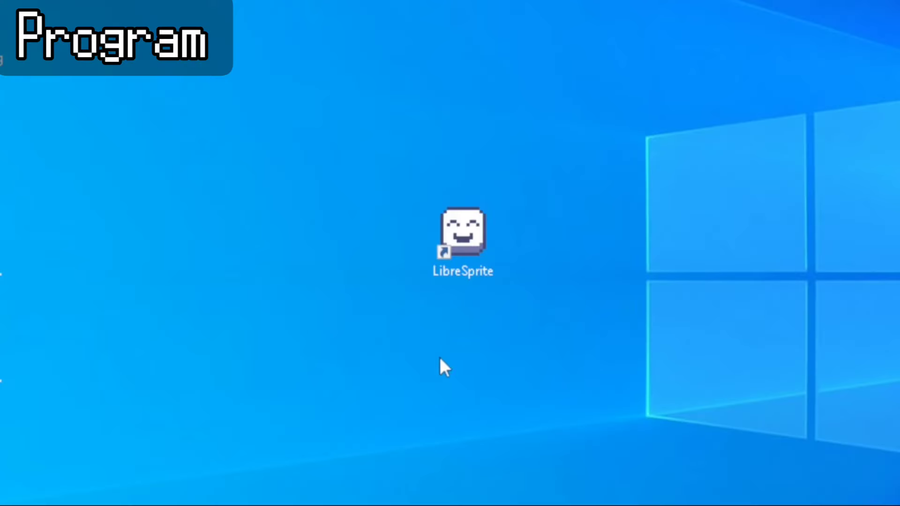
- Launch LibreSprite and start a new sprite from the File menu
double_click(448, 246)
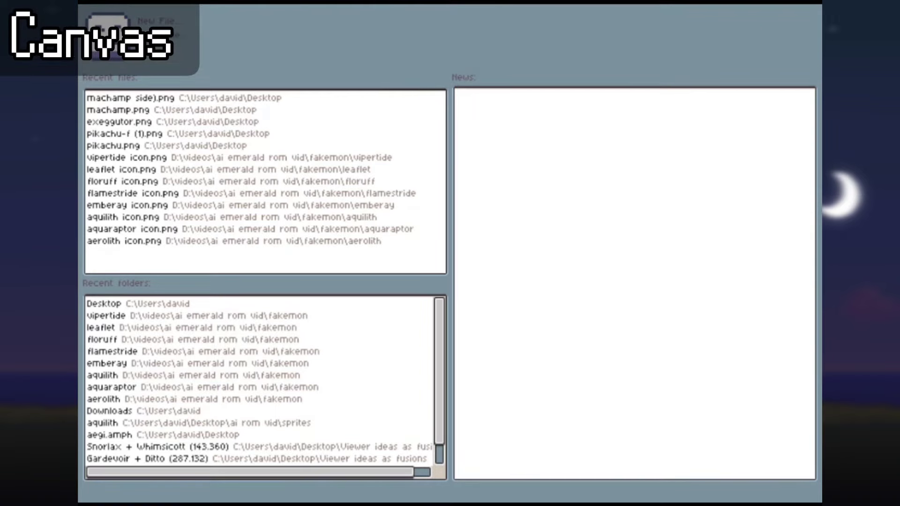
left_click(93, 7)
left_click(214, 12)
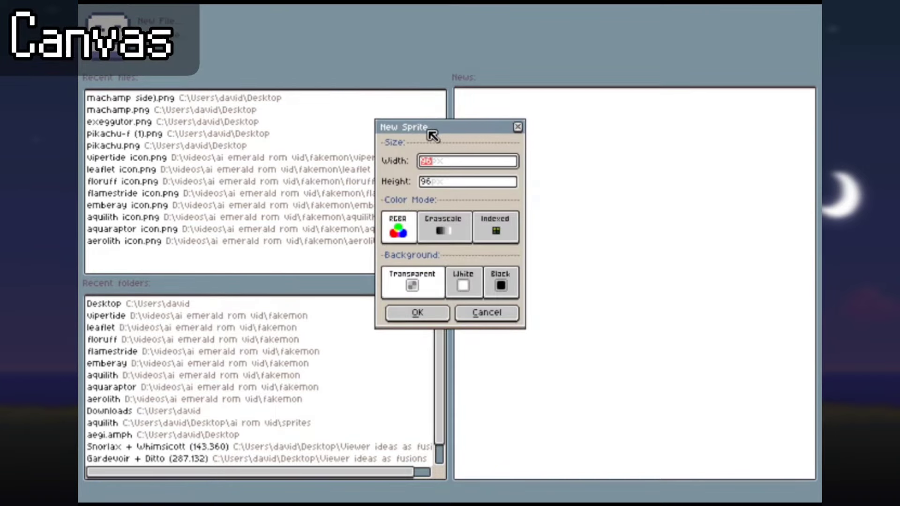
left_click_drag(445, 131, 745, 121)
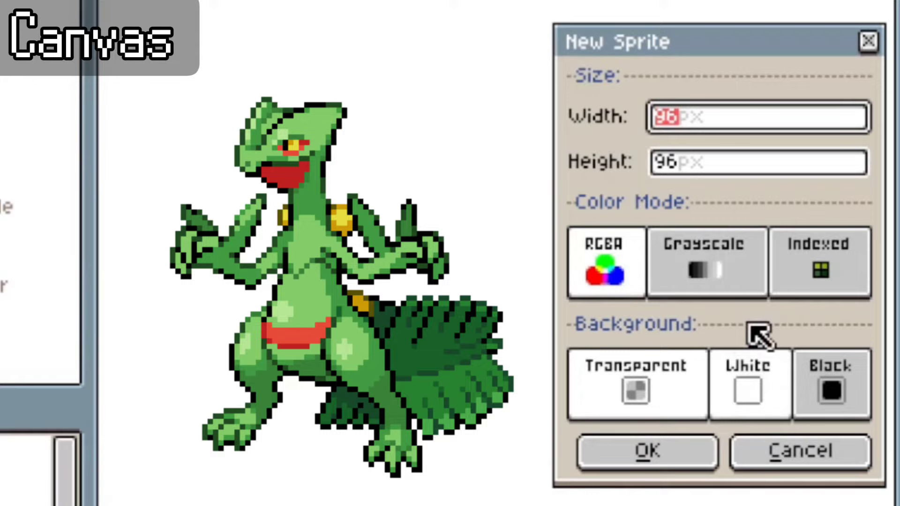
- Set the new sprite's width and height to 80 pixels
key("BackSpace")
type("6")
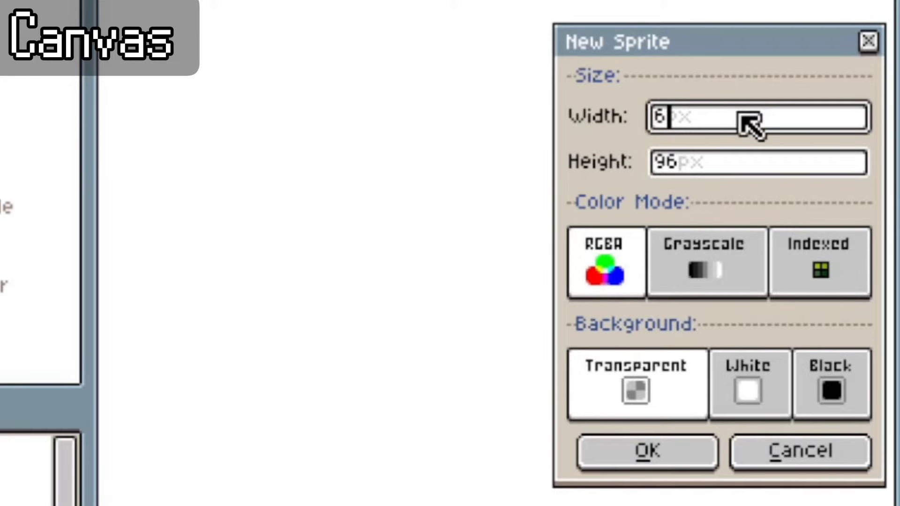
type("4")
key("Tab")
type("64")
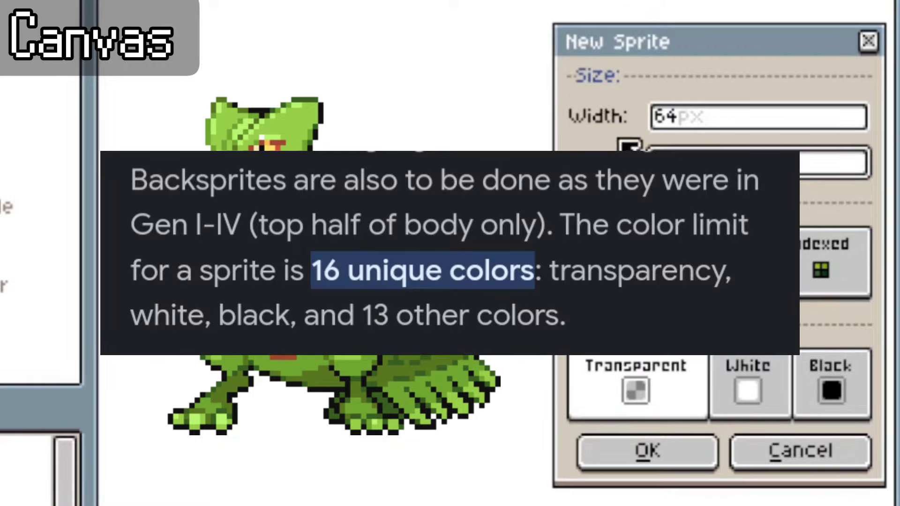
key("shift+Tab")
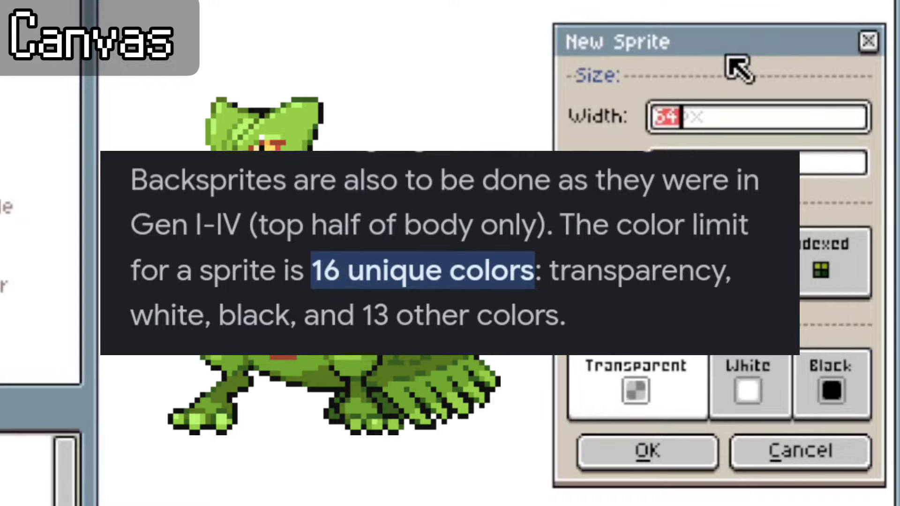
type("80")
key("Tab")
type("80")
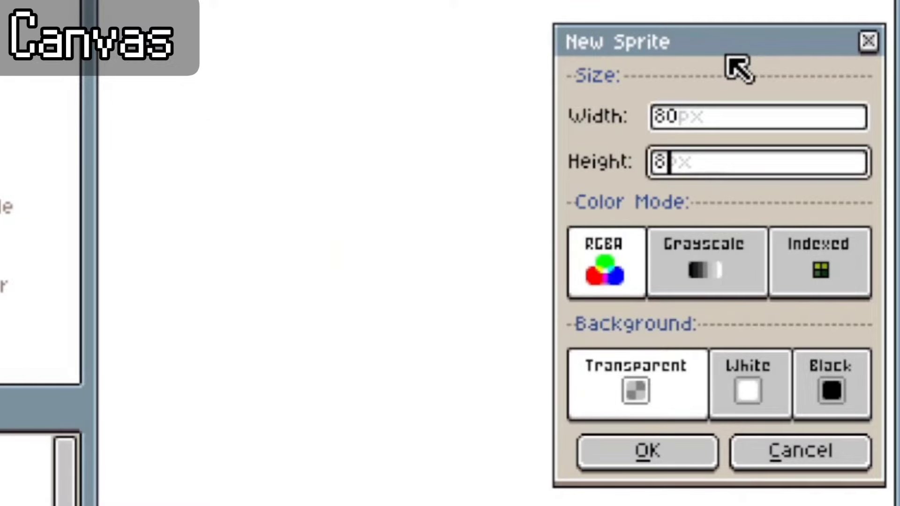
left_click_drag(724, 164, 534, 157)
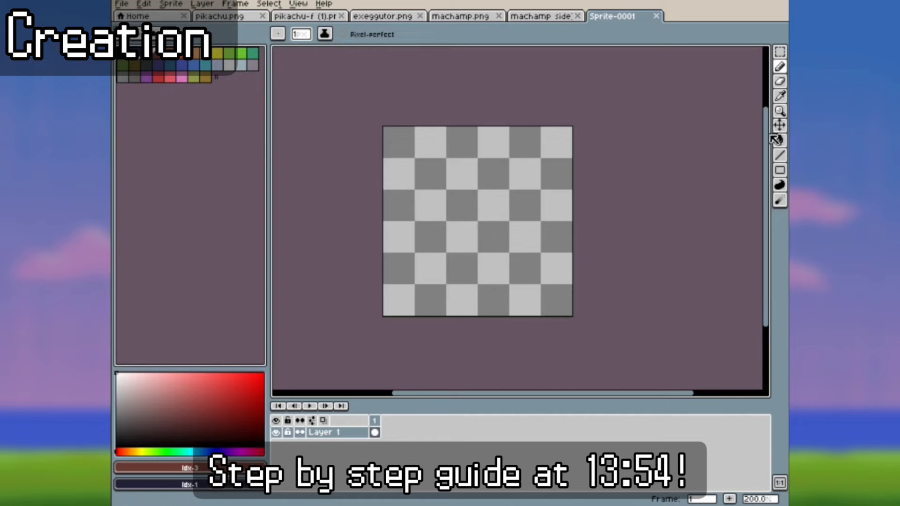
- Confirm the new sprite and choose black as the drawing colour
left_click_drag(568, 394, 558, 393)
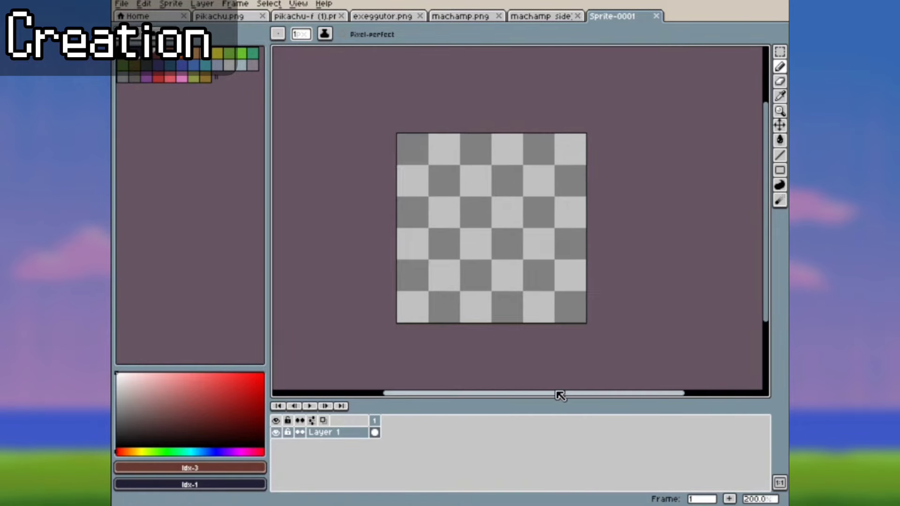
scroll(514, 355, "up", 1)
scroll(588, 129, "up", 2)
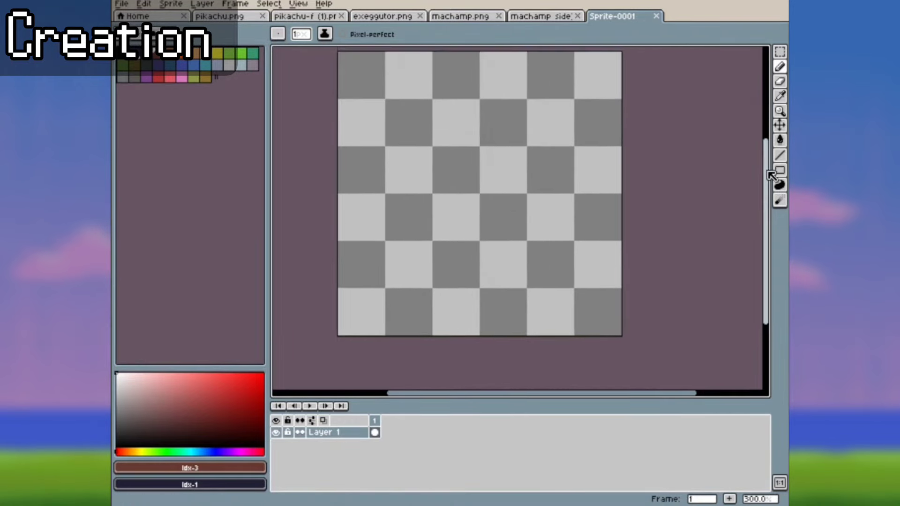
left_click(121, 54)
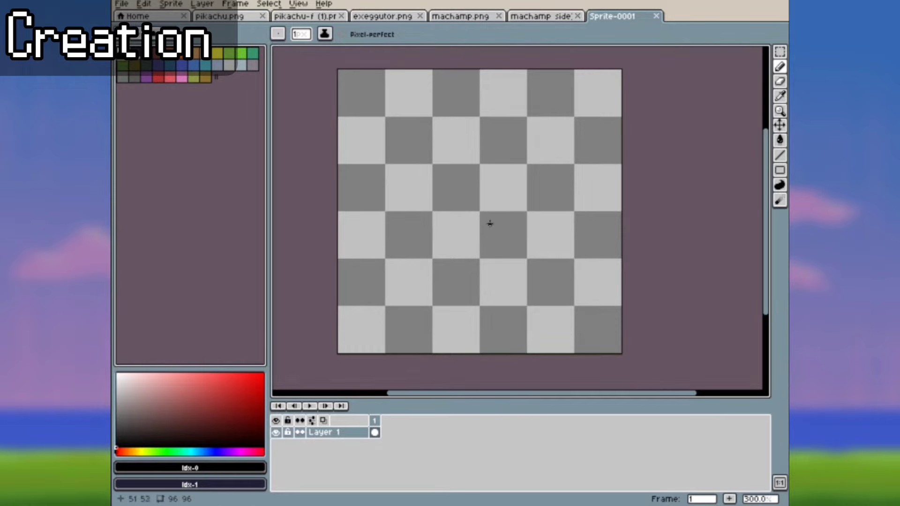
scroll(472, 204, "up", 1)
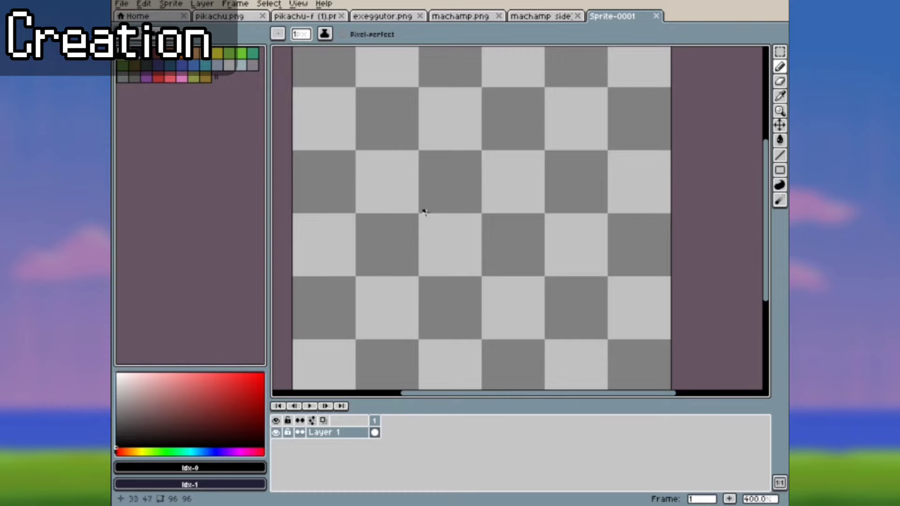
- Pencil the black outline of the creature's round head
left_click_drag(439, 157, 414, 158)
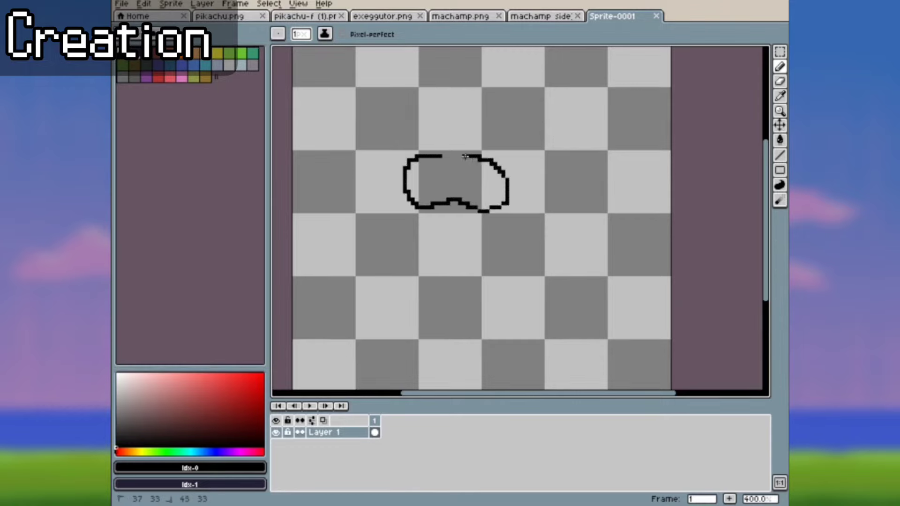
left_click_drag(465, 156, 439, 160)
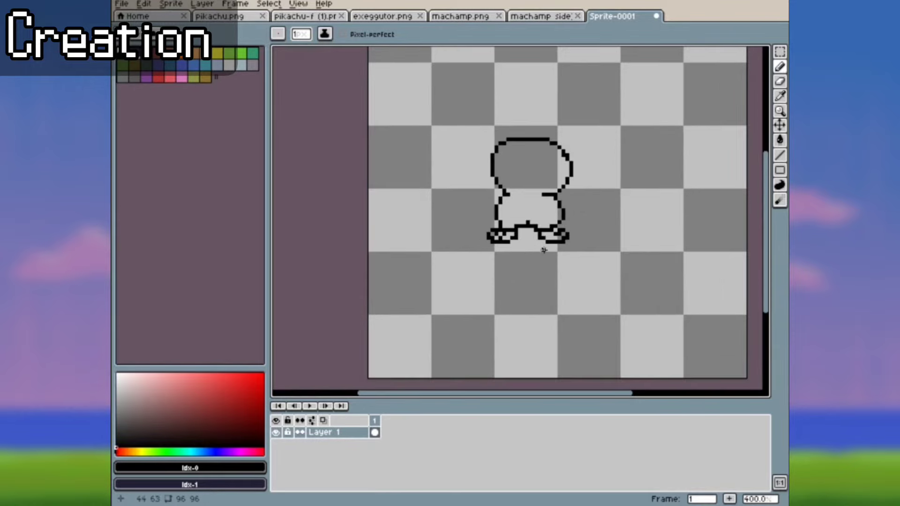
key("plus")
key("plus")
scroll(592, 220, "up", 6)
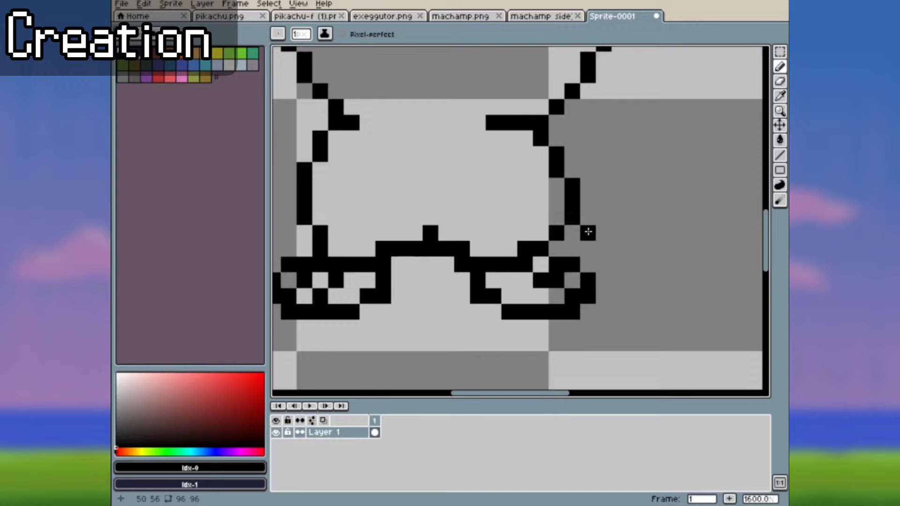
- Draw the right arm outline, erasing stray pixels and adding a short diagonal stroke
mouse_move(570, 103)
left_mouse_down()
mouse_move(596, 76)
mouse_move(611, 76)
mouse_move(629, 102)
mouse_move(628, 129)
mouse_move(589, 168)
left_mouse_up()
key("e")
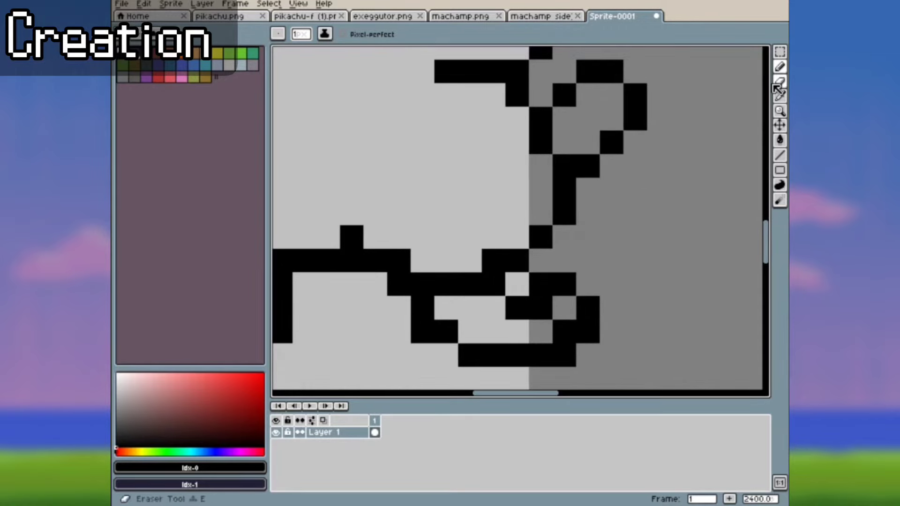
mouse_move(541, 143)
left_mouse_down()
mouse_move(561, 167)
mouse_move(557, 190)
left_mouse_up()
scroll(557, 191, "down", 5)
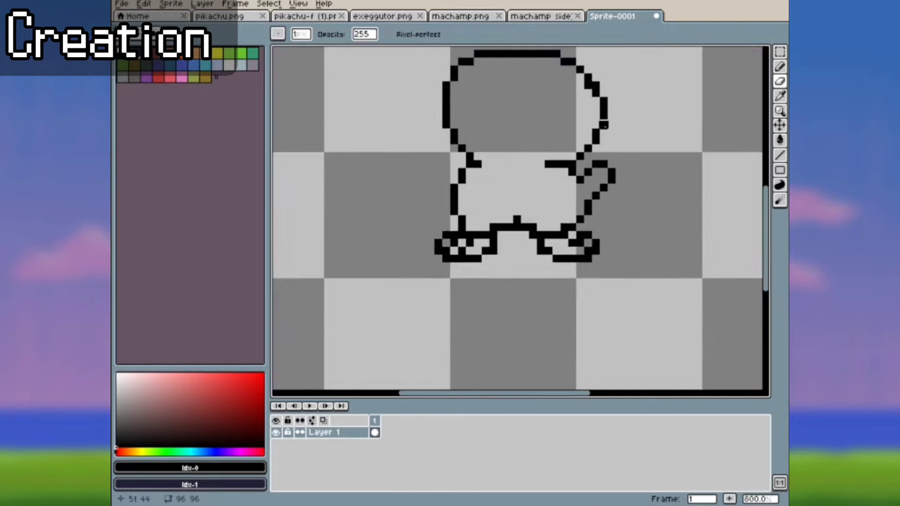
left_click(779, 66)
scroll(445, 176, "up", 3)
key("ctrl+z")
mouse_move(463, 162)
left_mouse_down()
mouse_move(448, 148)
mouse_move(402, 145)
mouse_move(415, 176)
mouse_move(445, 204)
left_mouse_up()
- Try smile and eye strokes on the face, then undo them
scroll(445, 204, "down", 5)
scroll(468, 197, "up", 3)
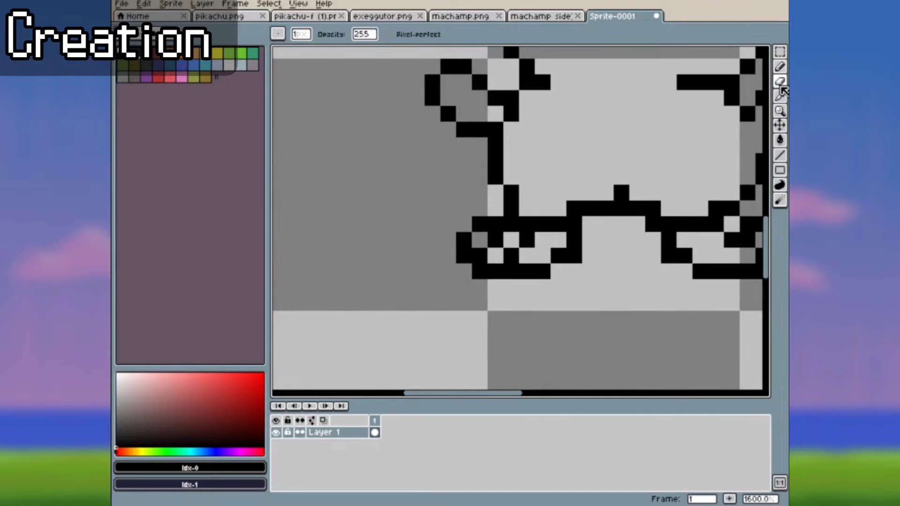
scroll(515, 184, "down", 2)
mouse_move(474, 197)
left_mouse_down()
mouse_move(480, 206)
mouse_move(535, 201)
mouse_move(534, 189)
left_mouse_up()
scroll(487, 215, "up", 2)
key("ctrl+z")
key("ctrl+z")
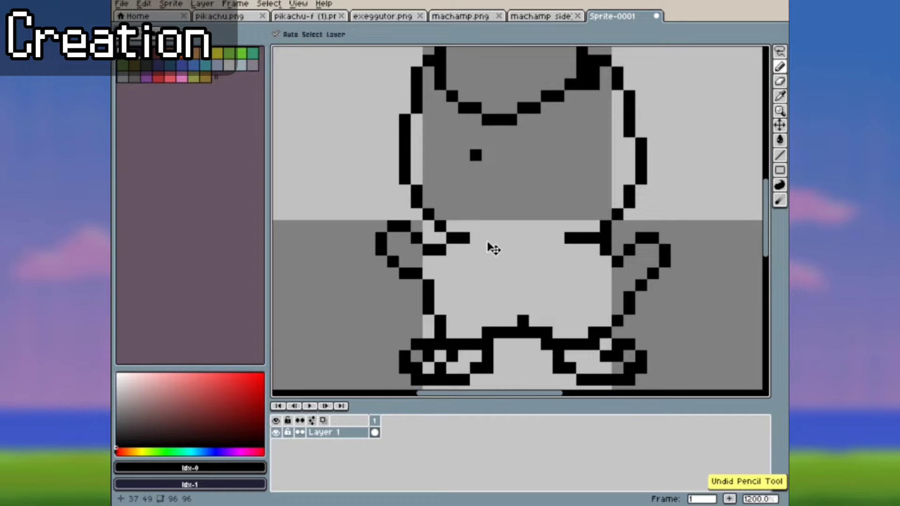
key("ctrl+z")
scroll(486, 251, "down", 1)
scroll(485, 246, "down", 3)
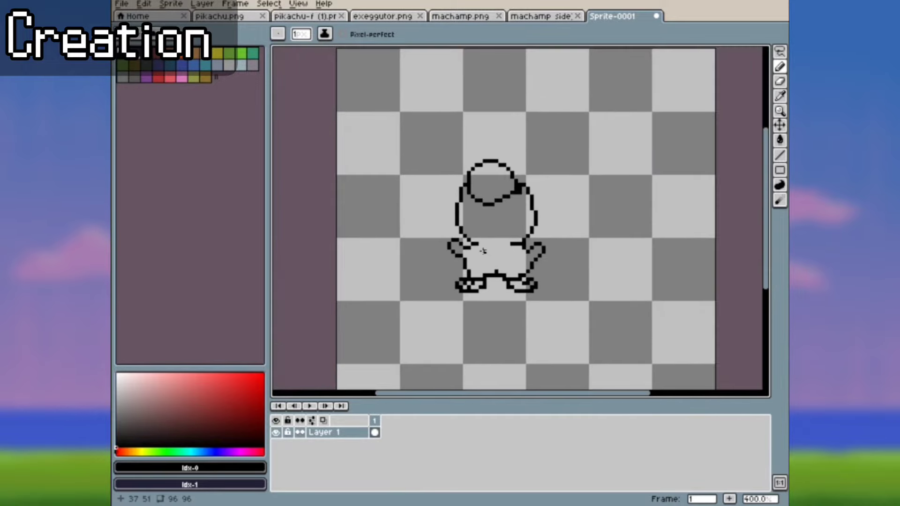
scroll(478, 304, "up", 1)
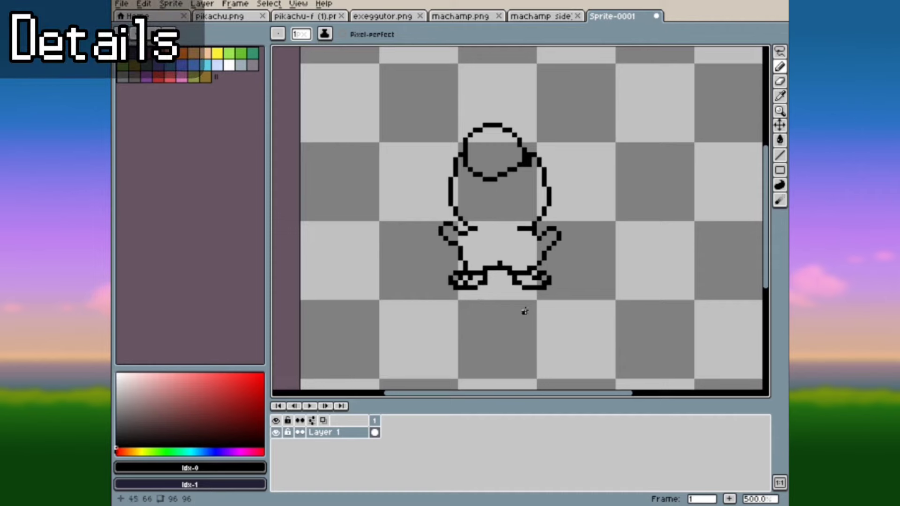
- Sketch and undo a large loop around the creature, then switch to pikachu.png
mouse_move(478, 98)
left_mouse_down()
mouse_move(424, 321)
mouse_move(489, 66)
mouse_move(478, 60)
left_mouse_up()
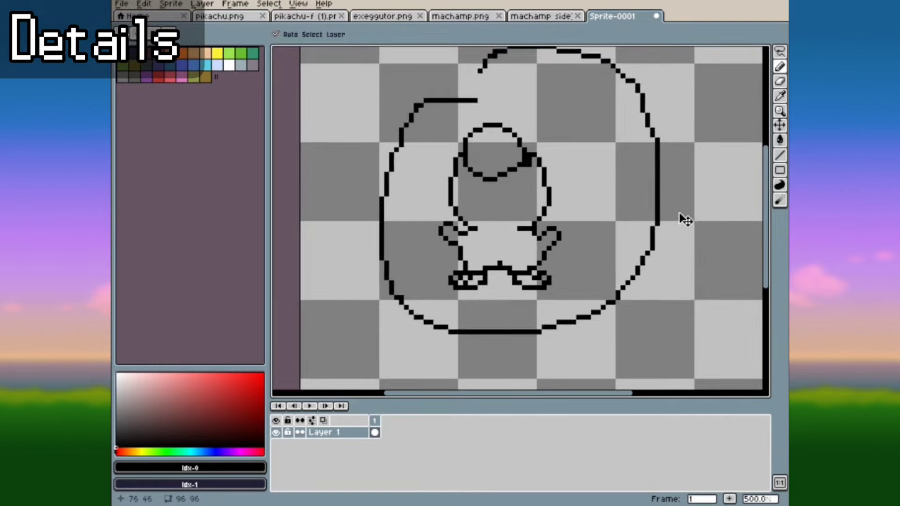
key("ctrl+z")
scroll(494, 278, "up", 1)
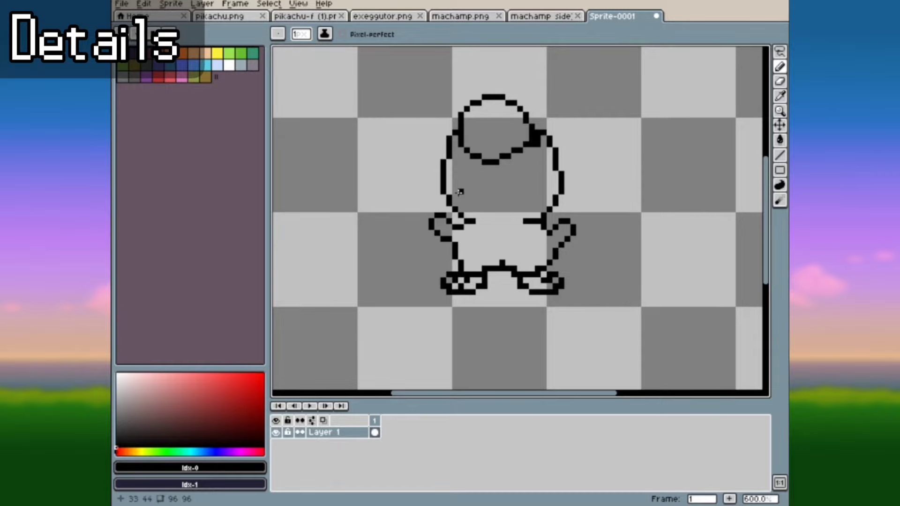
scroll(501, 173, "down", 2)
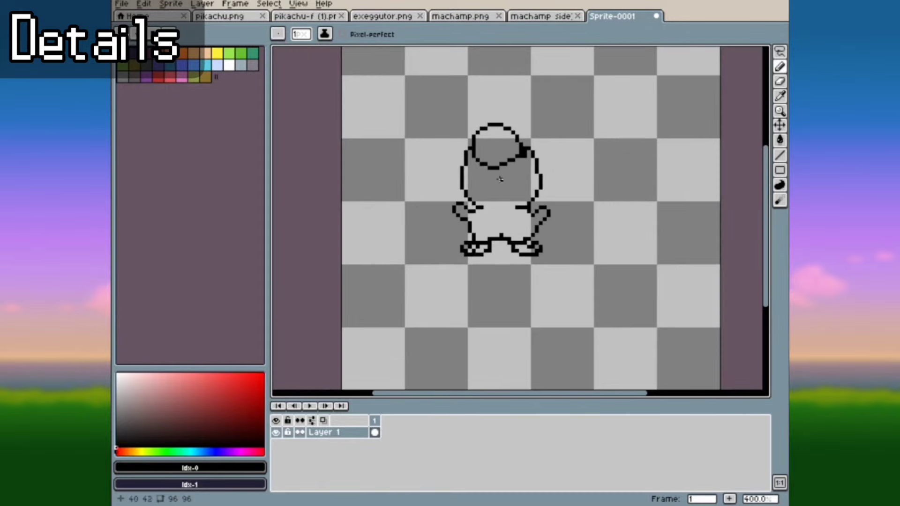
scroll(500, 178, "up", 5)
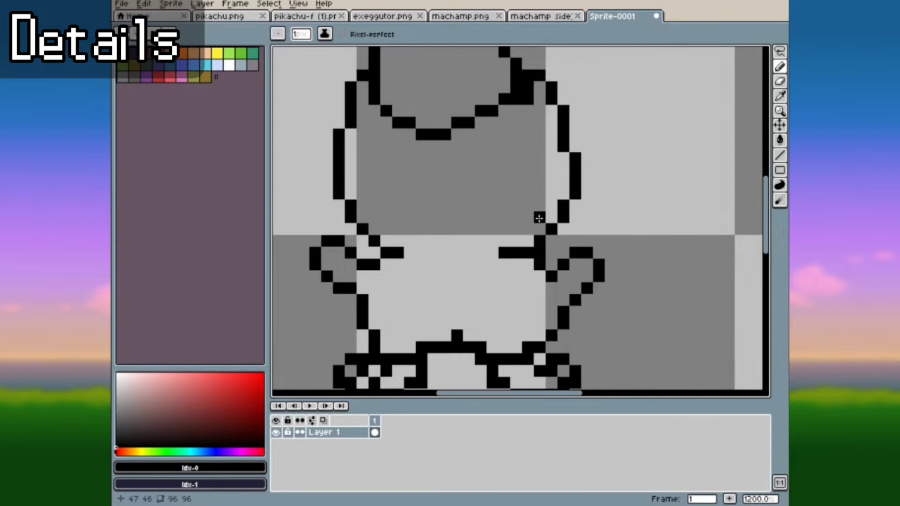
scroll(539, 218, "down", 2)
left_click_drag(562, 392, 554, 393)
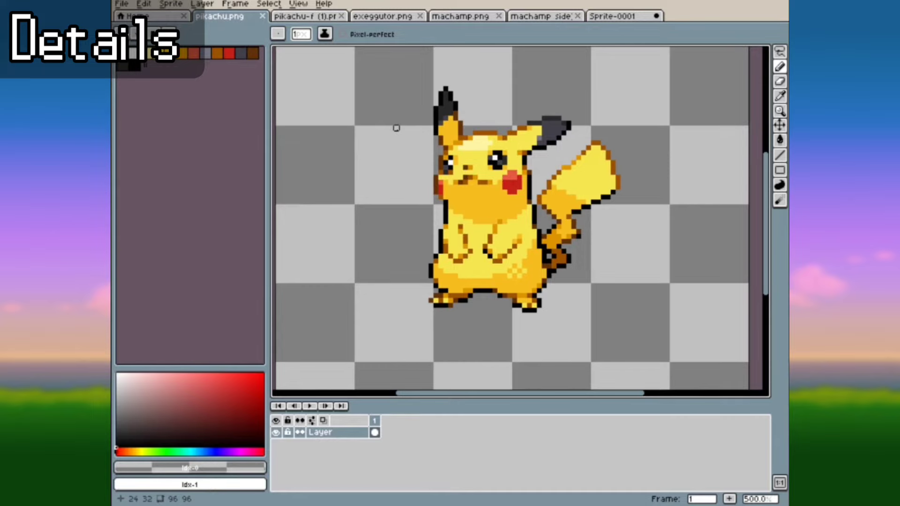
scroll(396, 133, "up", 5)
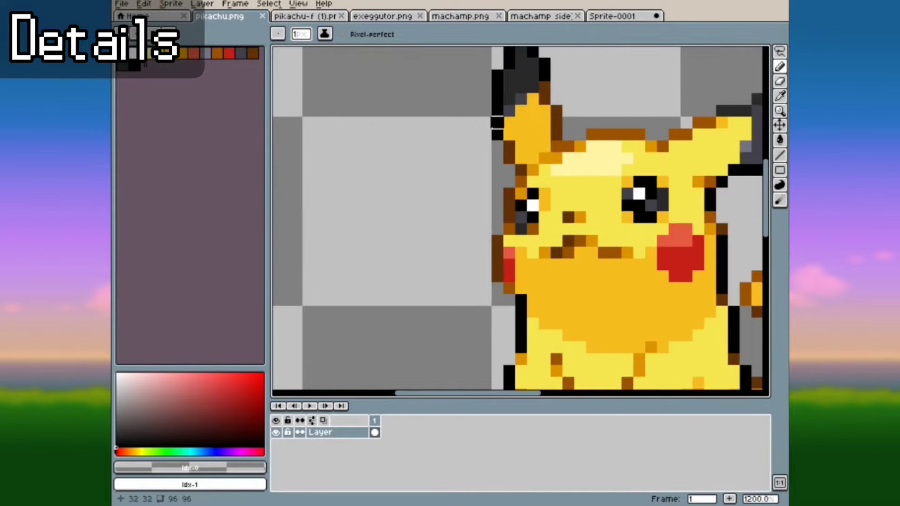
left_click(134, 65)
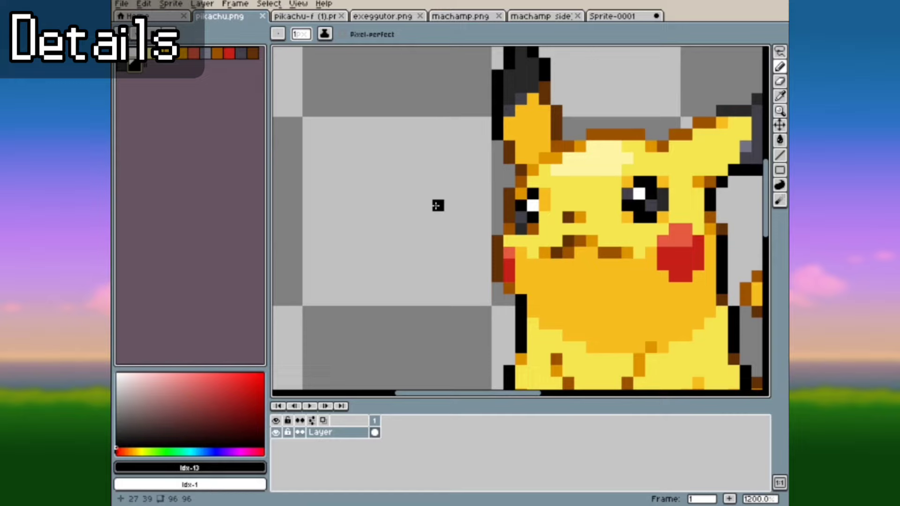
mouse_move(462, 206)
left_mouse_down()
mouse_move(412, 204)
mouse_move(426, 182)
mouse_move(414, 213)
mouse_move(424, 231)
left_mouse_up()
scroll(413, 211, "down", 5)
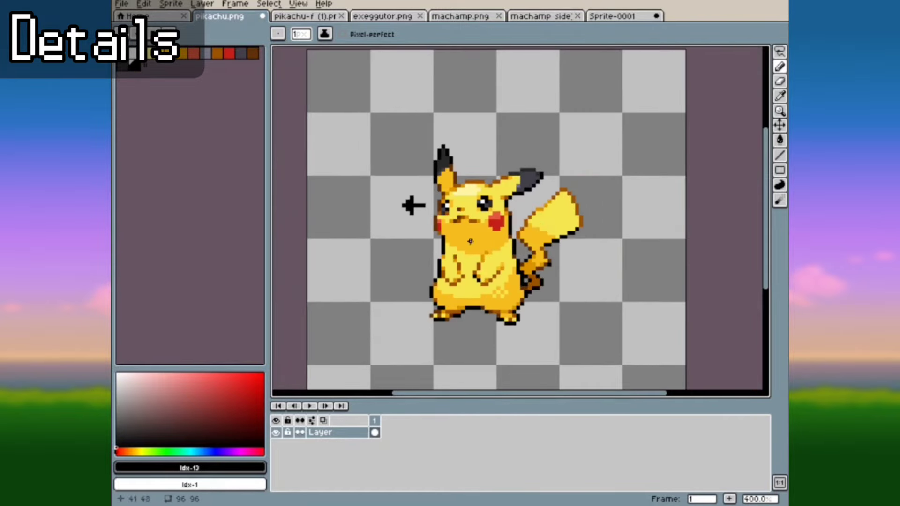
scroll(470, 240, "up", 2)
key("v")
key("ctrl+z")
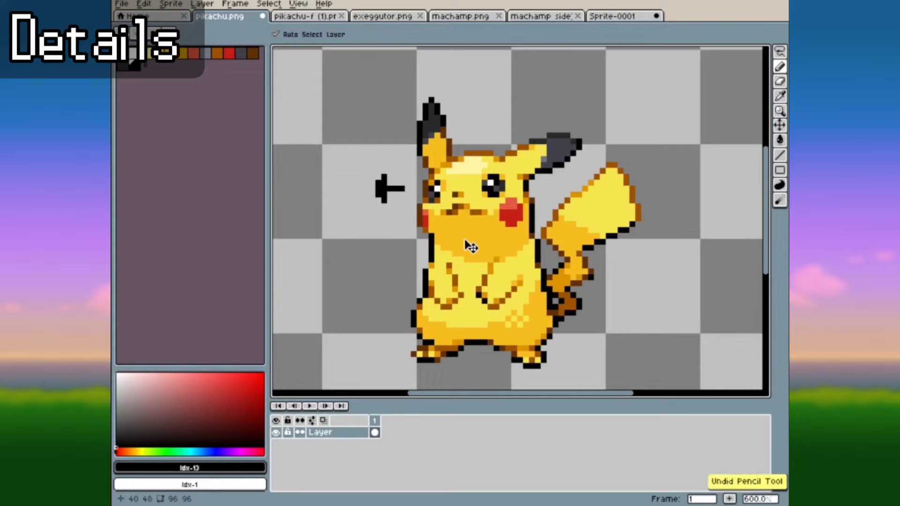
key("ctrl+z")
key("b")
scroll(437, 235, "up", 1)
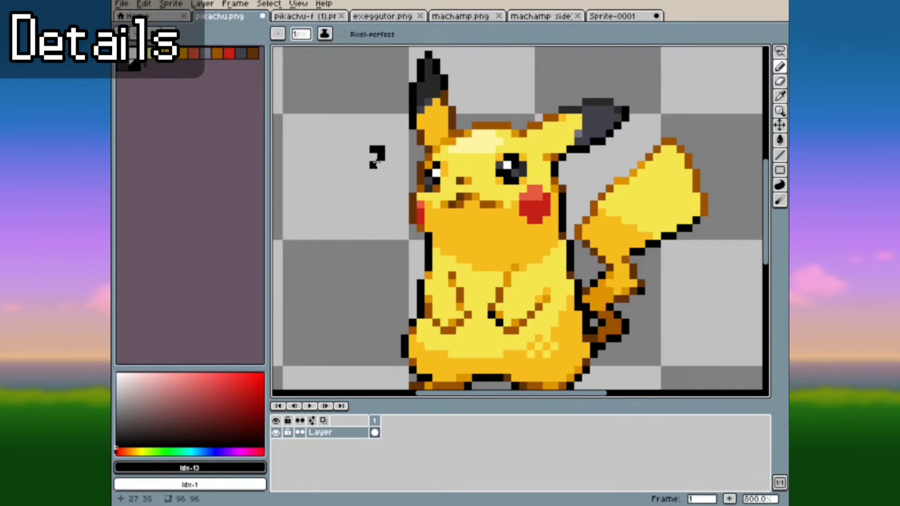
key("ctrl+z")
mouse_move(518, 140)
left_mouse_down()
mouse_move(468, 172)
mouse_move(512, 206)
mouse_move(520, 133)
mouse_move(499, 136)
left_mouse_up()
key("ctrl+z")
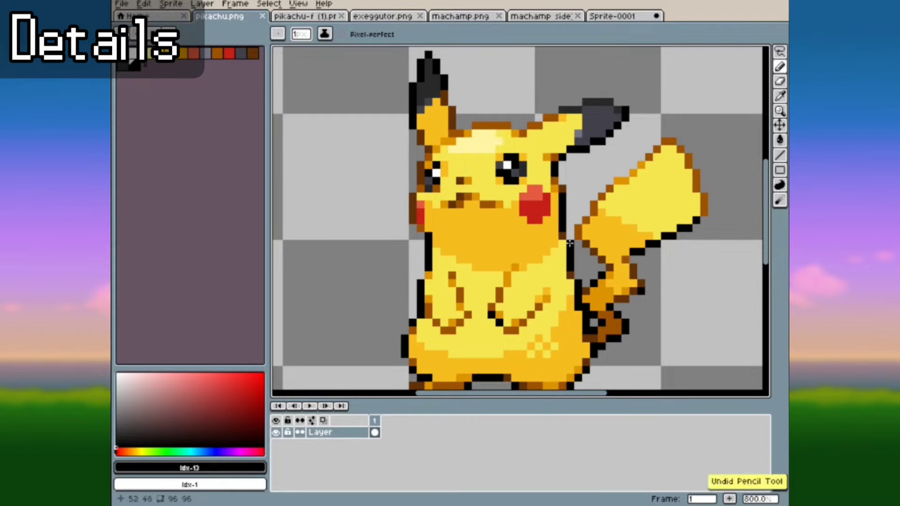
mouse_move(461, 164)
left_mouse_down()
mouse_move(413, 146)
mouse_move(402, 195)
mouse_move(457, 181)
mouse_move(442, 140)
left_mouse_up()
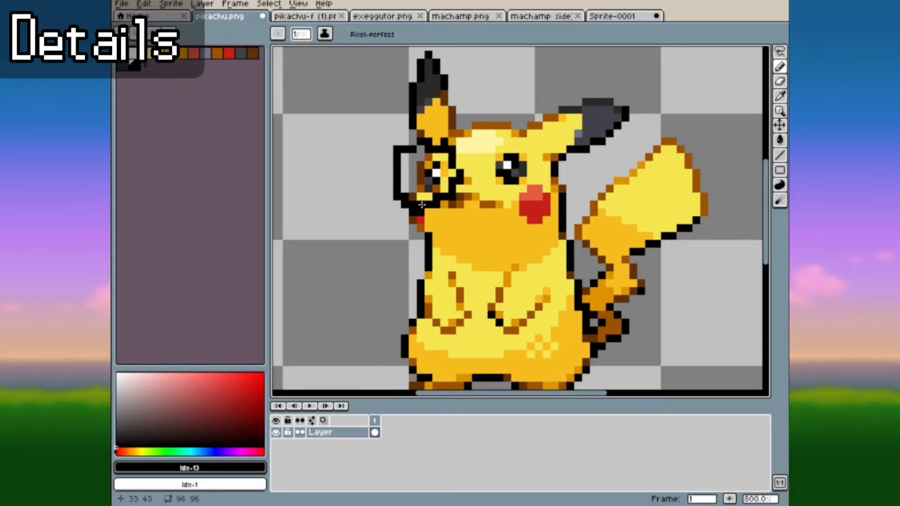
key("v")
key("ctrl+z")
scroll(428, 195, "up", 5)
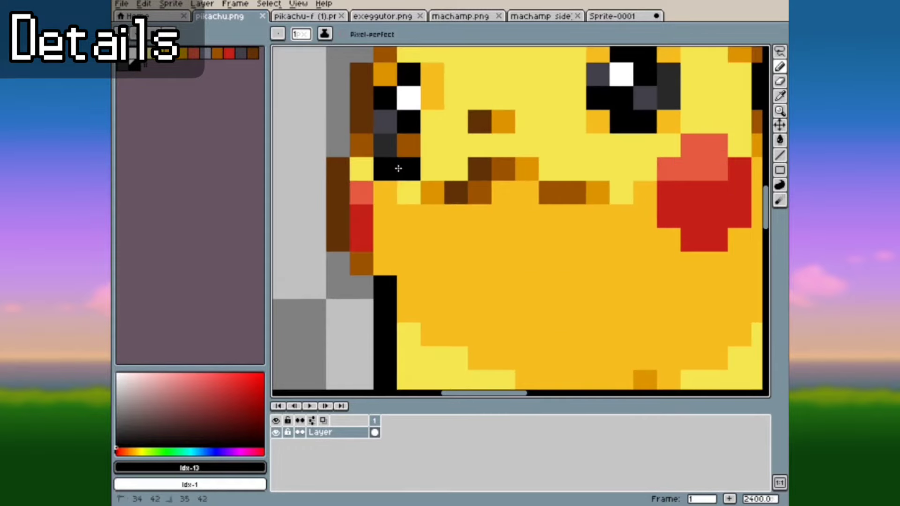
key("b")
left_click_drag(382, 213, 410, 213)
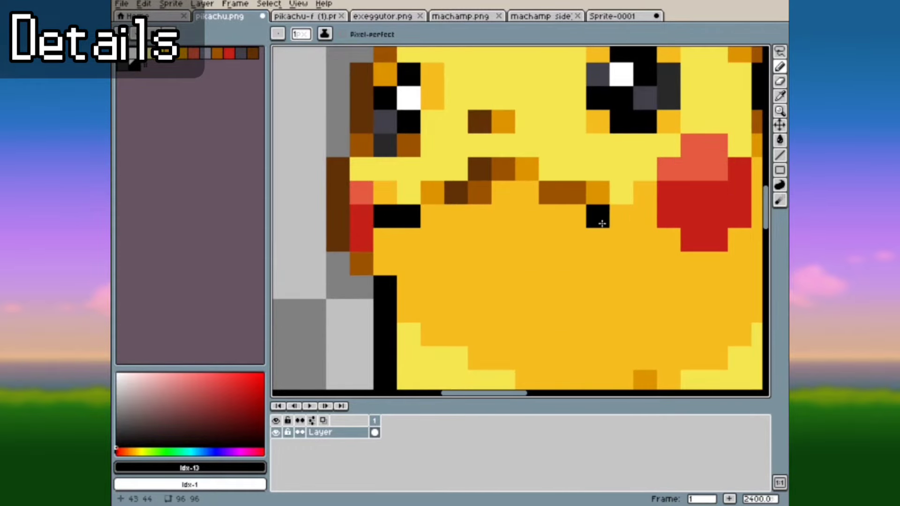
left_click_drag(596, 215, 665, 224)
scroll(475, 244, "down", 6)
scroll(487, 262, "up", 2)
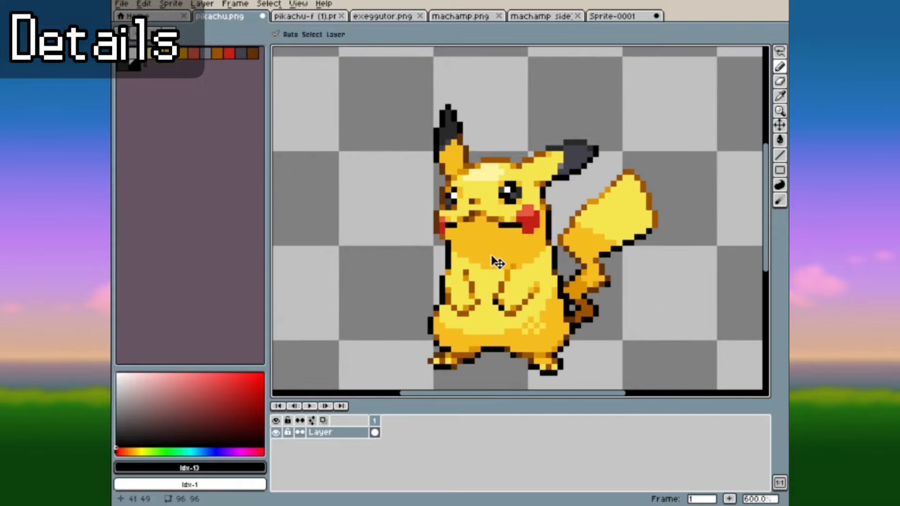
key("ctrl+z")
scroll(488, 247, "up", 3)
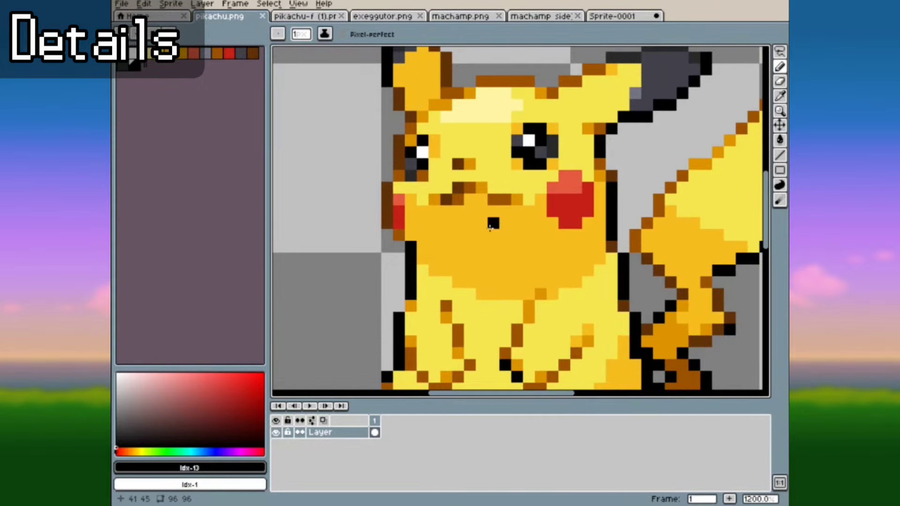
scroll(489, 227, "down", 2)
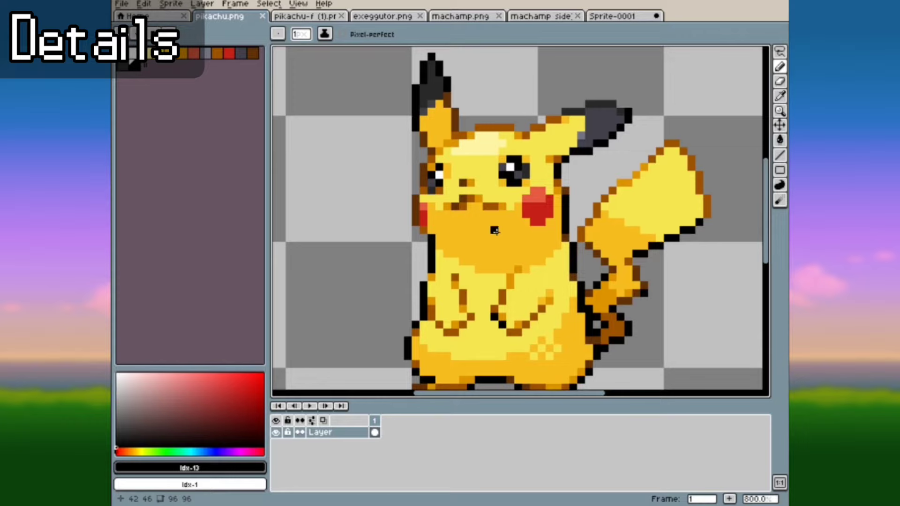
- Pencil a test question mark left of Pikachu, then undo it
mouse_move(330, 136)
left_mouse_down()
mouse_move(351, 134)
mouse_move(355, 158)
mouse_move(345, 177)
left_mouse_up()
left_click(344, 199)
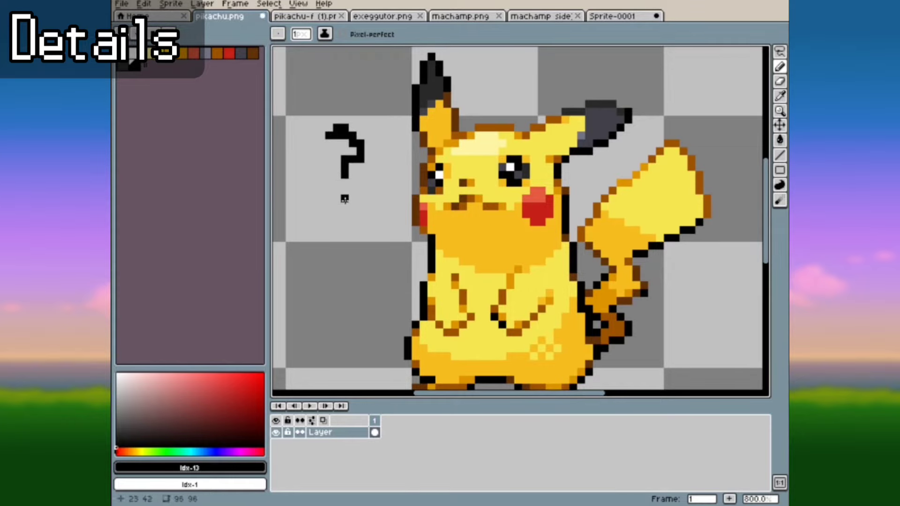
scroll(557, 238, "down", 1)
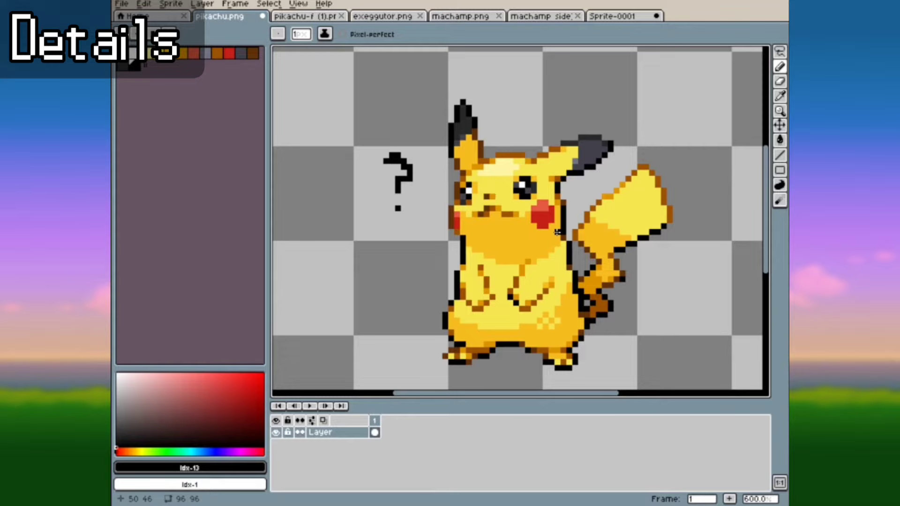
scroll(556, 232, "up", 1)
key("ctrl+z")
key("ctrl+z")
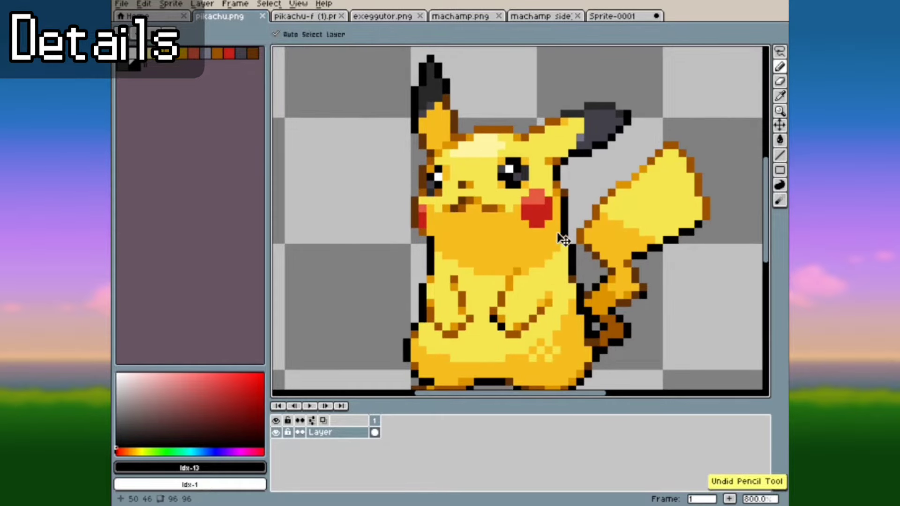
scroll(556, 232, "down", 1)
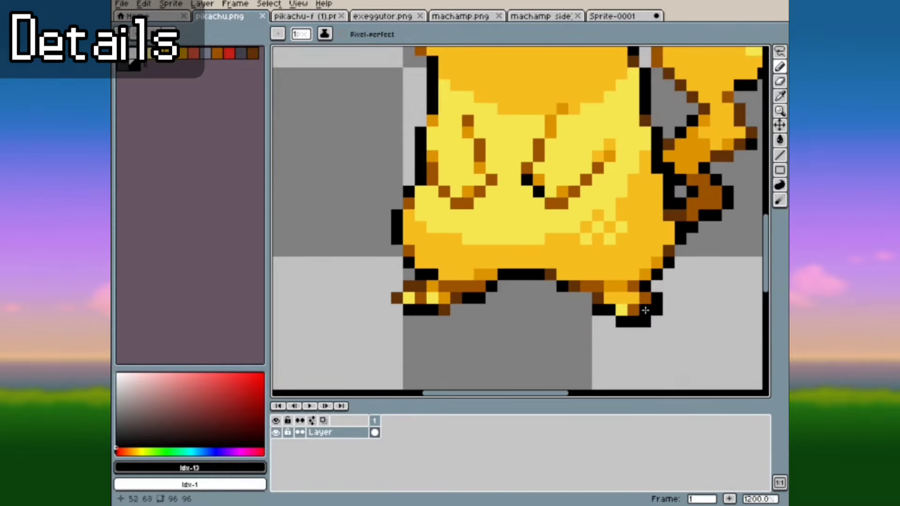
- Draw two test strokes under Pikachu's feet and undo them
left_click_drag(455, 333, 373, 334)
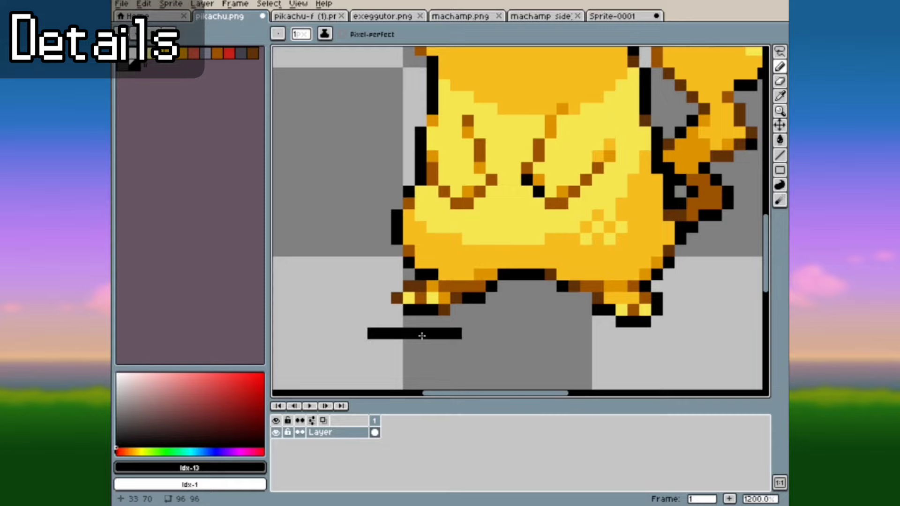
left_click_drag(573, 331, 609, 359)
scroll(461, 232, "down", 2)
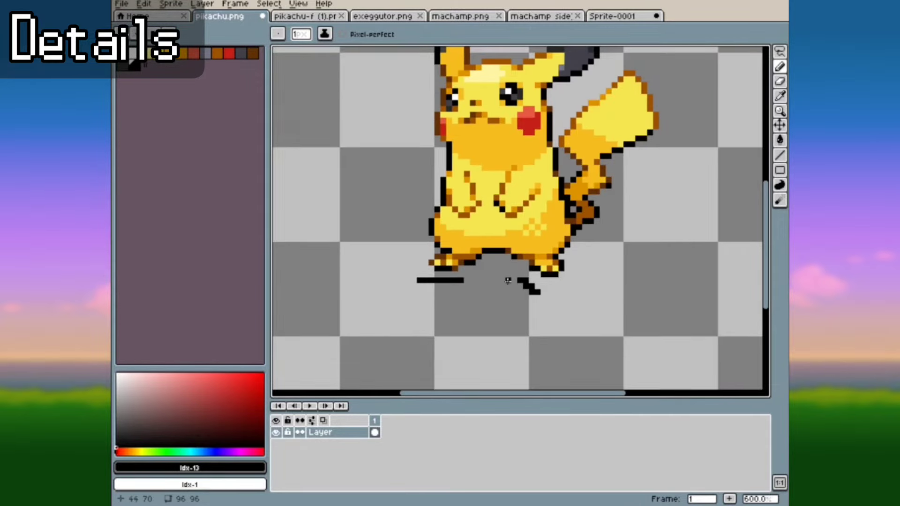
scroll(508, 280, "up", 1)
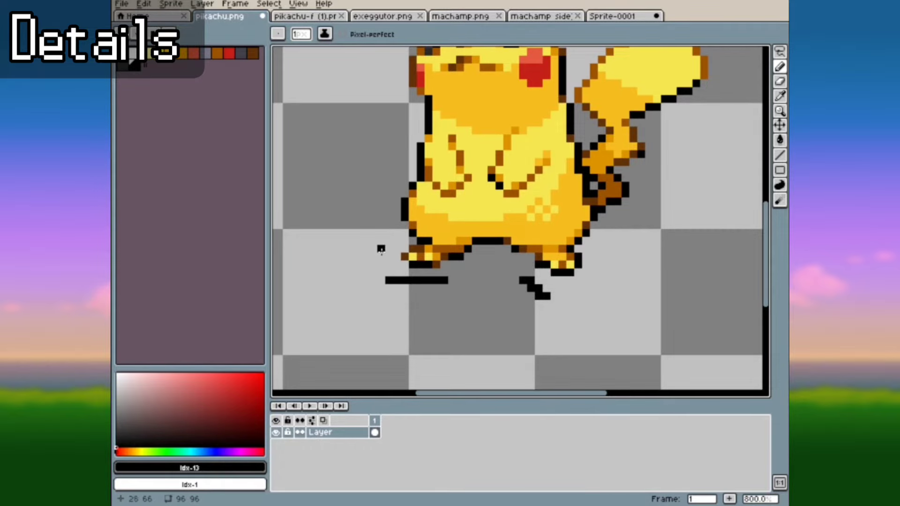
key("ctrl+z")
key("ctrl+z")
scroll(492, 300, "down", 1)
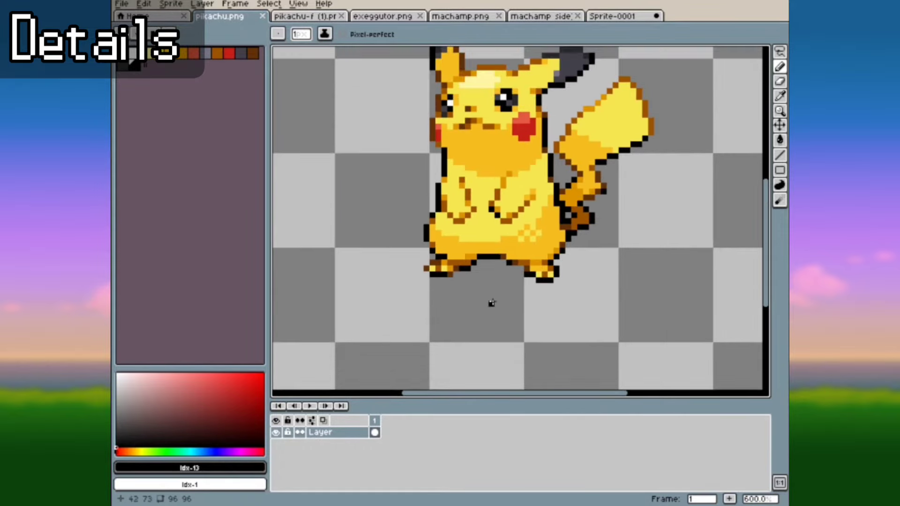
scroll(492, 302, "up", 2)
key("ctrl+Tab")
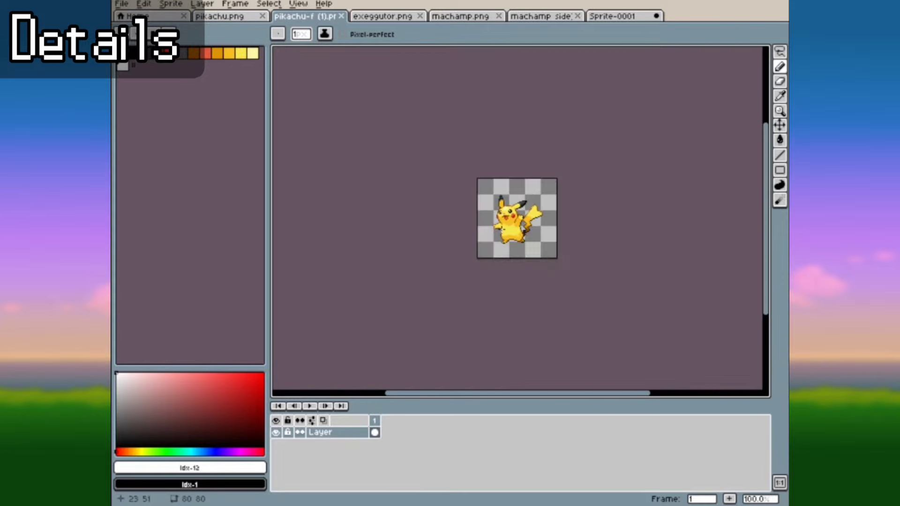
scroll(520, 219, "up", 8)
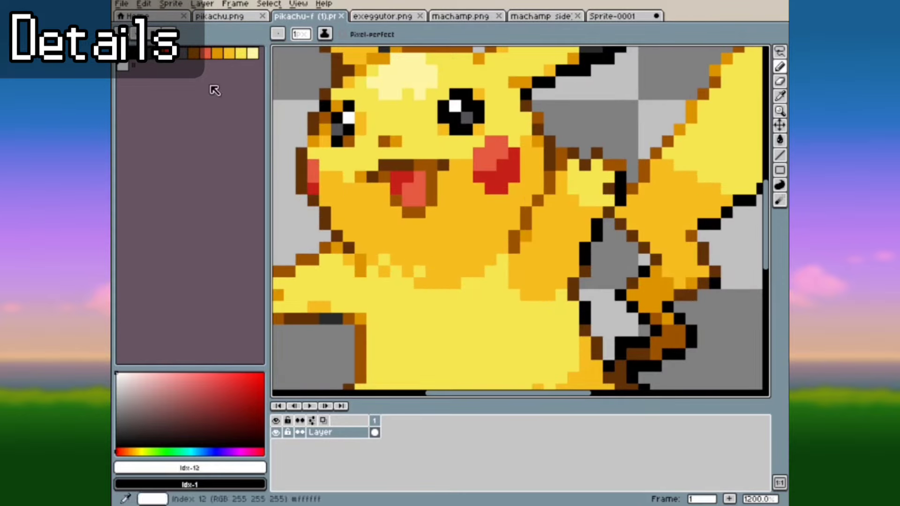
left_click(135, 53)
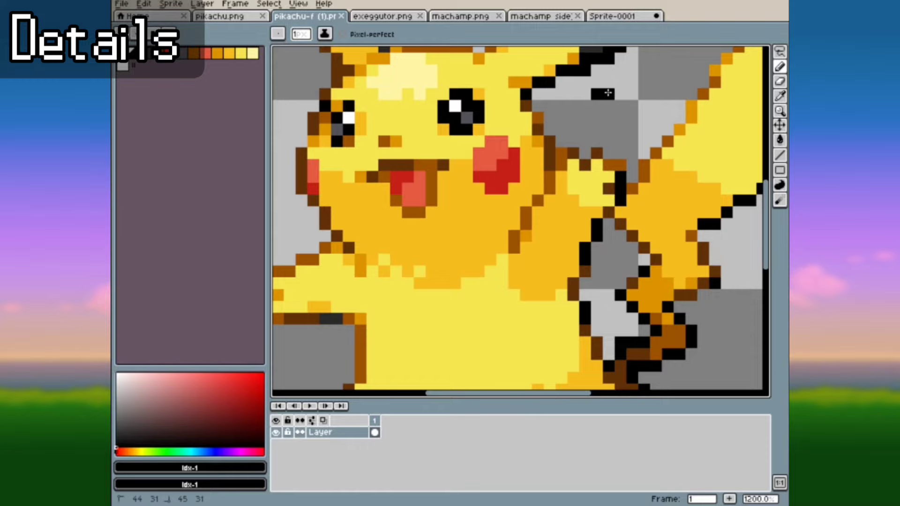
mouse_move(608, 93)
left_mouse_down()
mouse_move(620, 105)
mouse_move(596, 117)
left_mouse_up()
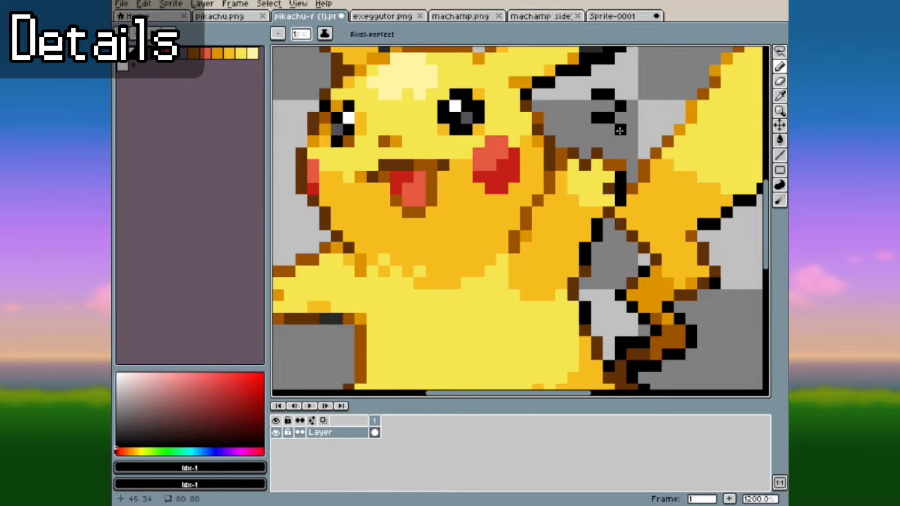
scroll(607, 140, "down", 3)
scroll(392, 182, "up", 3)
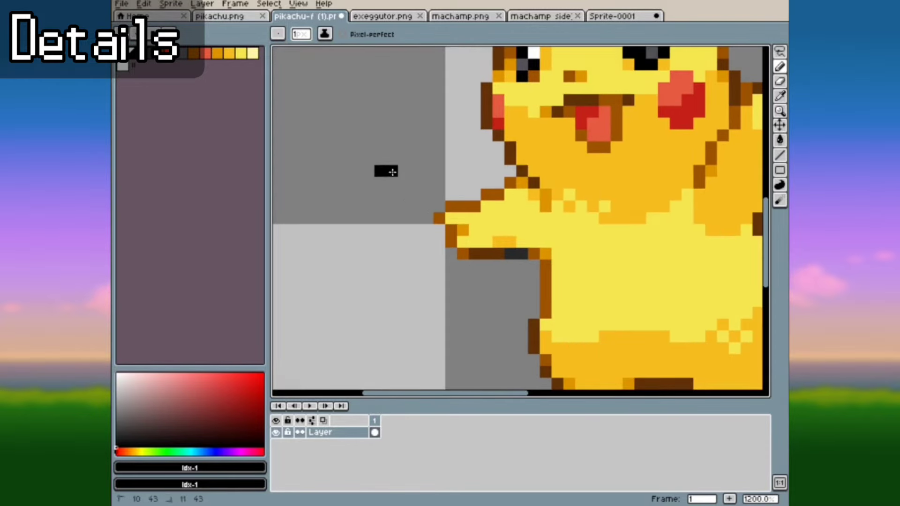
left_click(389, 193)
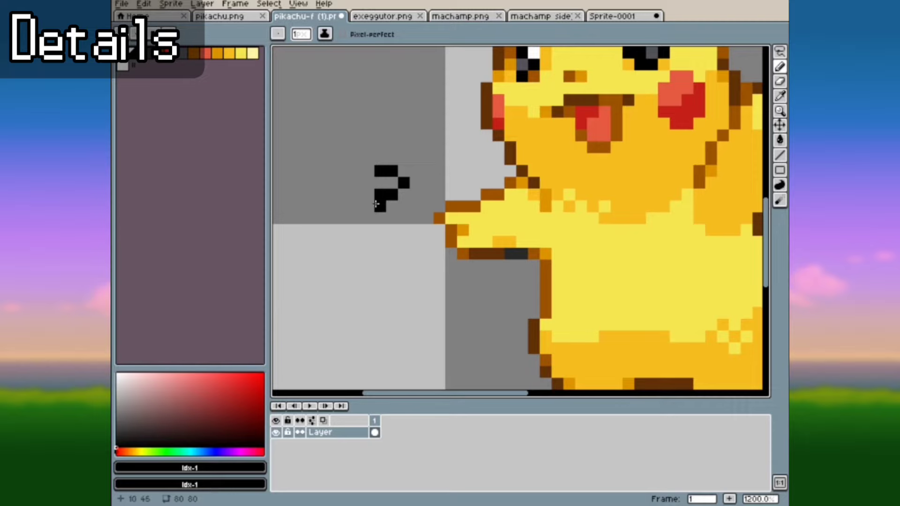
scroll(381, 233, "down", 3)
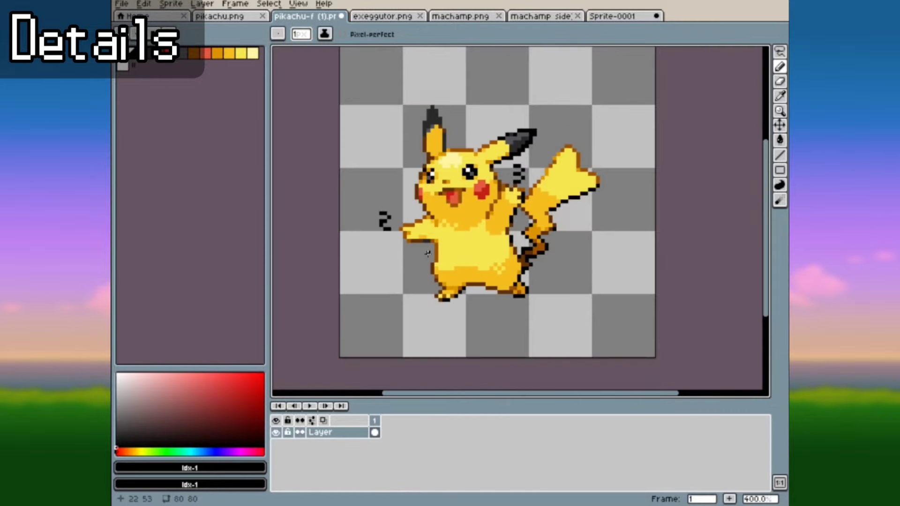
scroll(436, 260, "up", 1)
key("ctrl+z")
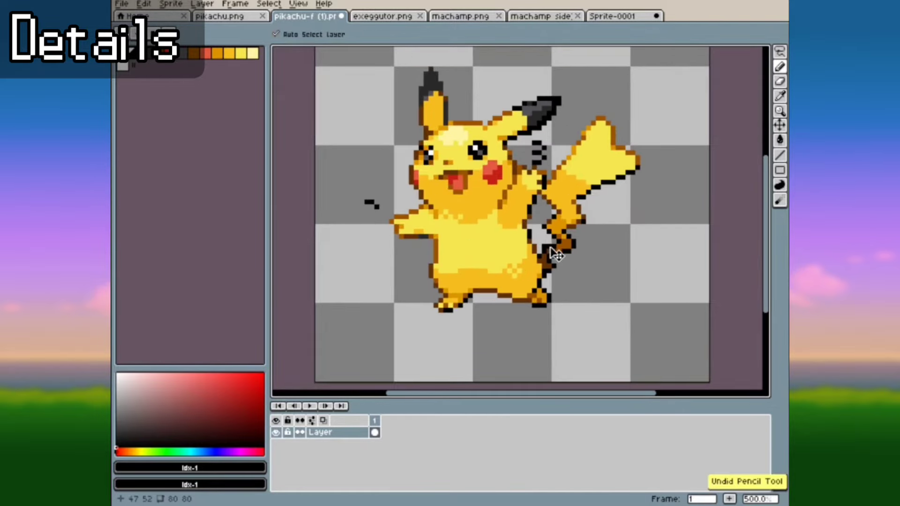
key("ctrl+z")
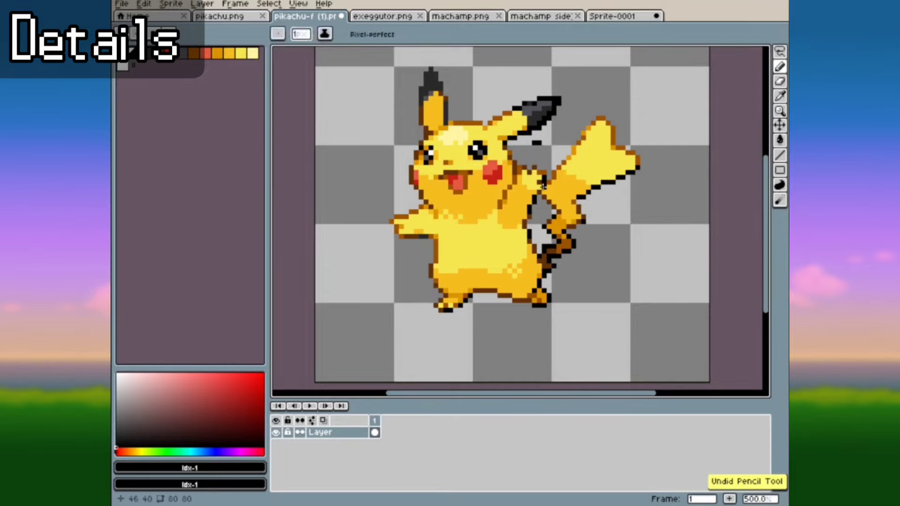
scroll(557, 92, "up", 1)
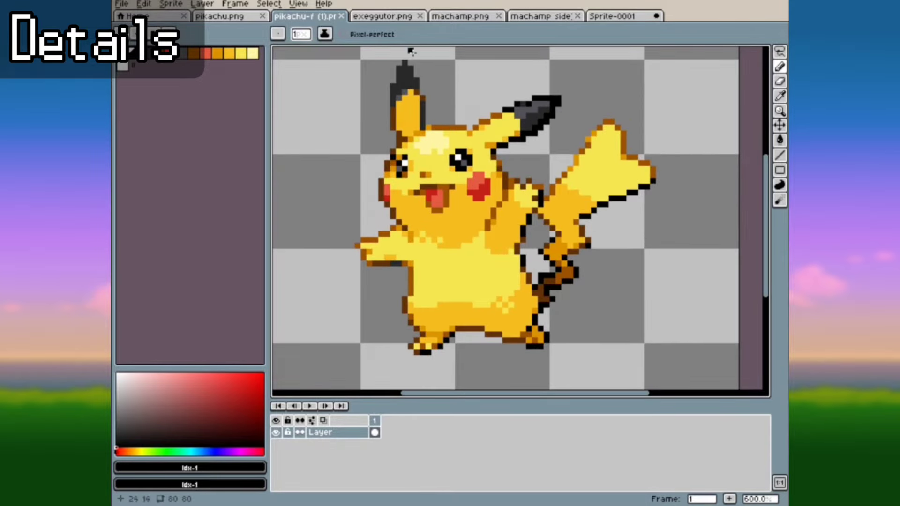
- Switch to the exeggutor.png sprite and zoom in on it
left_click(392, 19)
scroll(532, 229, "up", 2)
scroll(532, 230, "down", 1)
scroll(532, 230, "up", 1)
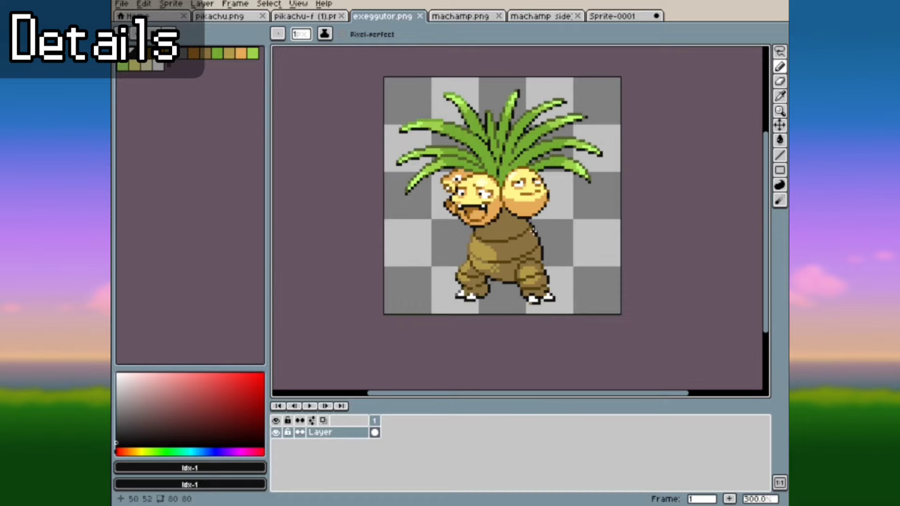
scroll(532, 230, "up", 1)
scroll(532, 230, "down", 1)
scroll(525, 236, "up", 6)
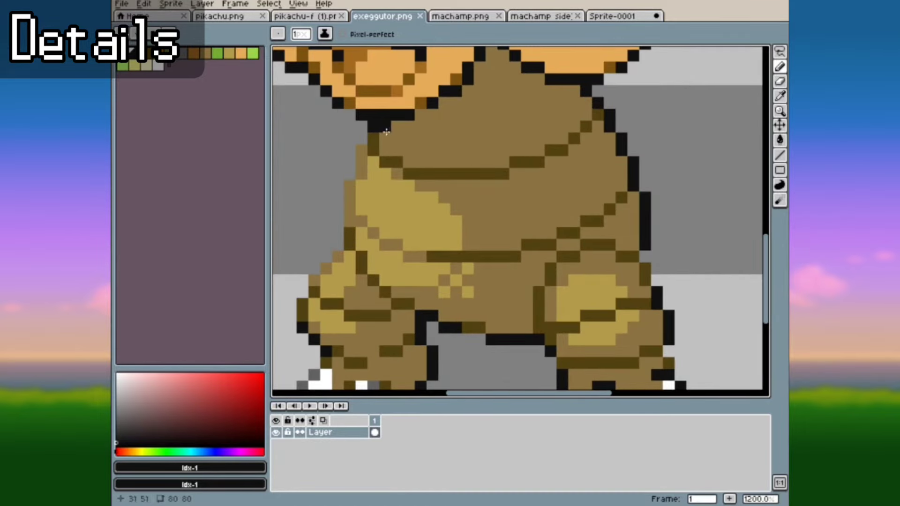
scroll(411, 184, "down", 3)
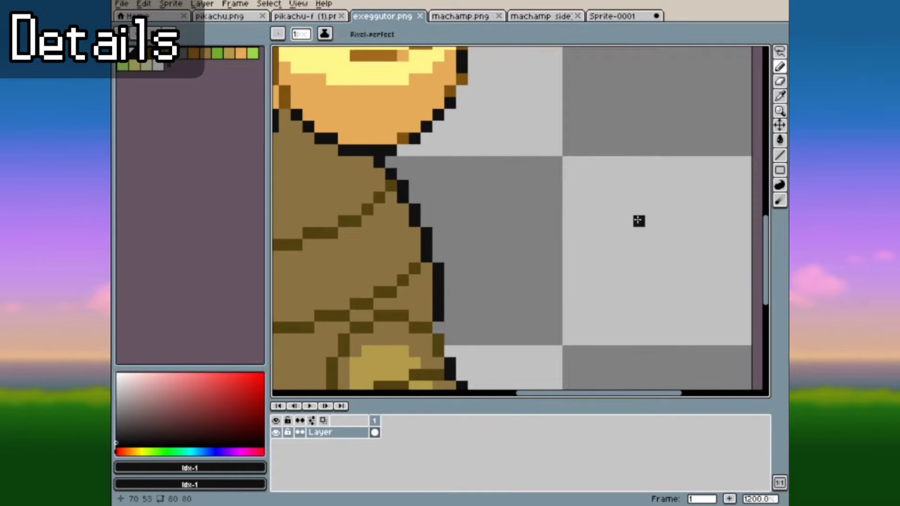
- Draw a thin black line out from the right side of Exeggutor's trunk
left_click(627, 161)
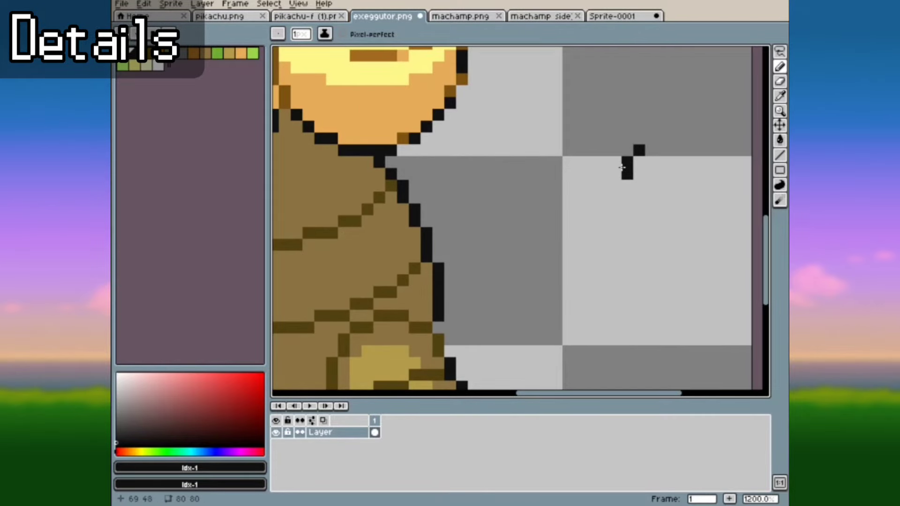
left_click(615, 173)
mouse_move(589, 187)
left_mouse_down()
mouse_move(534, 199)
mouse_move(521, 211)
mouse_move(475, 209)
mouse_move(457, 197)
left_mouse_up()
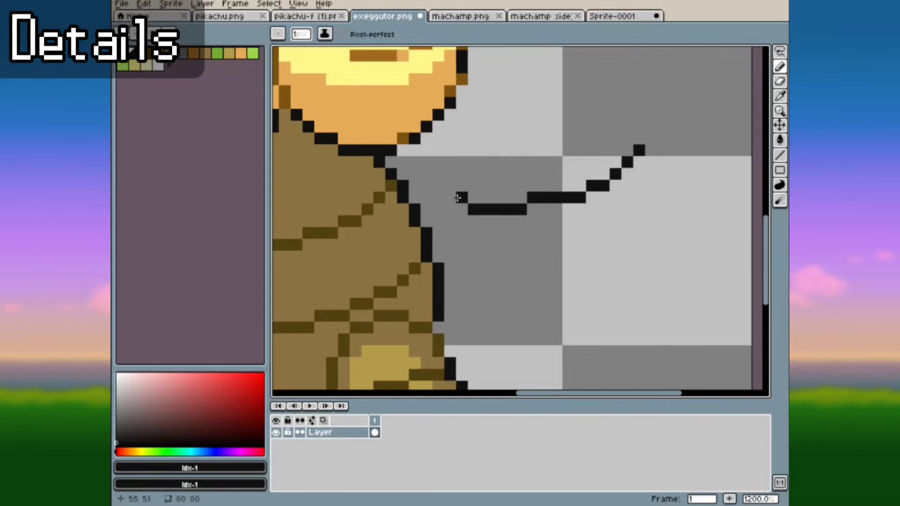
scroll(458, 197, "down", 2)
- Inspect machamp.png and draw a small black stroke beside Machamp's belt
left_click(459, 16)
scroll(515, 241, "up", 3)
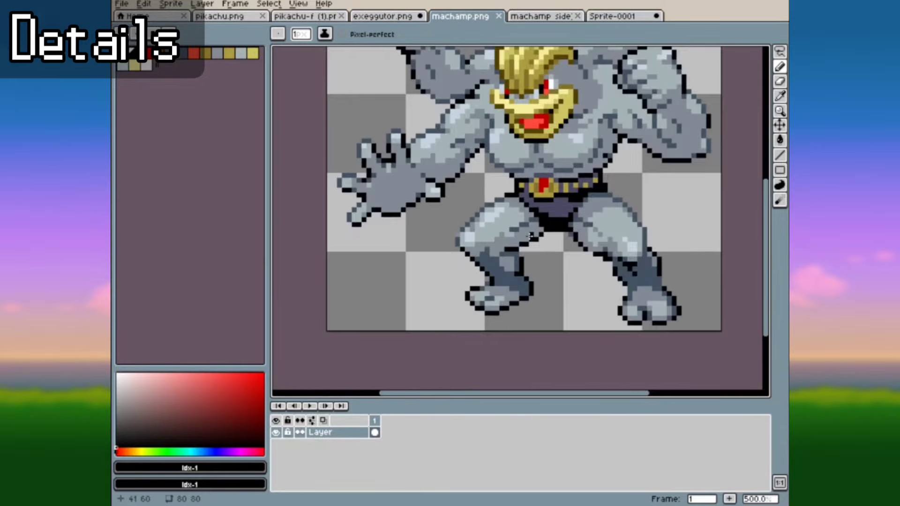
scroll(530, 235, "up", 4)
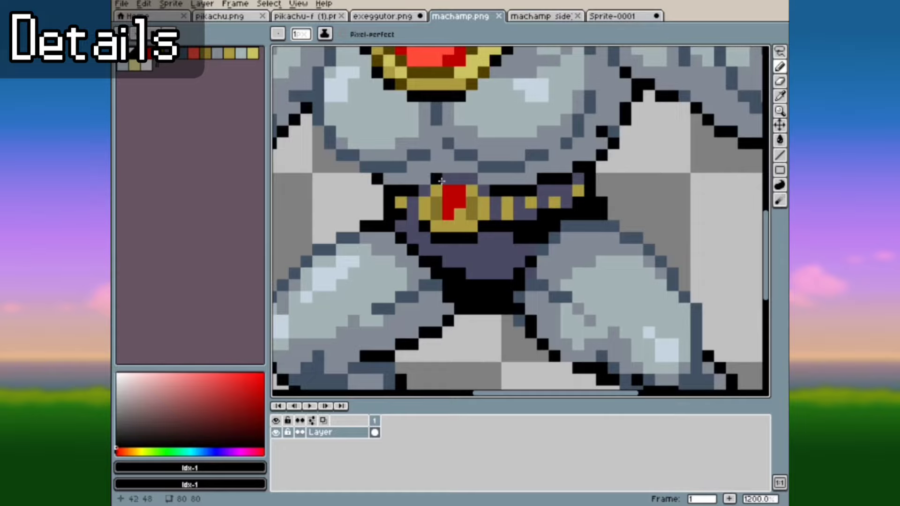
scroll(442, 181, "down", 4)
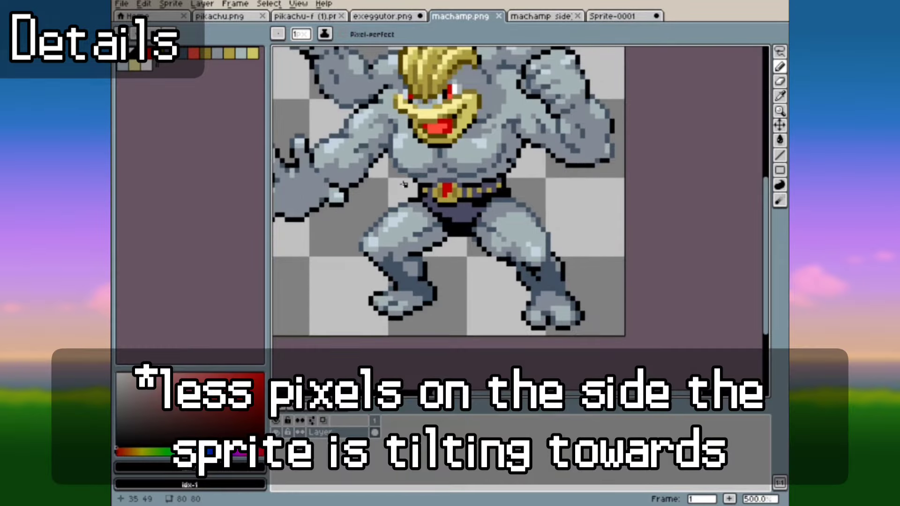
scroll(404, 183, "up", 4)
scroll(457, 246, "down", 2)
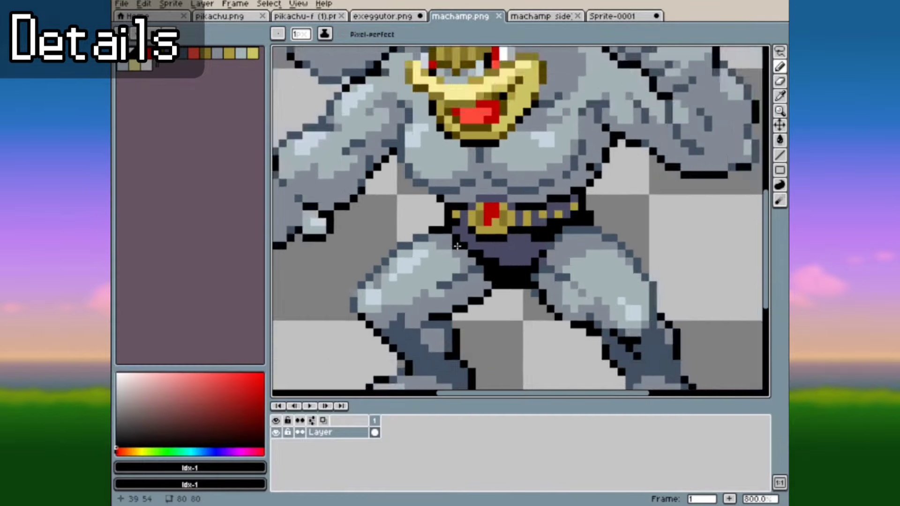
scroll(457, 245, "down", 2)
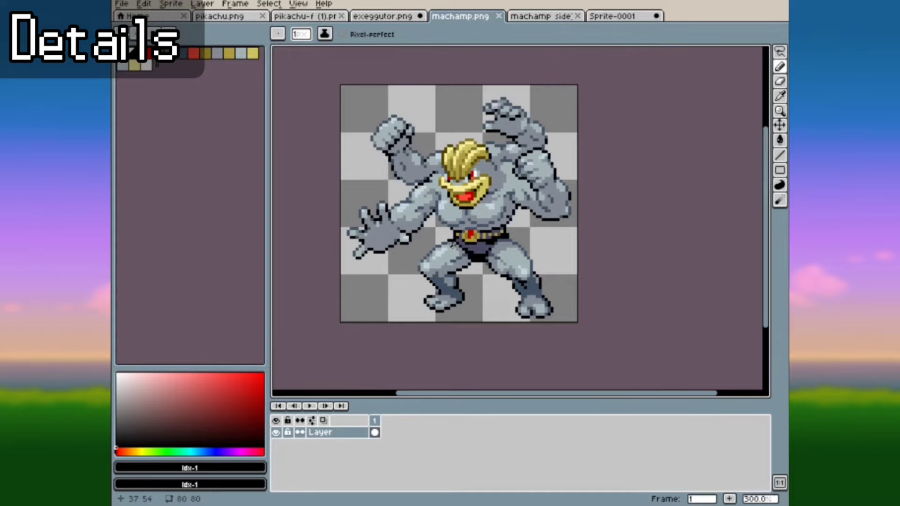
scroll(451, 244, "up", 7)
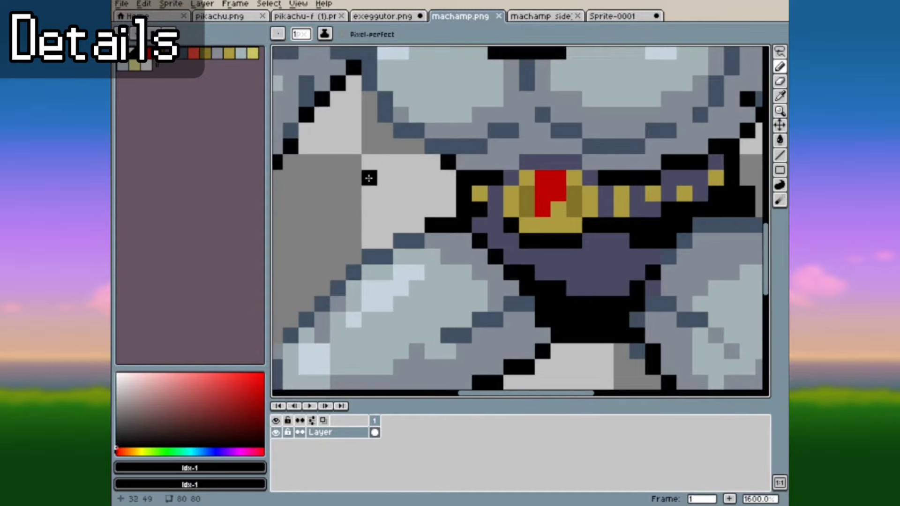
mouse_move(364, 176)
left_mouse_down()
mouse_move(384, 193)
mouse_move(376, 209)
mouse_move(353, 209)
mouse_move(340, 224)
left_mouse_up()
scroll(365, 236, "down", 2)
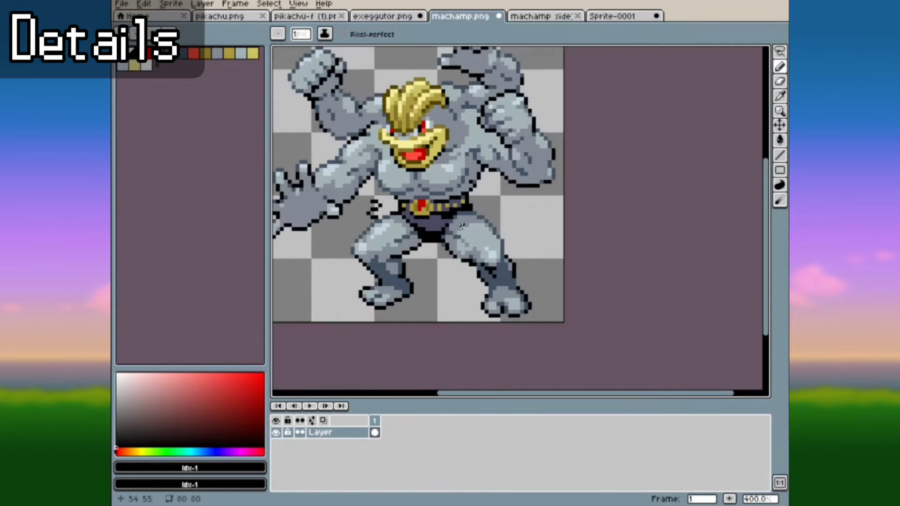
scroll(404, 197, "up", 2)
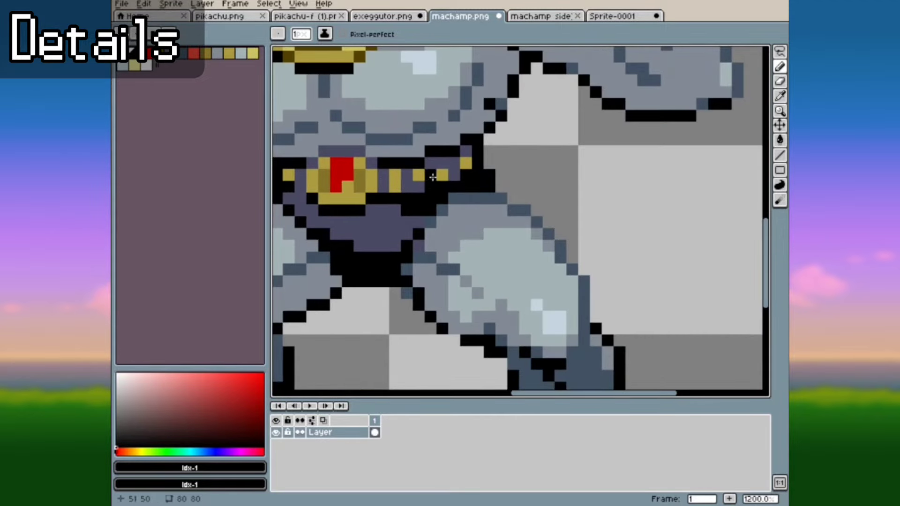
scroll(537, 175, "down", 5)
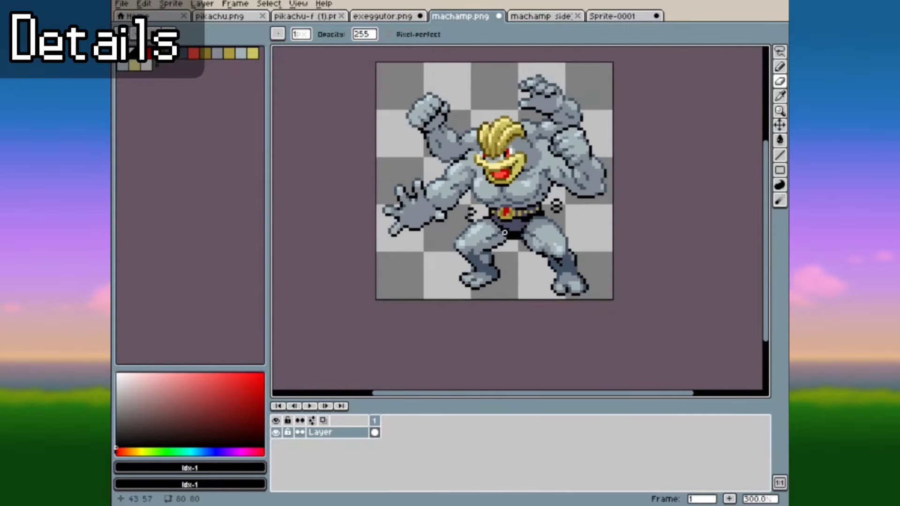
scroll(505, 232, "up", 3)
scroll(468, 210, "down", 4)
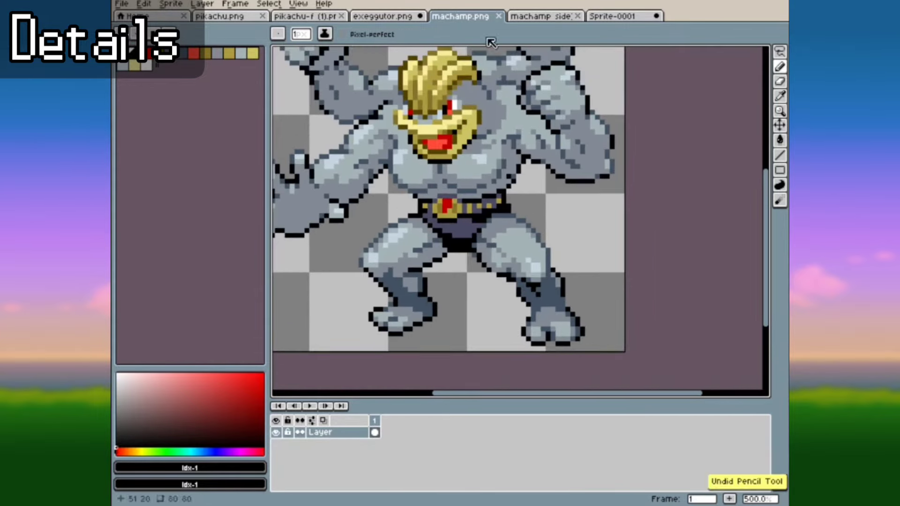
- Review the machamp side sprite, pick black in the palette, and return to pikachu.png
left_click(540, 16)
scroll(525, 230, "up", 3)
scroll(525, 230, "down", 2)
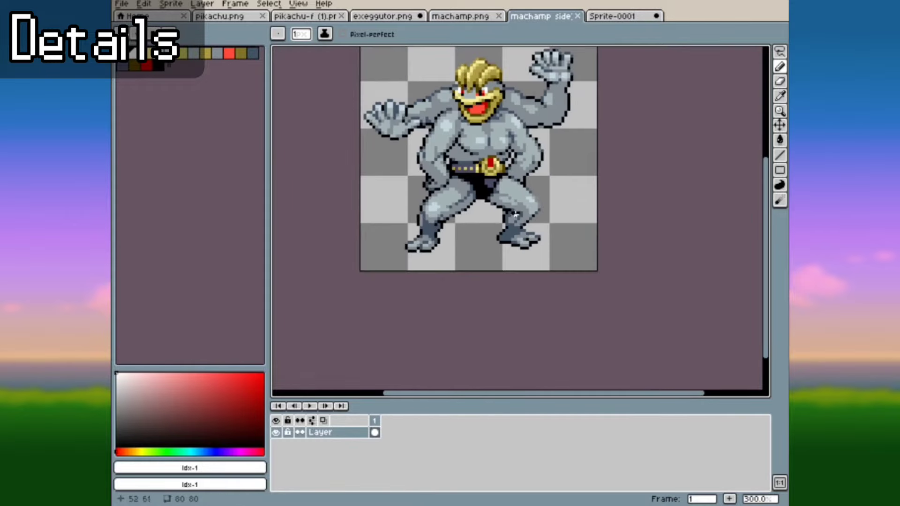
scroll(609, 140, "up", 3)
scroll(646, 82, "down", 1)
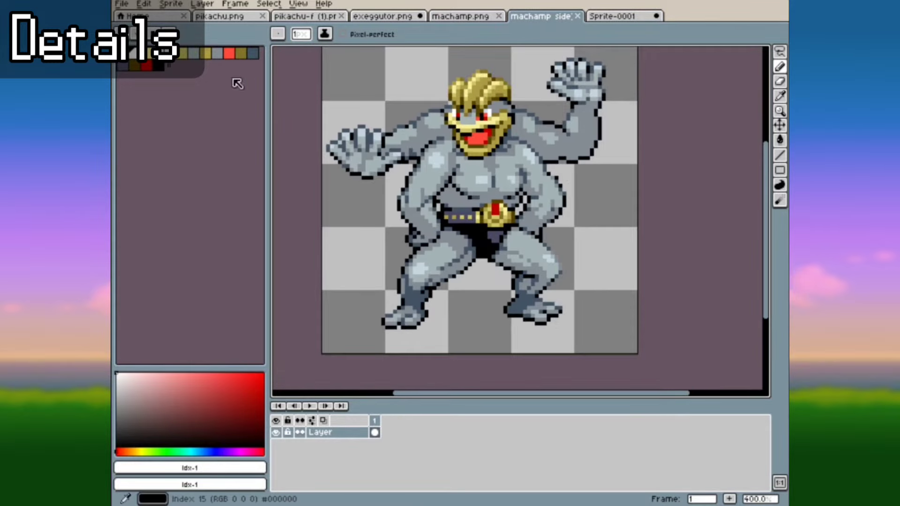
left_click(160, 70)
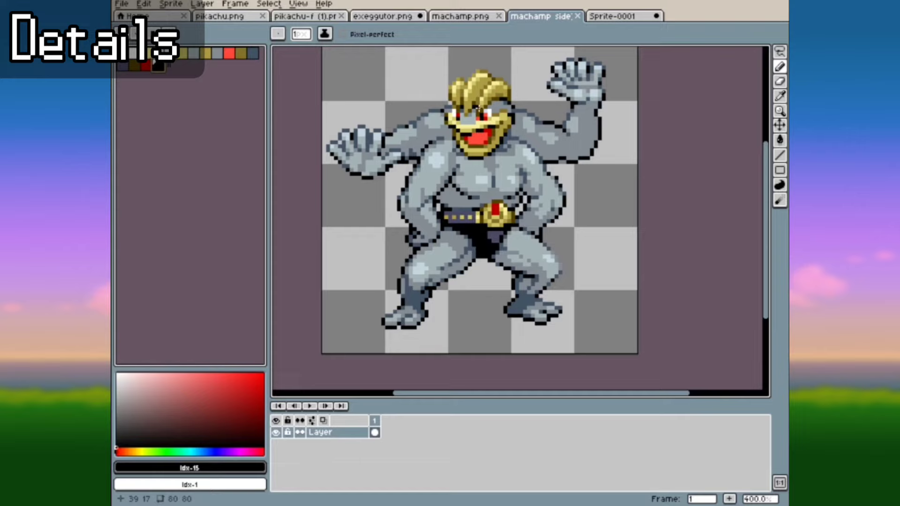
scroll(477, 109, "up", 5)
scroll(488, 277, "down", 3)
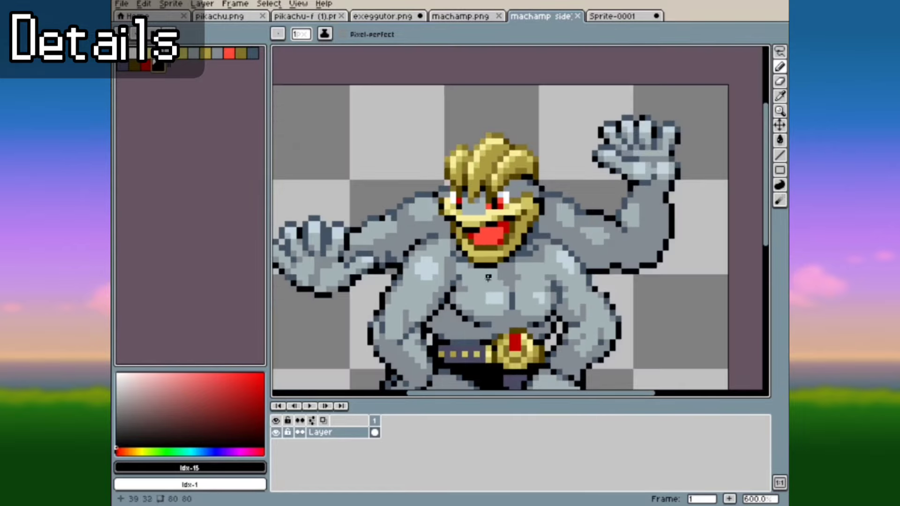
scroll(483, 258, "up", 1)
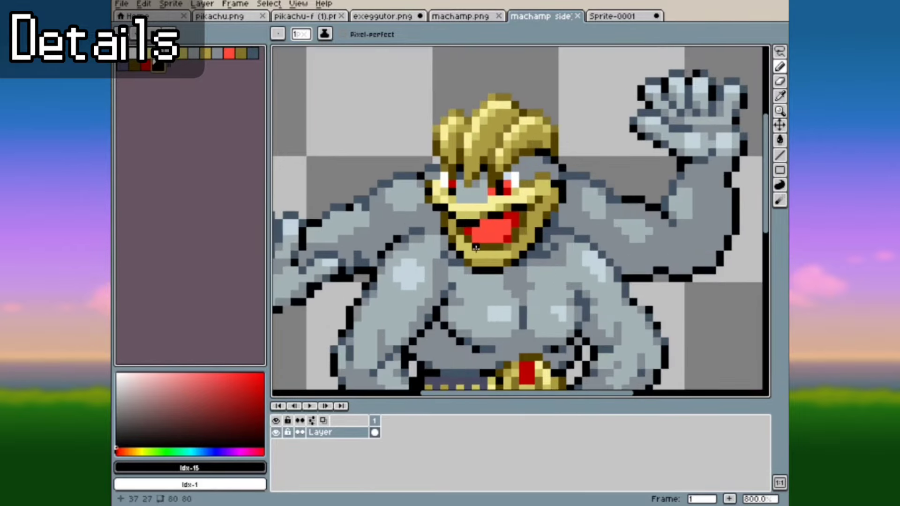
left_click(225, 16)
scroll(540, 253, "down", 3)
- Draw a test line across Pikachu's eye, then undo it
scroll(526, 153, "up", 5)
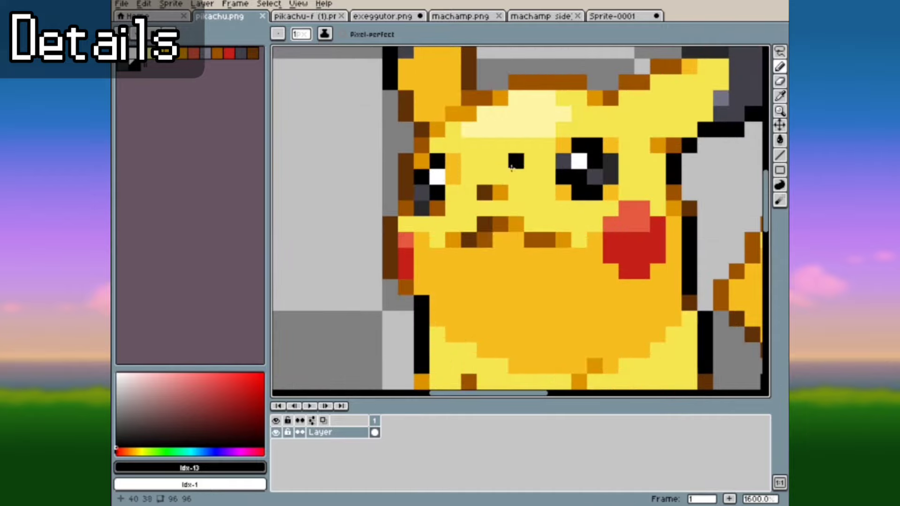
scroll(438, 268, "down", 1)
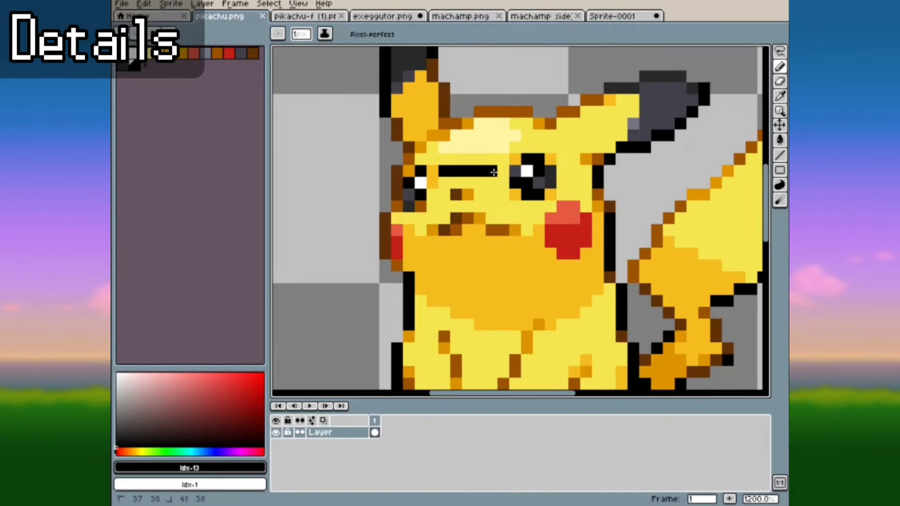
left_click_drag(493, 172, 499, 172)
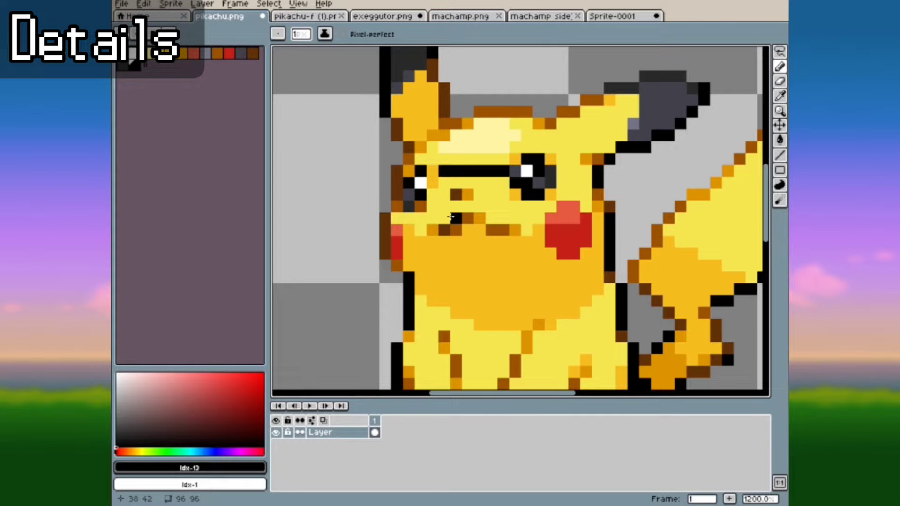
key("ctrl+z")
scroll(446, 201, "down", 4)
- Look over machamp.png again, then go back to Sprite-0001
left_click(460, 16)
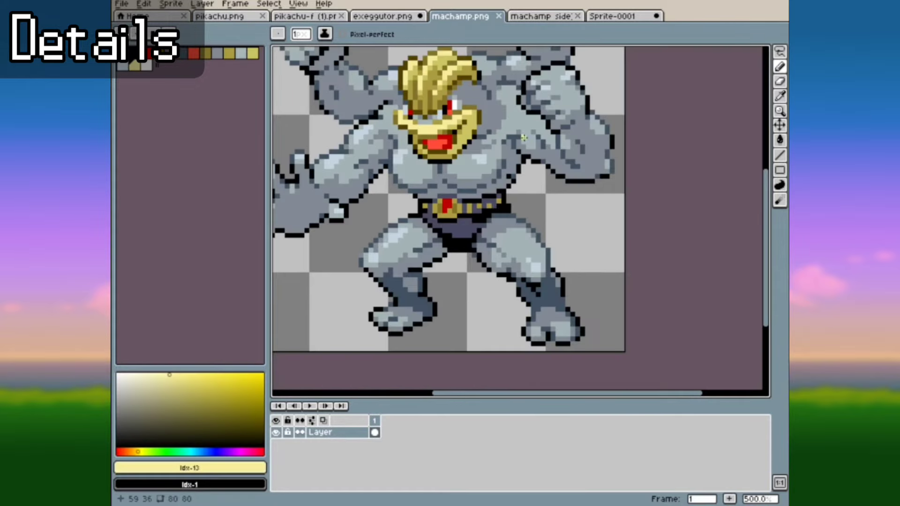
scroll(523, 137, "up", 4)
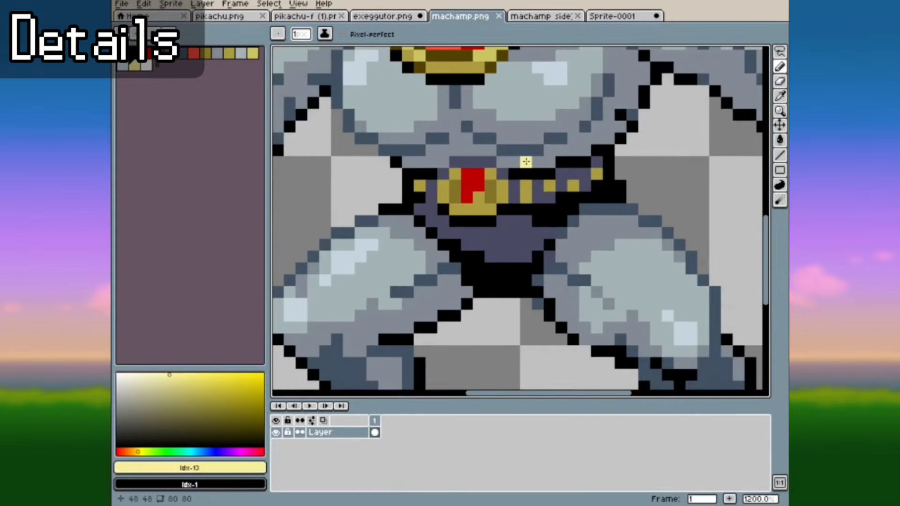
scroll(540, 187, "down", 3)
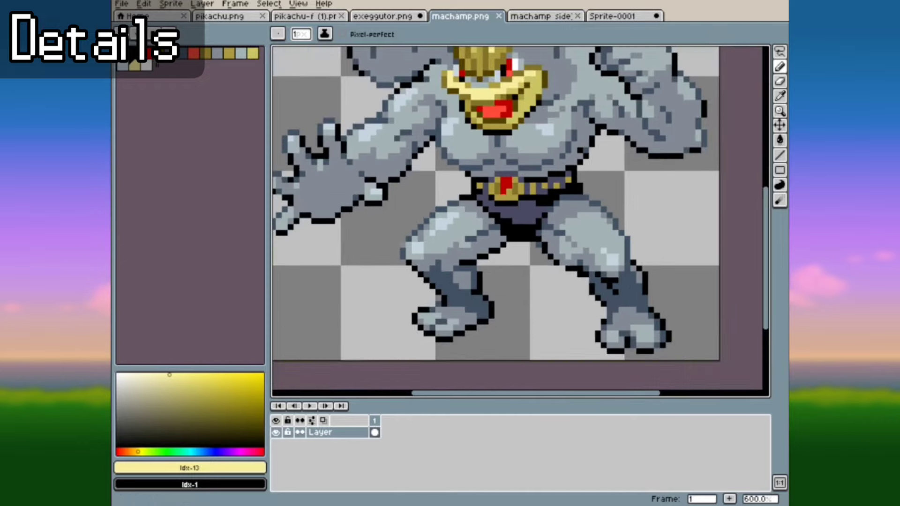
left_click(614, 16)
scroll(574, 85, "down", 2)
scroll(574, 85, "up", 4)
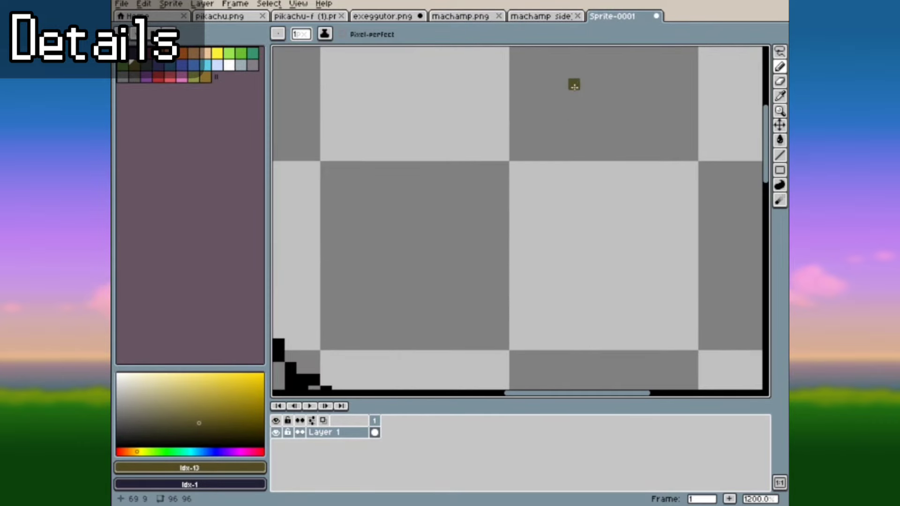
left_click_drag(468, 143, 480, 143)
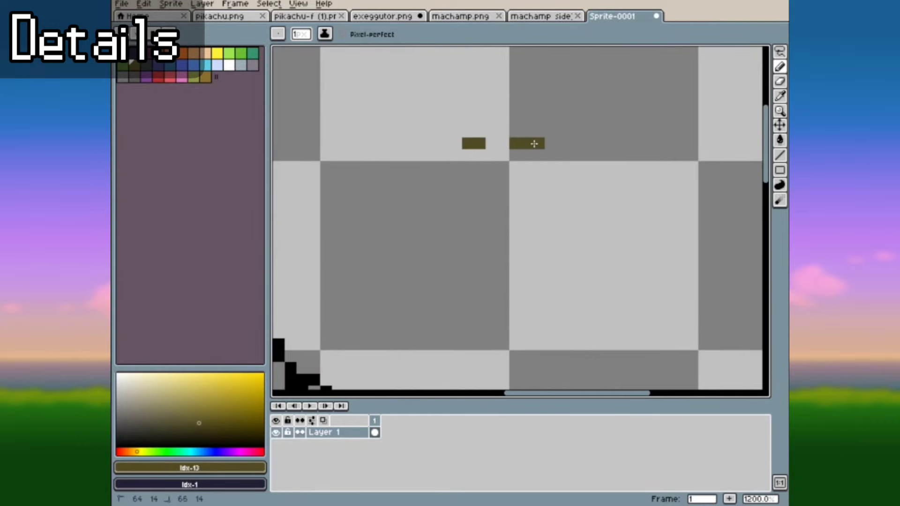
scroll(456, 170, "down", 3)
left_click(446, 149)
scroll(453, 149, "up", 3)
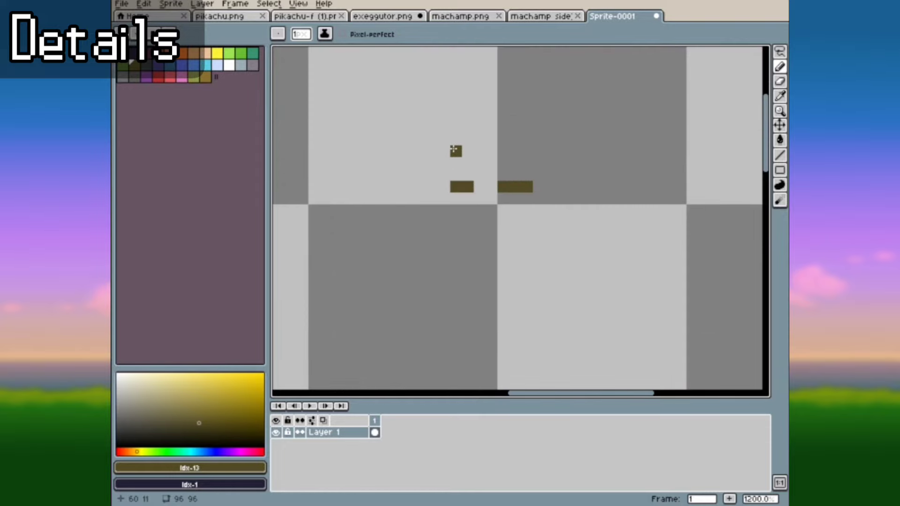
scroll(453, 149, "down", 1)
scroll(453, 149, "down", 1)
scroll(453, 149, "up", 1)
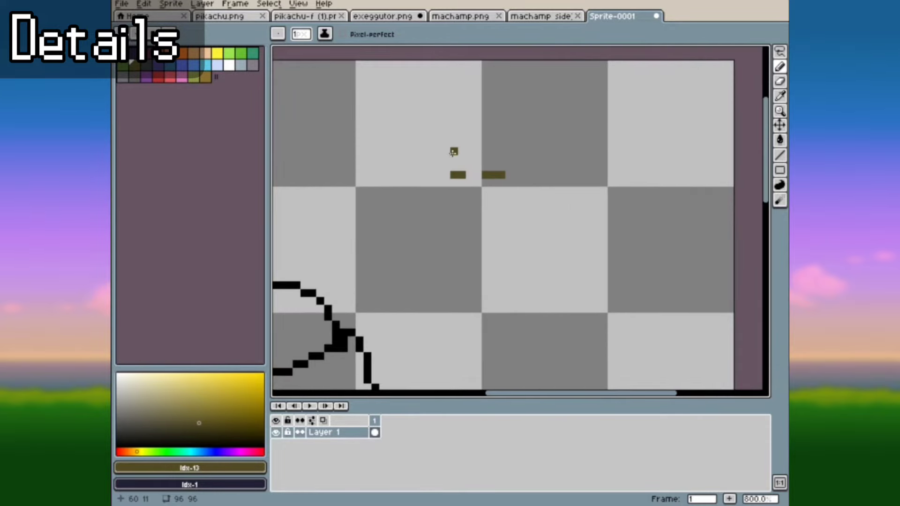
key("ctrl+z")
left_click(436, 166)
scroll(435, 166, "up", 2)
key("ctrl+z")
scroll(457, 156, "down", 1)
scroll(433, 173, "up", 1)
key("ctrl+z")
left_click(481, 211)
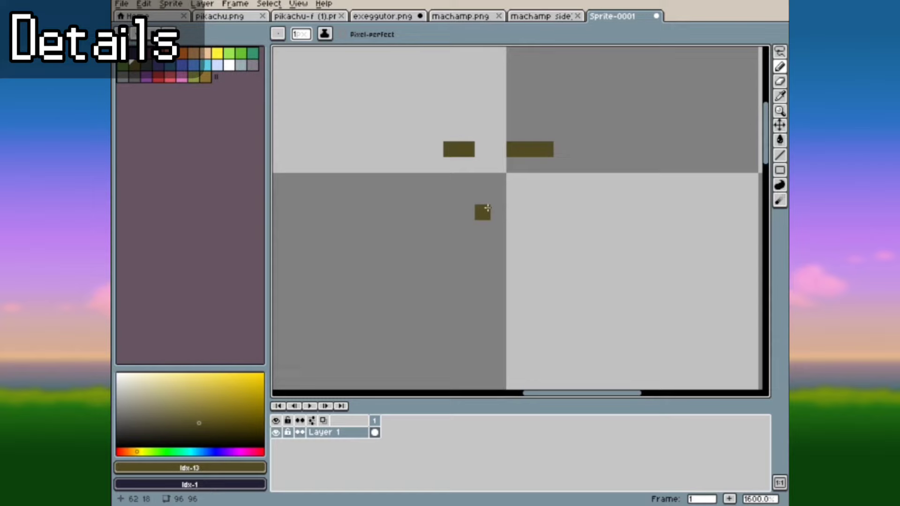
key("ctrl+z")
left_click(467, 196)
left_click(482, 211)
left_click(497, 212)
left_click(514, 196)
scroll(480, 211, "down", 6)
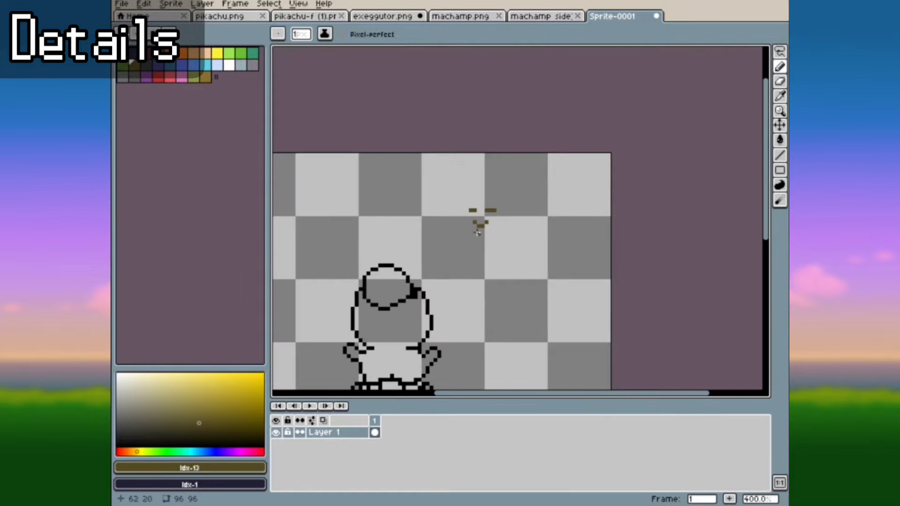
scroll(475, 234, "up", 3)
key("ctrl+z")
key("ctrl+z")
key("ctrl+z")
key("ctrl+z")
key("ctrl+z")
key("ctrl+z")
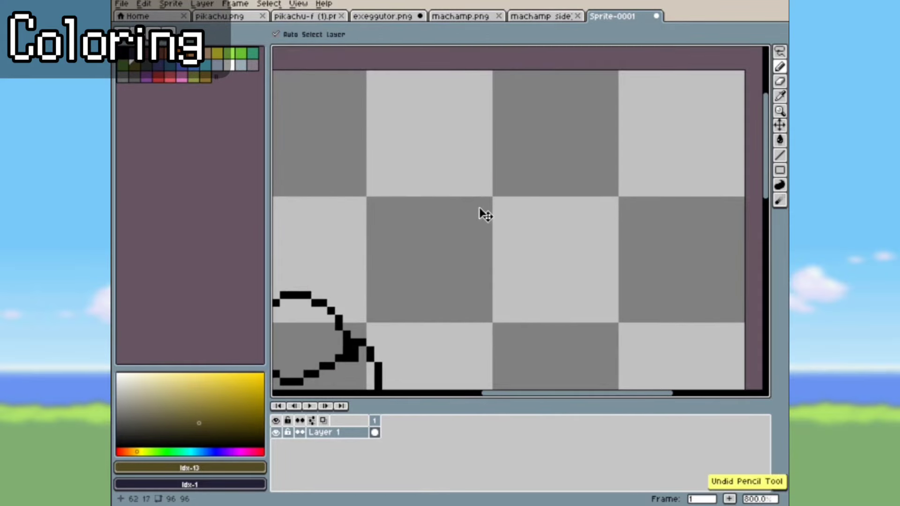
scroll(483, 144, "down", 2)
scroll(482, 144, "down", 1)
scroll(372, 255, "up", 3)
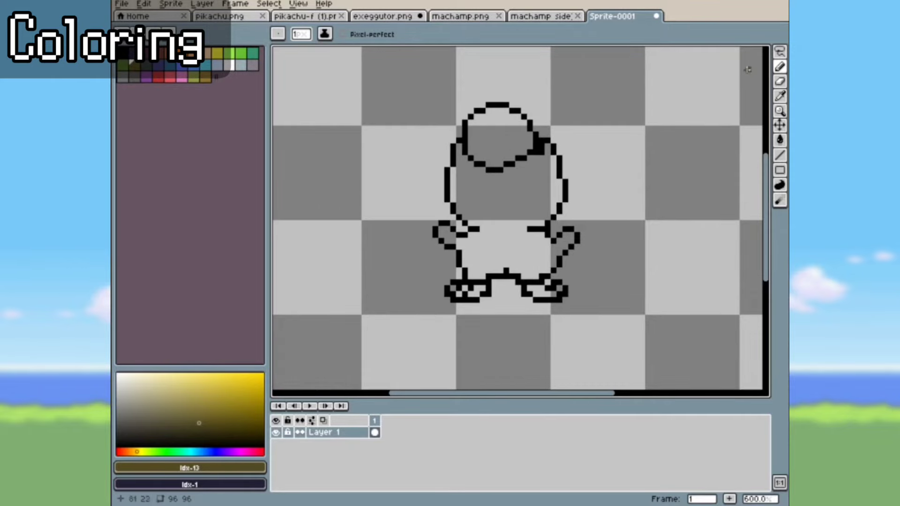
left_click(159, 78)
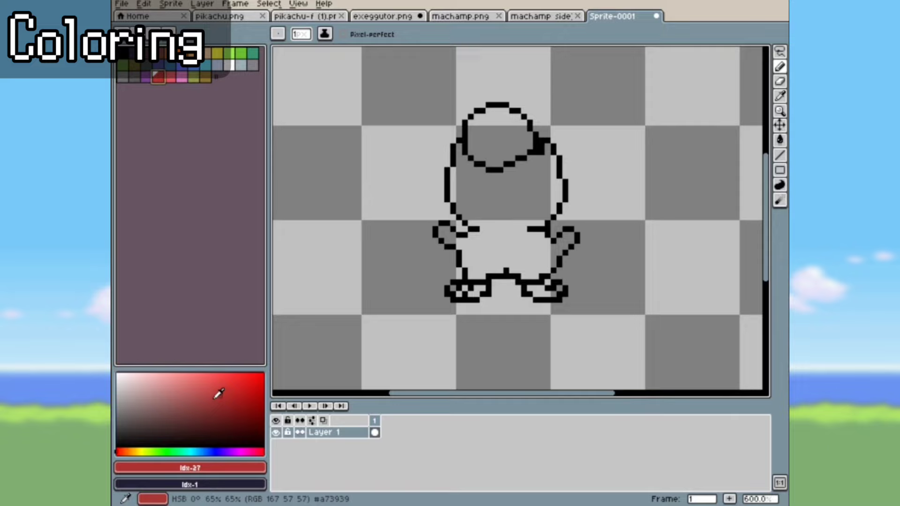
left_click_drag(217, 394, 321, 356)
left_click(778, 142)
left_click(533, 201)
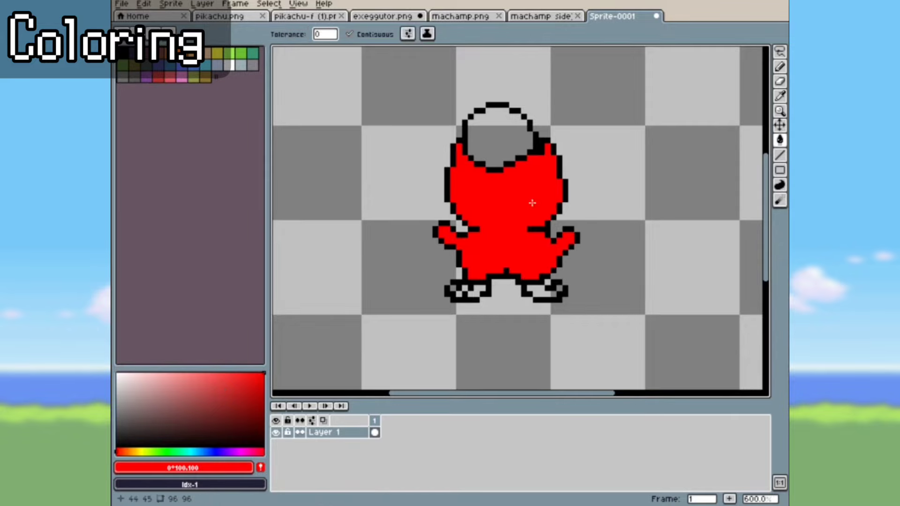
left_click(506, 139)
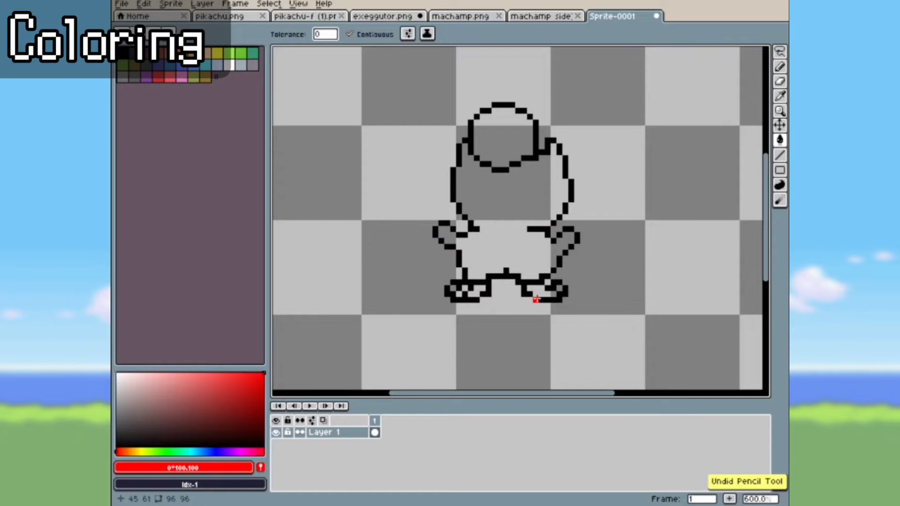
key("ctrl+z")
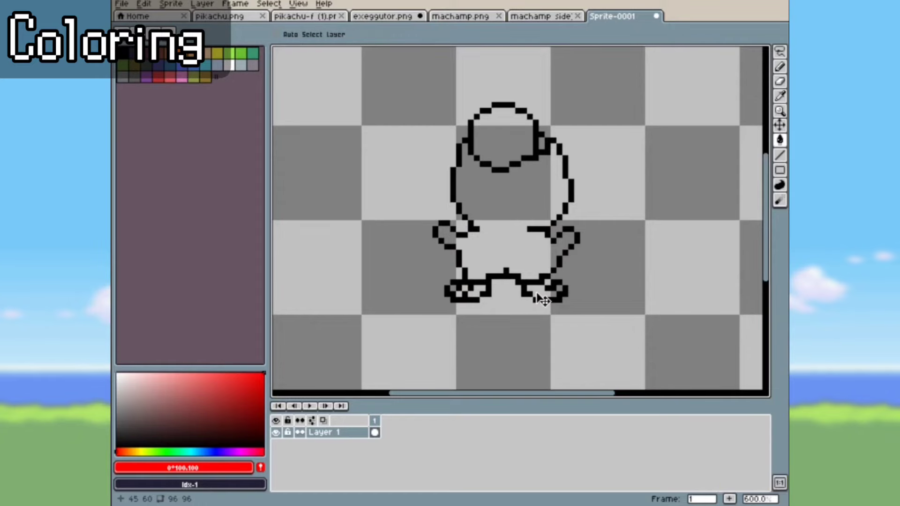
key("ctrl+y")
key("ctrl+y")
left_click(206, 451)
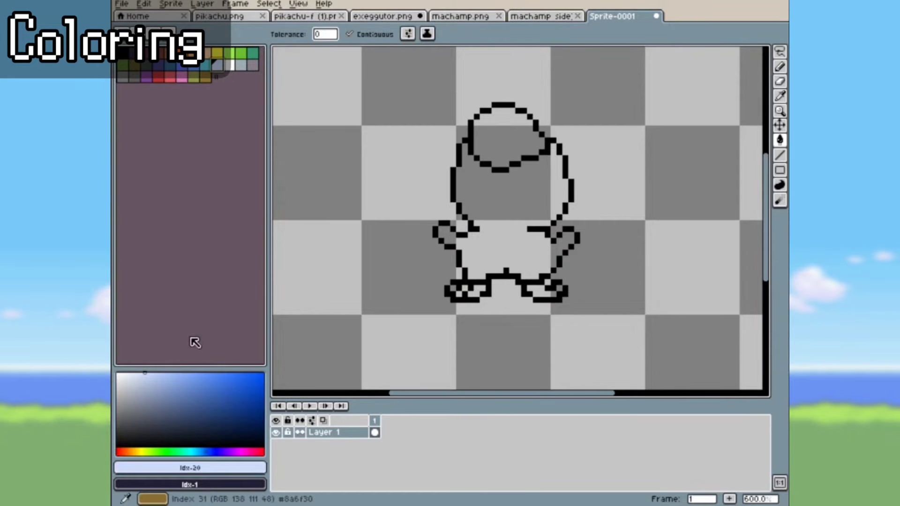
left_click(127, 405)
left_click(187, 407)
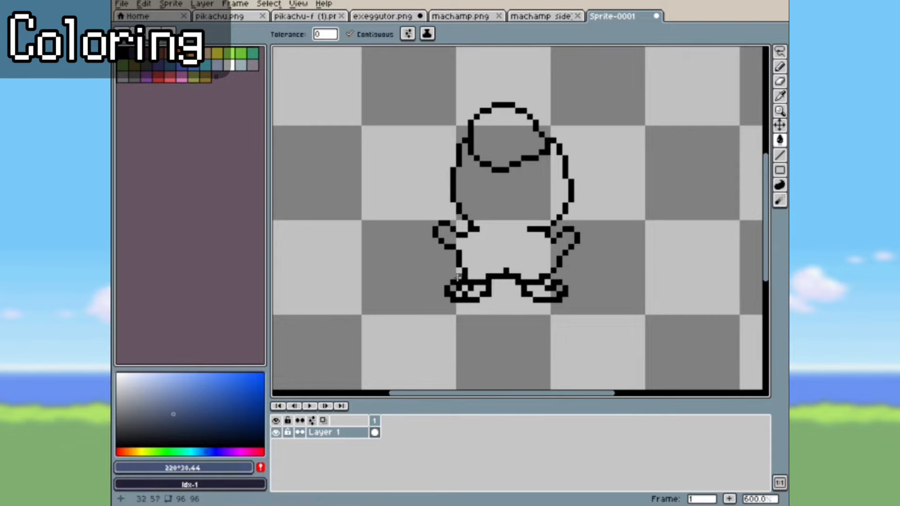
left_click(506, 224)
left_click(506, 141)
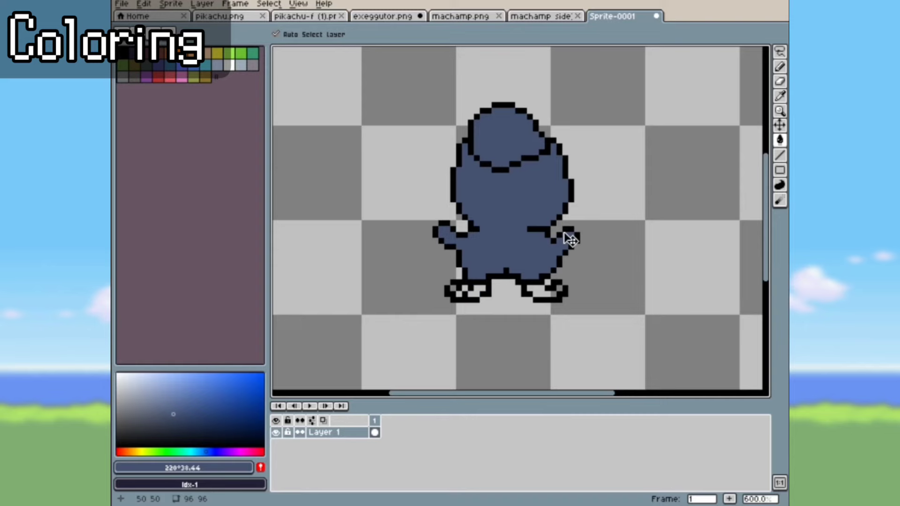
key("ctrl+z")
key("ctrl+z")
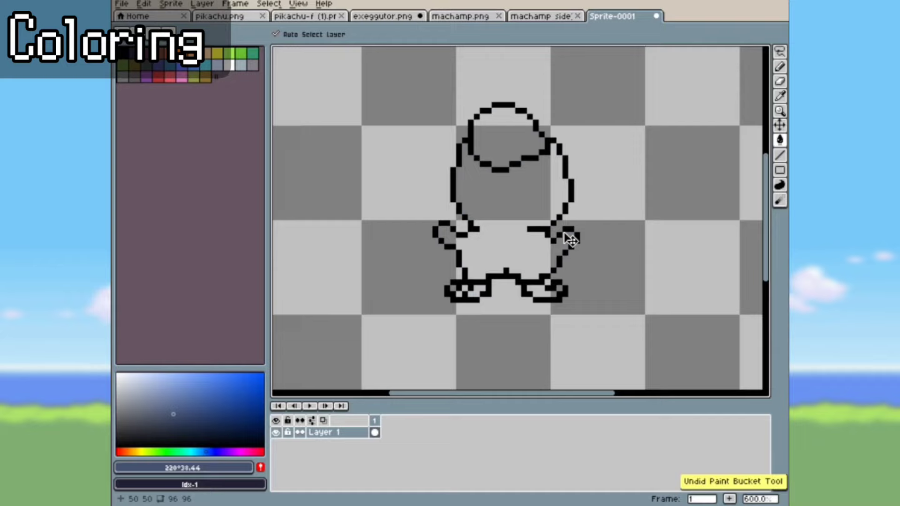
- Shift the hue to 350° red and raise saturation and brightness to about 78% and 80%
scroll(540, 236, "up", 1)
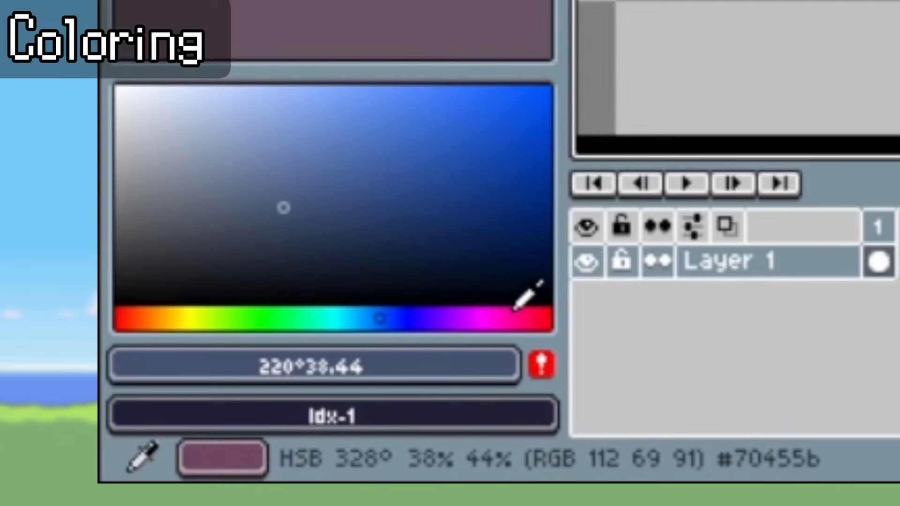
left_click_drag(521, 313, 539, 310)
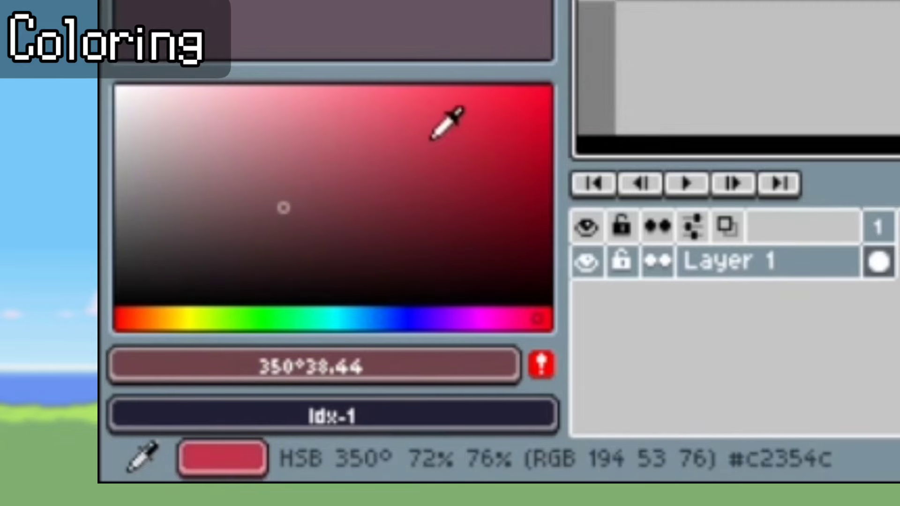
left_click(411, 155)
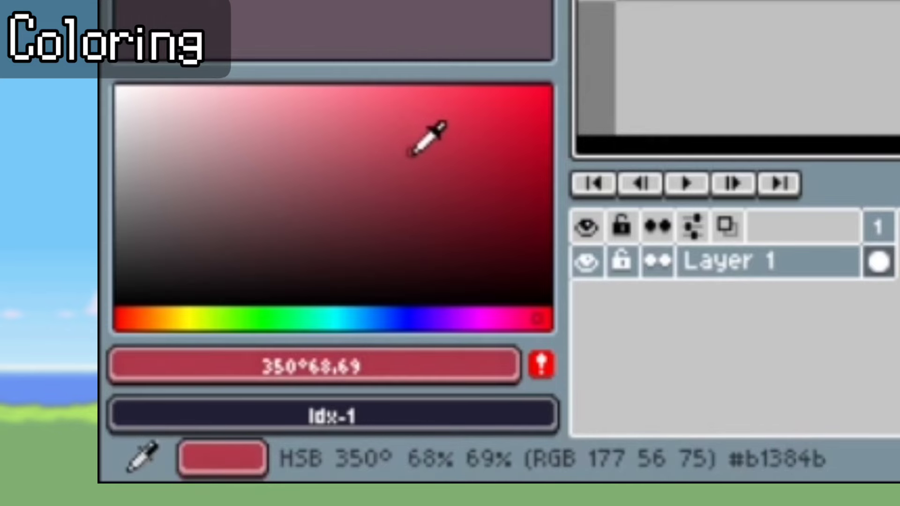
left_click(456, 132)
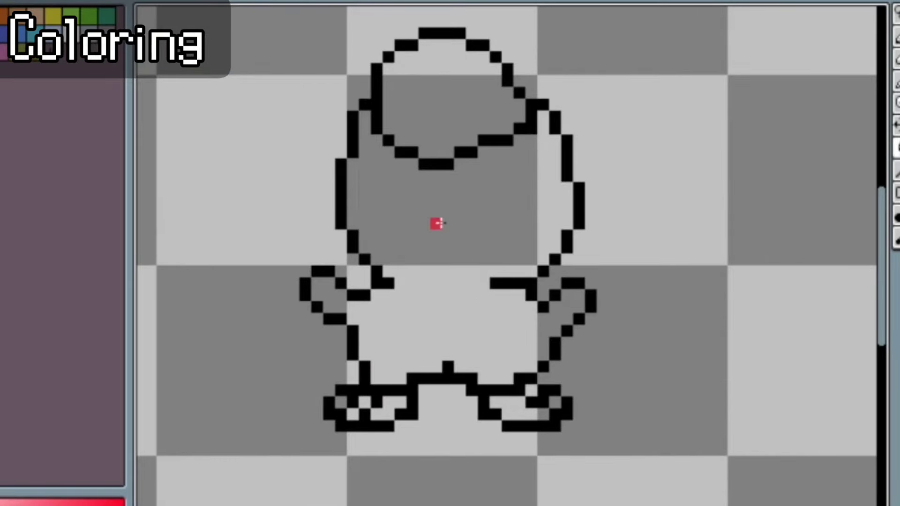
scroll(436, 223, "down", 2)
scroll(442, 307, "up", 1)
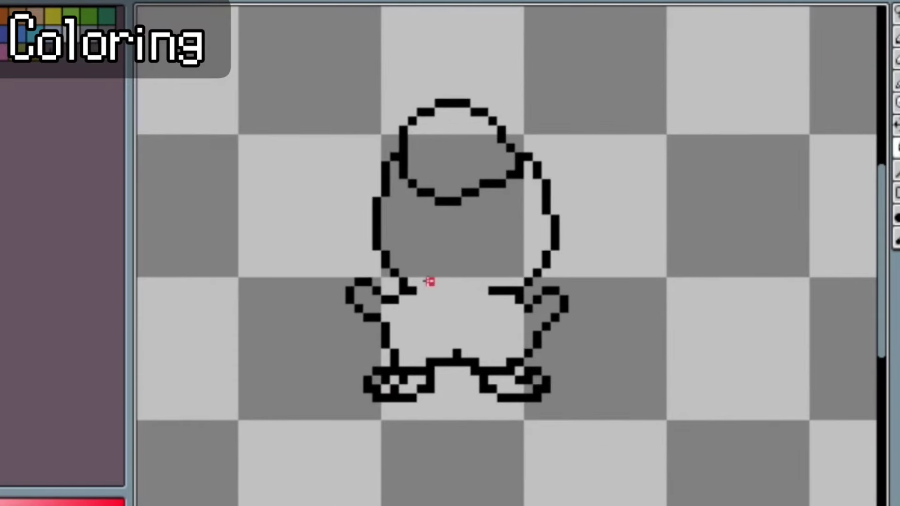
scroll(430, 291, "up", 1)
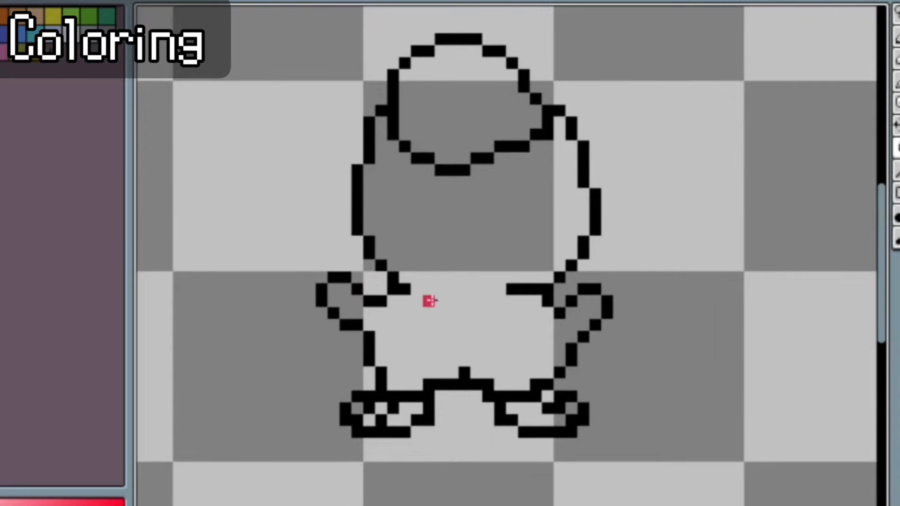
- Paint Bucket inside the body outline so the body and arms turn crimson red
left_click(442, 300)
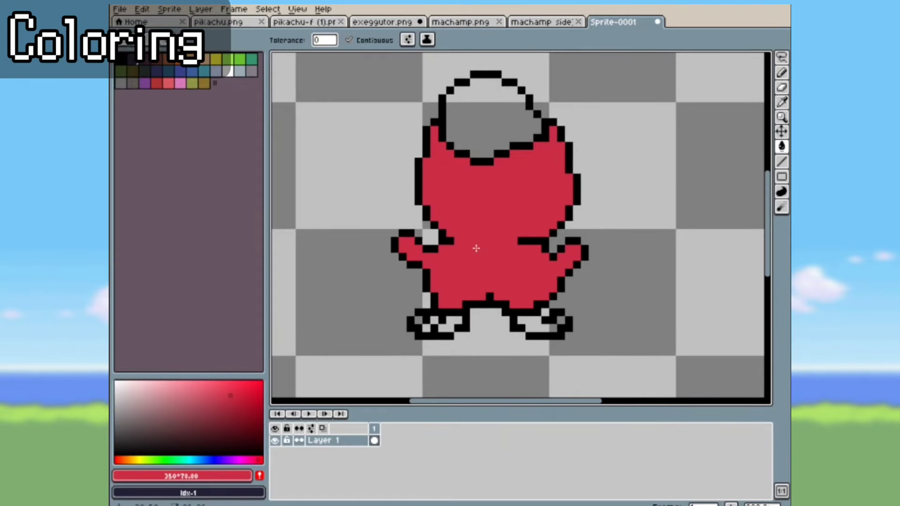
scroll(476, 249, "down", 3)
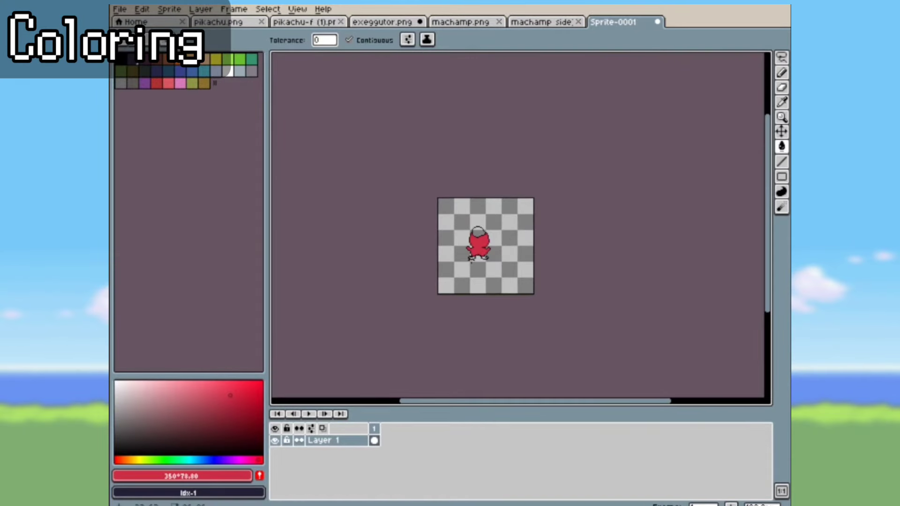
scroll(472, 259, "up", 4)
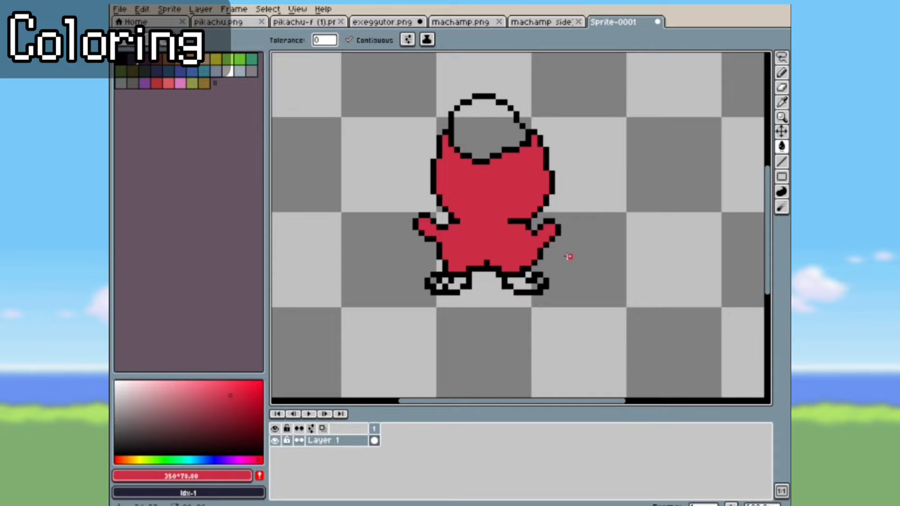
scroll(504, 183, "up", 1)
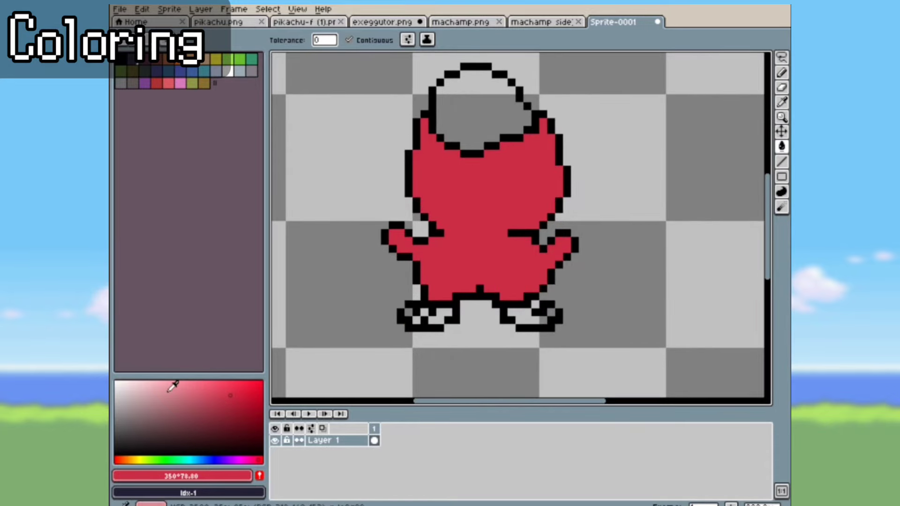
scroll(479, 216, "down", 1)
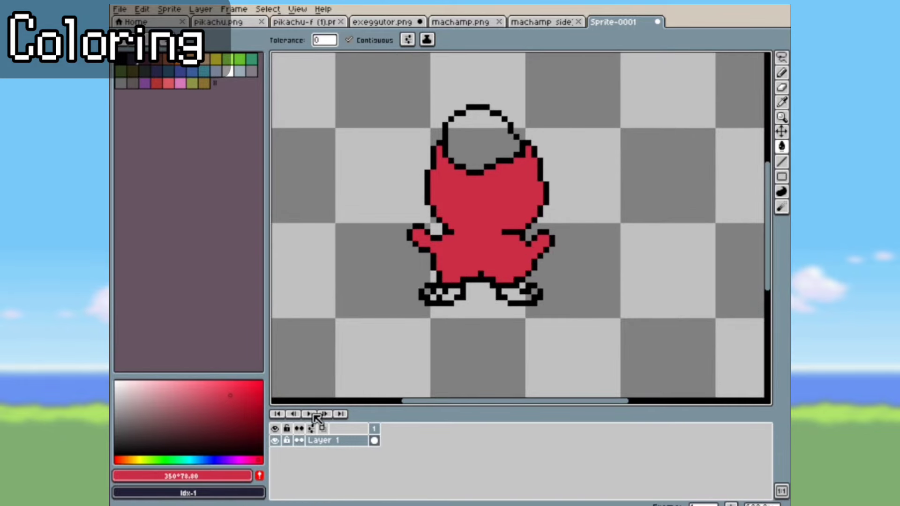
scroll(478, 199, "up", 1)
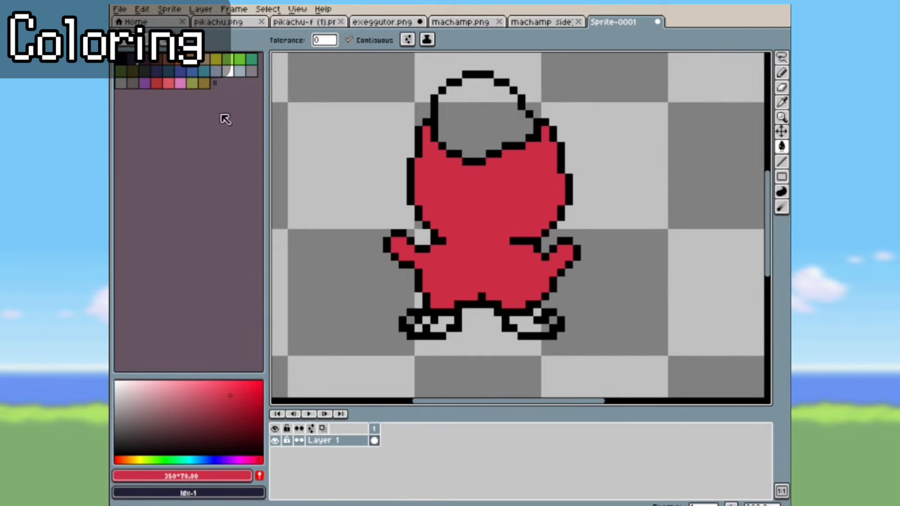
scroll(486, 225, "up", 1)
scroll(522, 287, "down", 2)
scroll(488, 215, "up", 1)
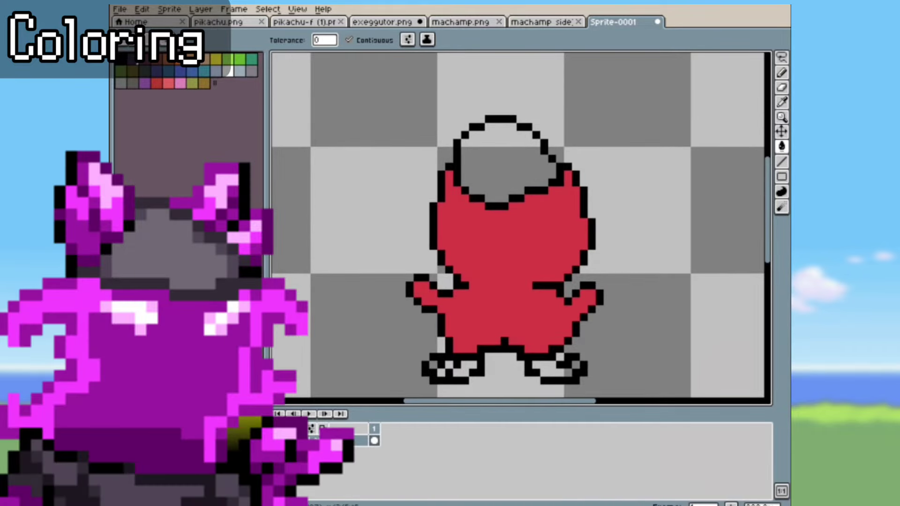
- Bucket-fill the left foot pale yellow
scroll(464, 282, "up", 2)
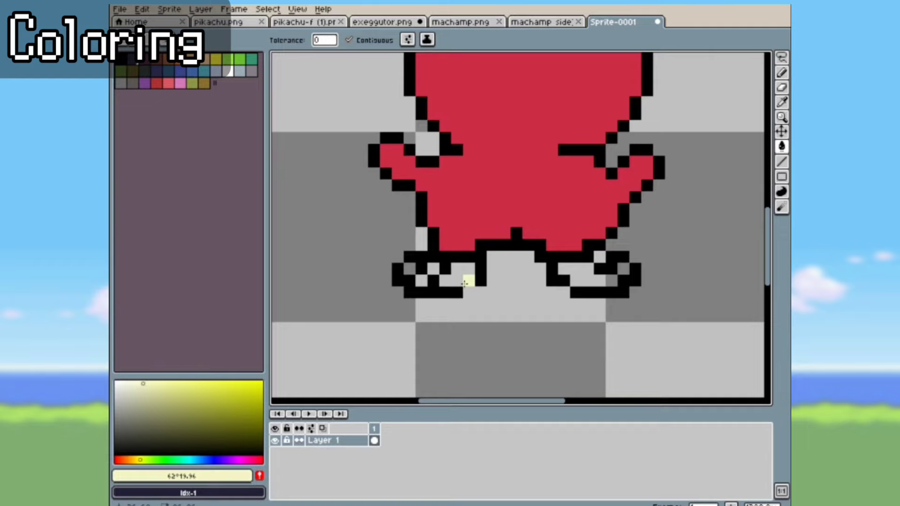
left_click(441, 274)
left_click(426, 281)
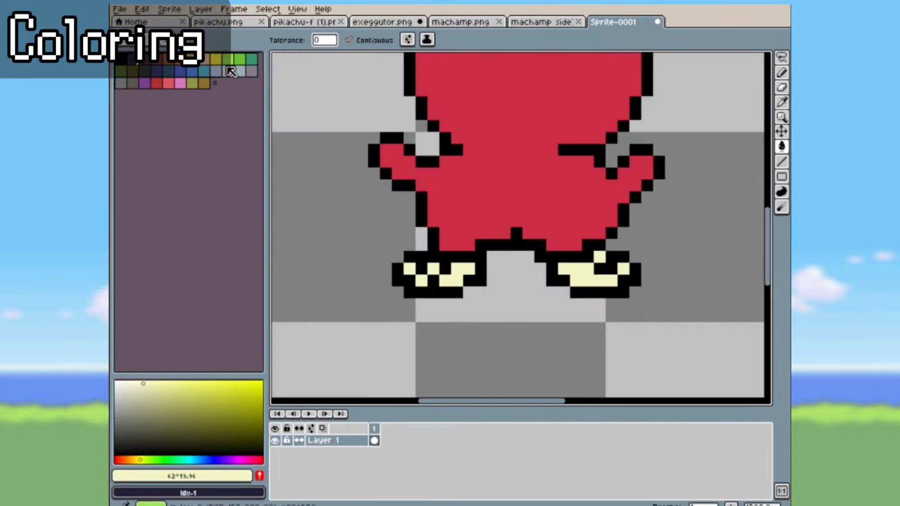
- Switch to white and pencil highlight pixels on the hand
left_click(229, 71)
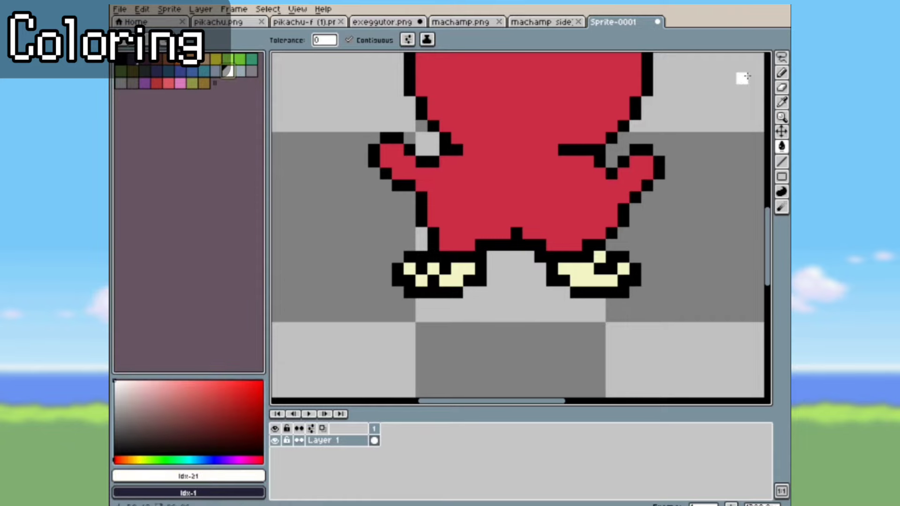
left_click(781, 72)
scroll(628, 176, "up", 2)
left_click(651, 135)
left_click_drag(651, 135, 651, 152)
scroll(651, 152, "down", 2)
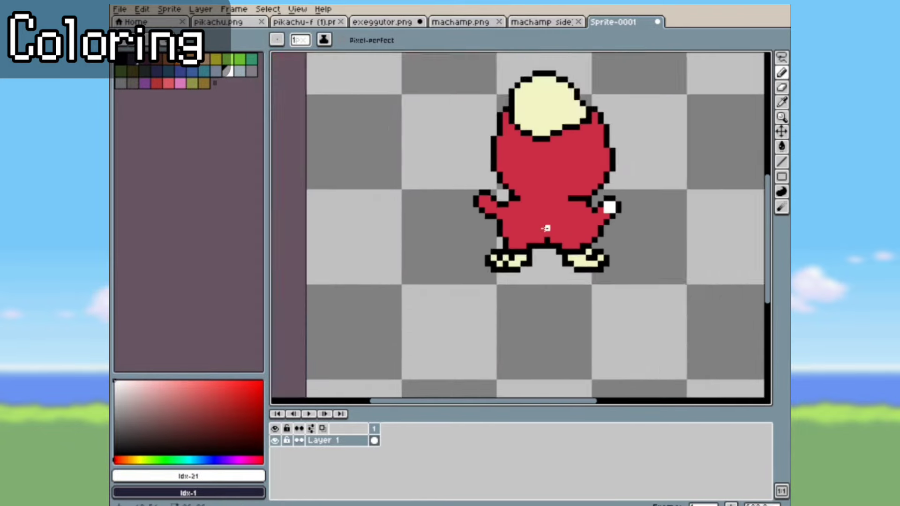
scroll(468, 189, "up", 2)
- Add white pixels below the head oval and bucket-fill the red ear patch white
left_click(468, 188)
scroll(469, 193, "down", 2)
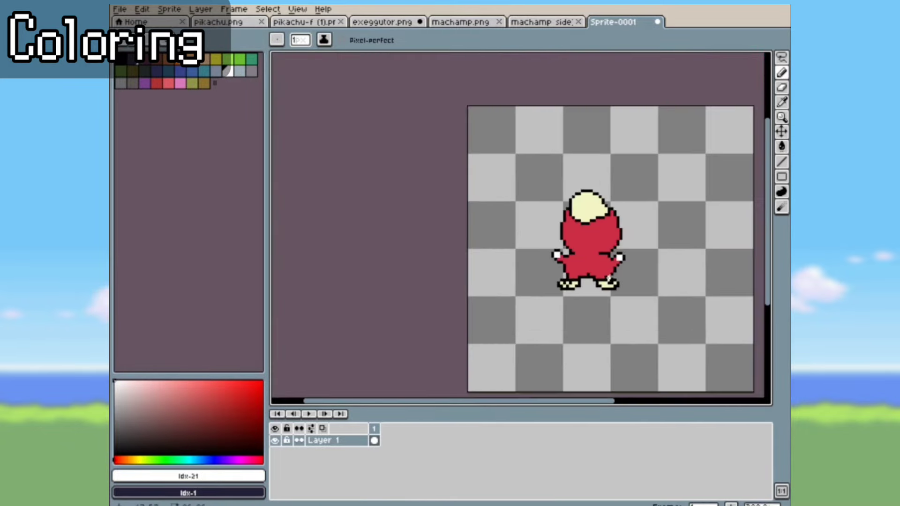
scroll(600, 244, "up", 1)
scroll(614, 169, "up", 1)
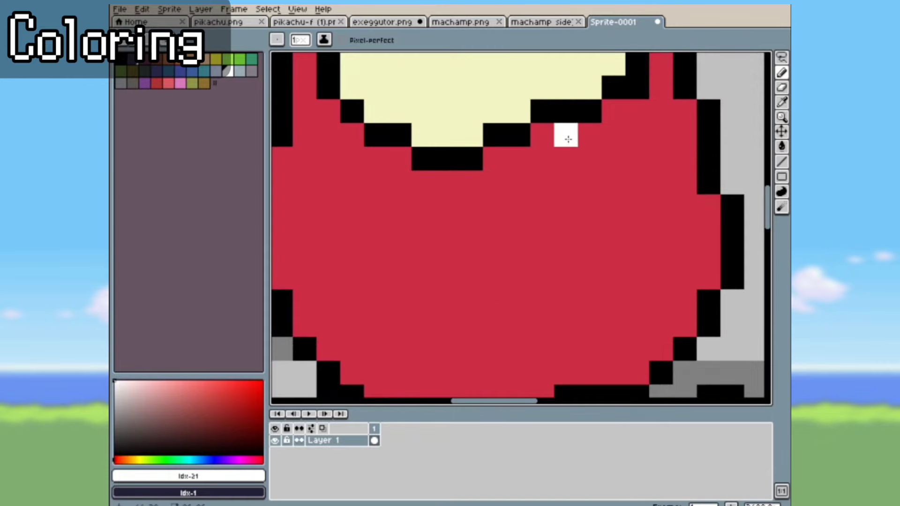
left_click_drag(610, 134, 685, 160)
left_click(782, 146)
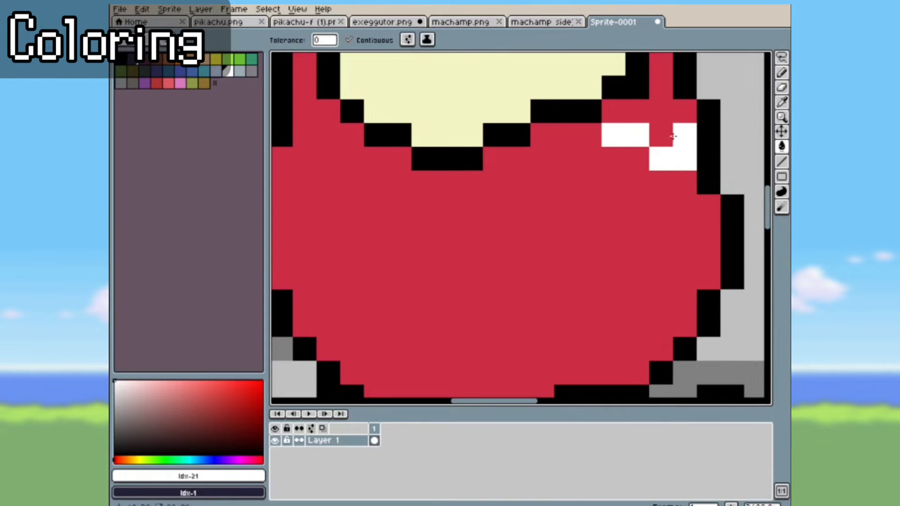
left_click(661, 113)
scroll(661, 112, "down", 2)
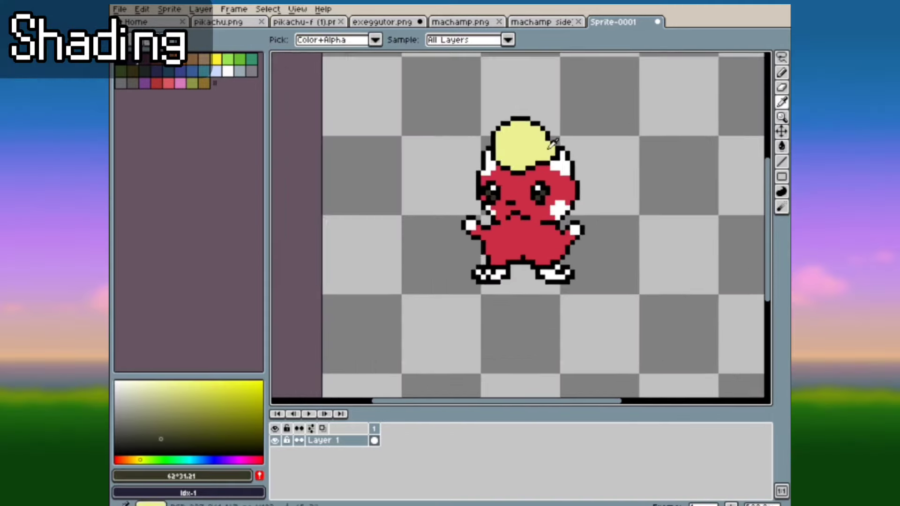
scroll(554, 143, "up", 2)
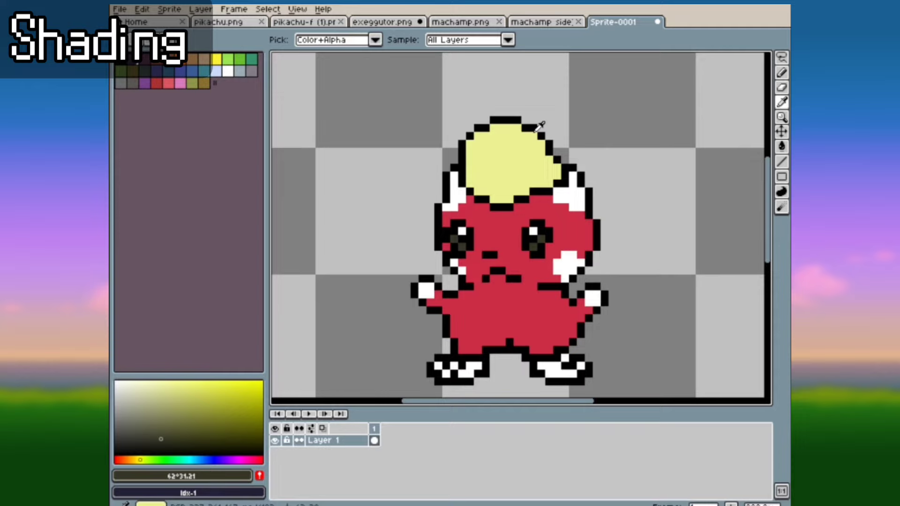
scroll(539, 125, "down", 3)
scroll(576, 206, "up", 1)
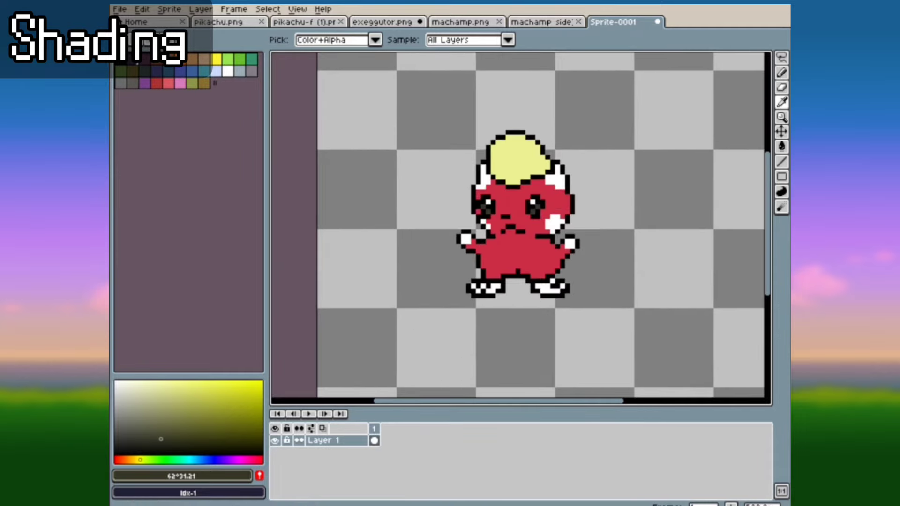
scroll(522, 228, "up", 1)
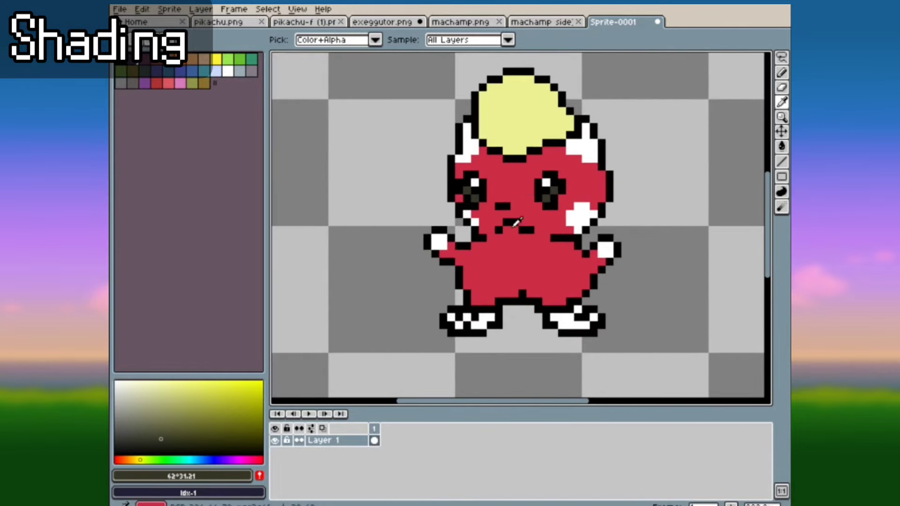
scroll(505, 204, "down", 1)
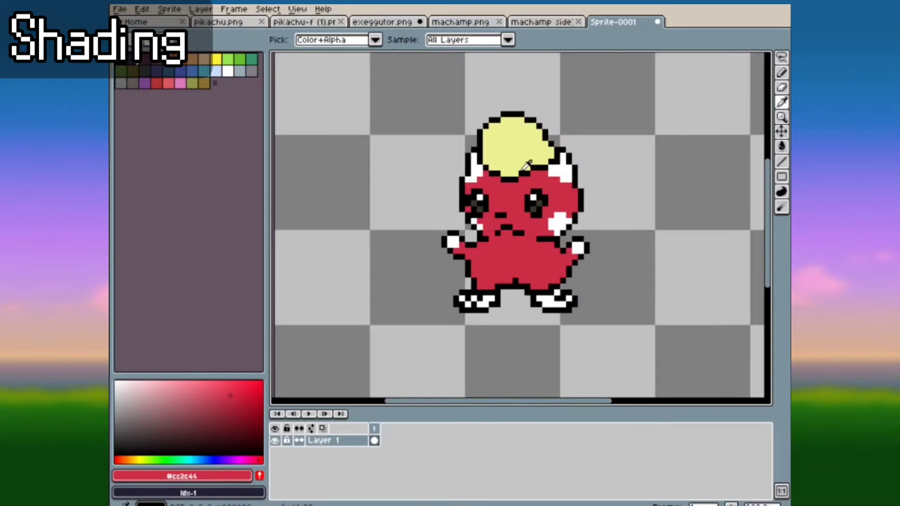
scroll(527, 165, "down", 1)
scroll(532, 230, "up", 1)
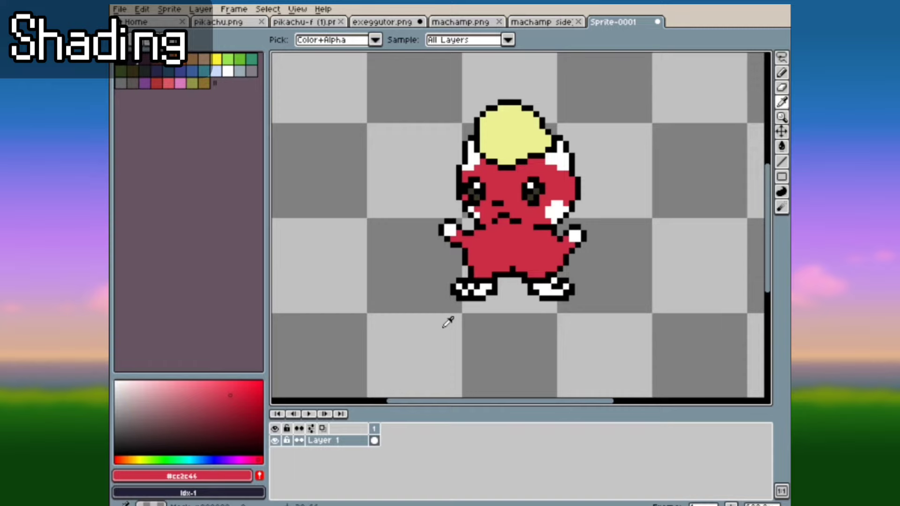
scroll(432, 261, "down", 2)
- With a yellow pencil, sketch a ring and diagonal lines beside the creature's head
left_click(216, 58)
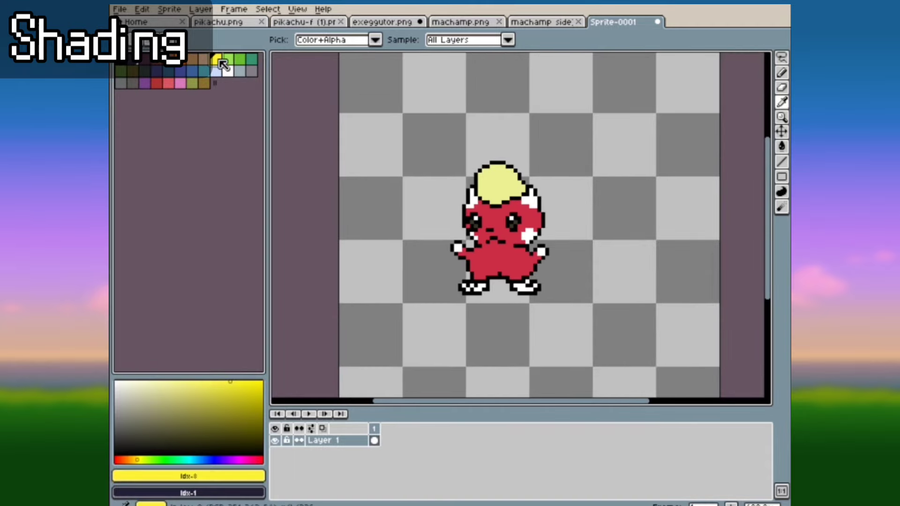
left_click(781, 72)
mouse_move(429, 83)
left_mouse_down()
mouse_move(352, 103)
mouse_move(443, 139)
mouse_move(396, 90)
left_mouse_up()
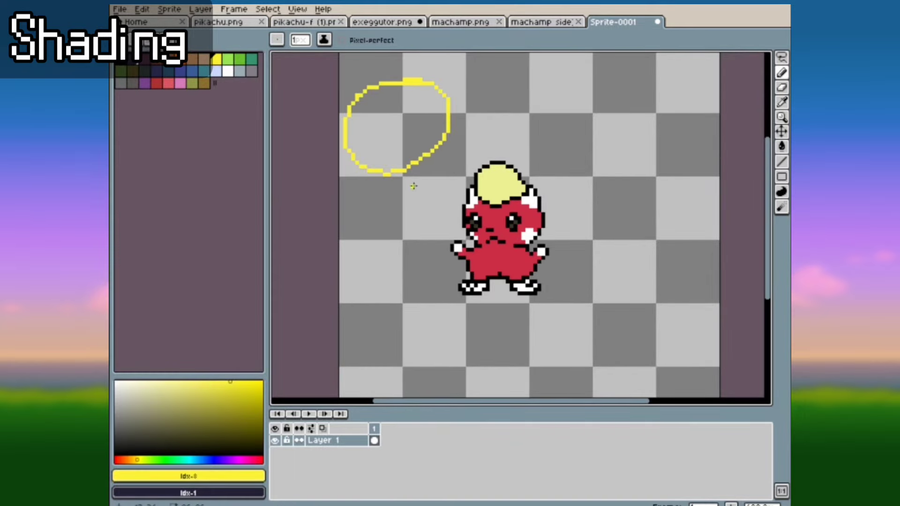
left_click_drag(419, 189, 469, 227)
left_click_drag(451, 168, 492, 191)
left_click_drag(451, 141, 513, 162)
- Undo two yellow strokes, draw a small yellow ring beside the creature, and show pikachu.png
scroll(522, 162, "up", 1)
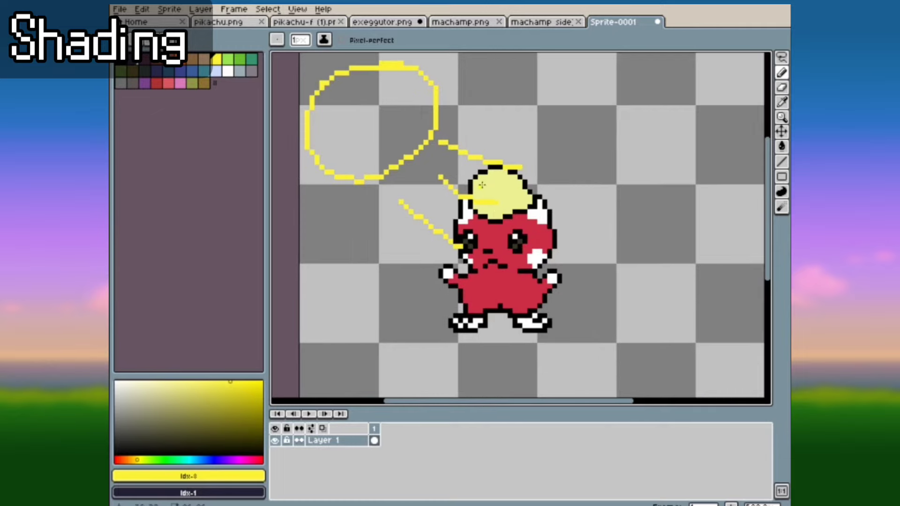
key("ctrl+z")
key("ctrl+z")
key("ctrl+z")
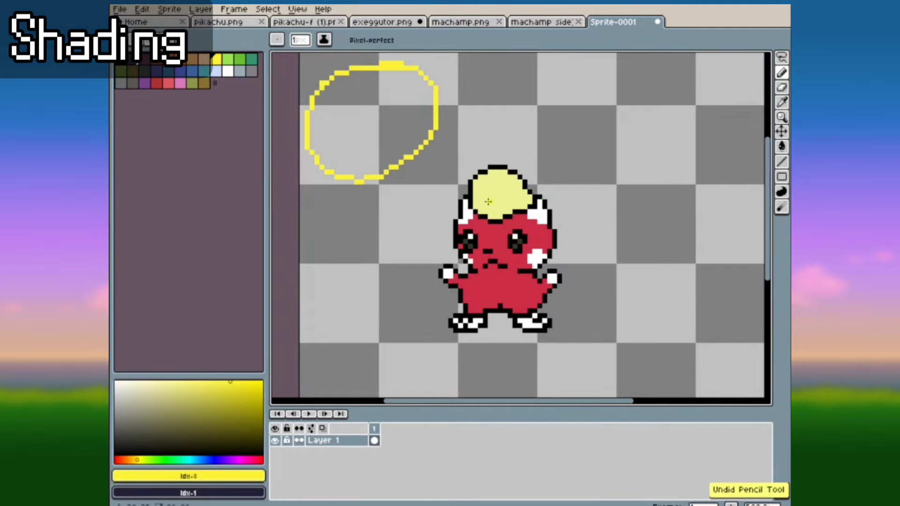
key("ctrl+z")
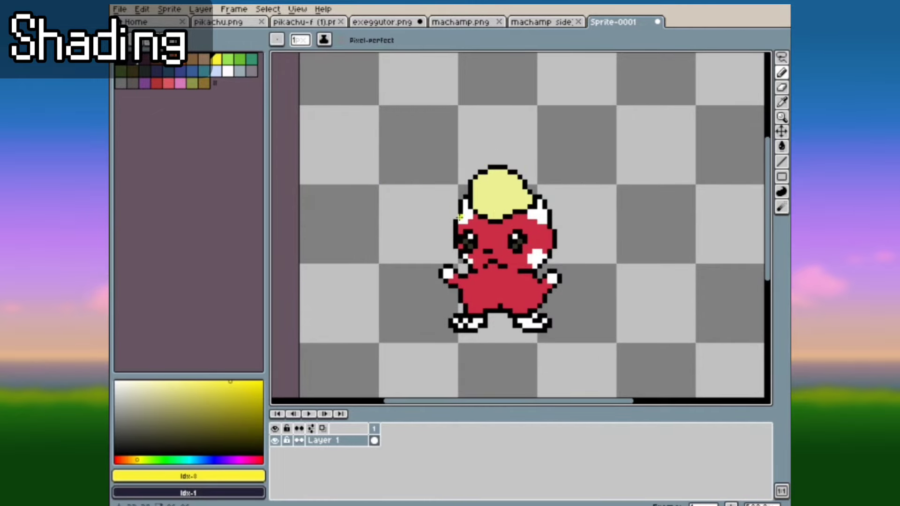
mouse_move(385, 123)
left_mouse_down()
mouse_move(355, 132)
mouse_move(372, 163)
mouse_move(392, 150)
mouse_move(382, 123)
left_mouse_up()
scroll(396, 155, "down", 1)
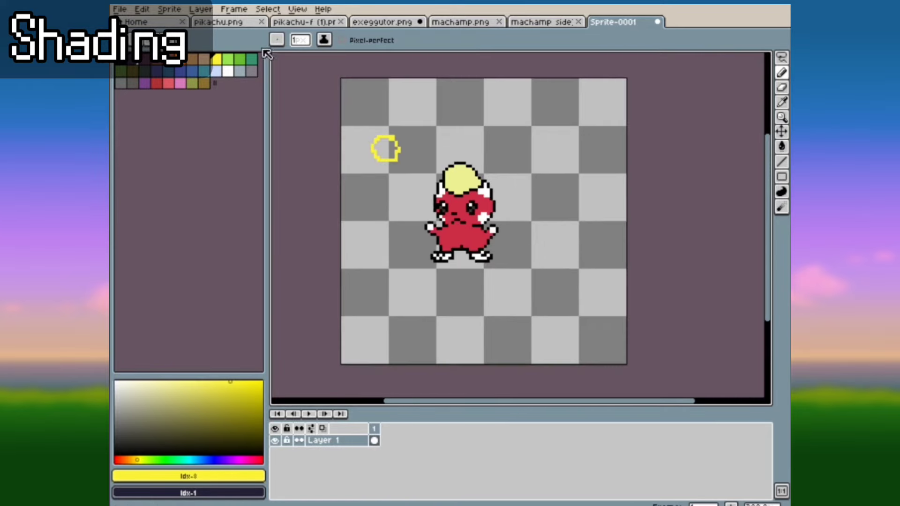
left_click(244, 23)
- Sketch an orange circle above Pikachu with a line to its ear, then undo them
scroll(520, 194, "down", 1)
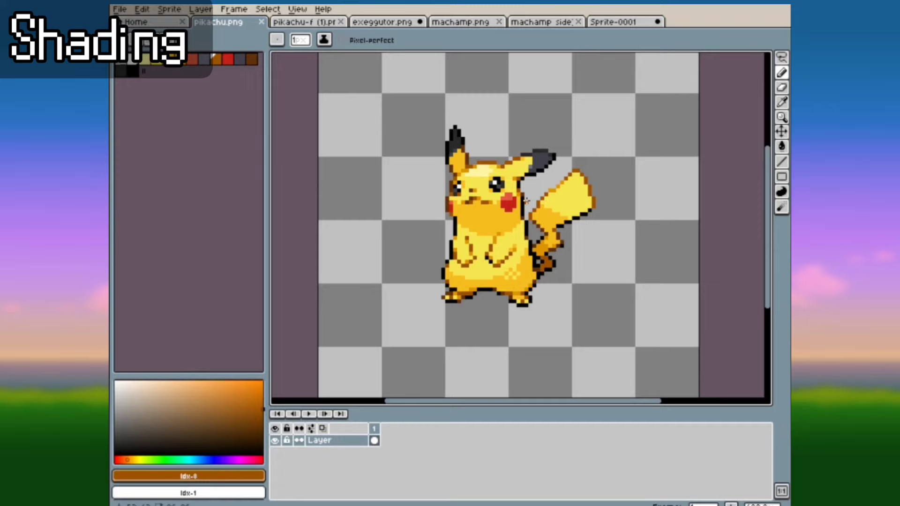
scroll(513, 221, "up", 5)
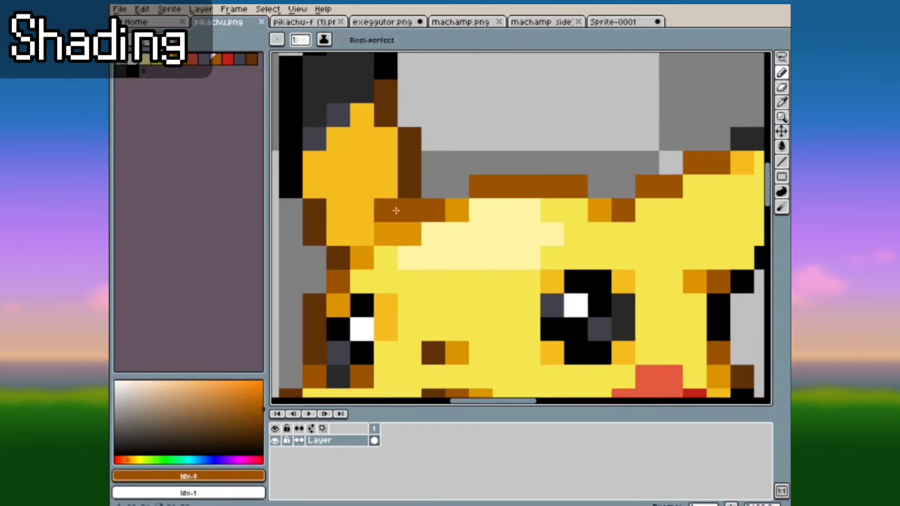
scroll(553, 234, "down", 4)
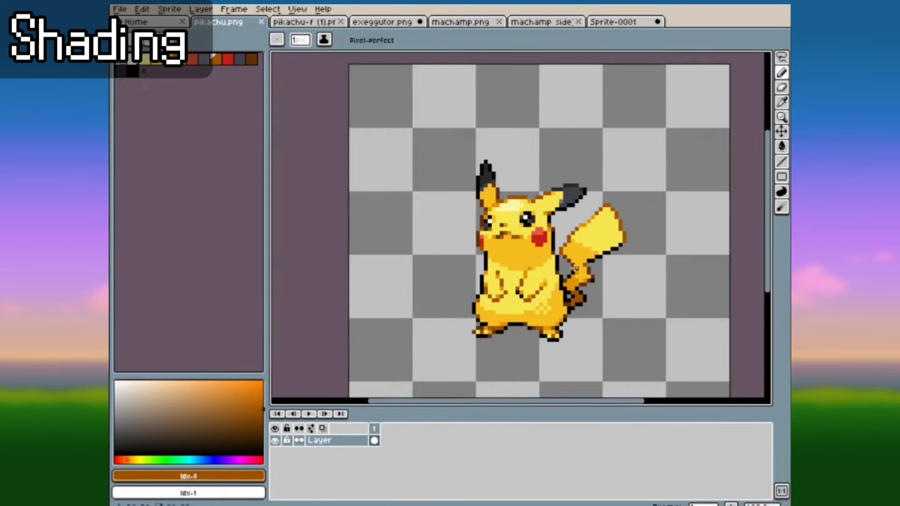
scroll(582, 265, "up", 1)
mouse_move(399, 63)
left_mouse_down()
mouse_move(355, 63)
mouse_move(341, 97)
mouse_move(375, 118)
mouse_move(412, 115)
mouse_move(415, 76)
mouse_move(391, 57)
left_mouse_up()
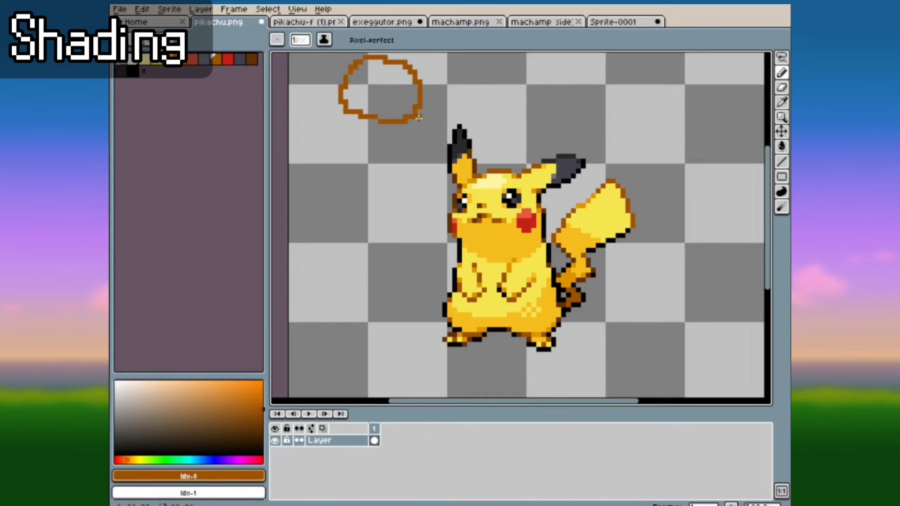
left_click_drag(421, 111, 477, 155)
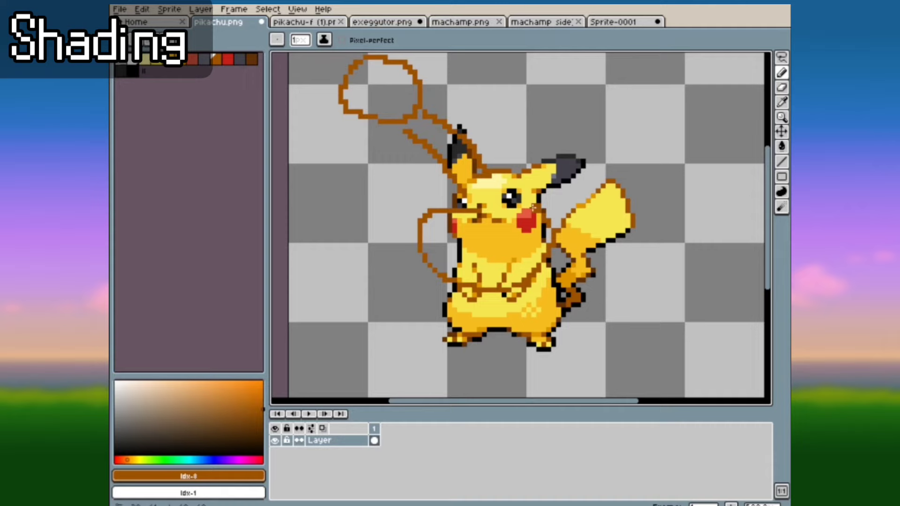
key("ctrl+z")
key("ctrl+z")
key("ctrl+z")
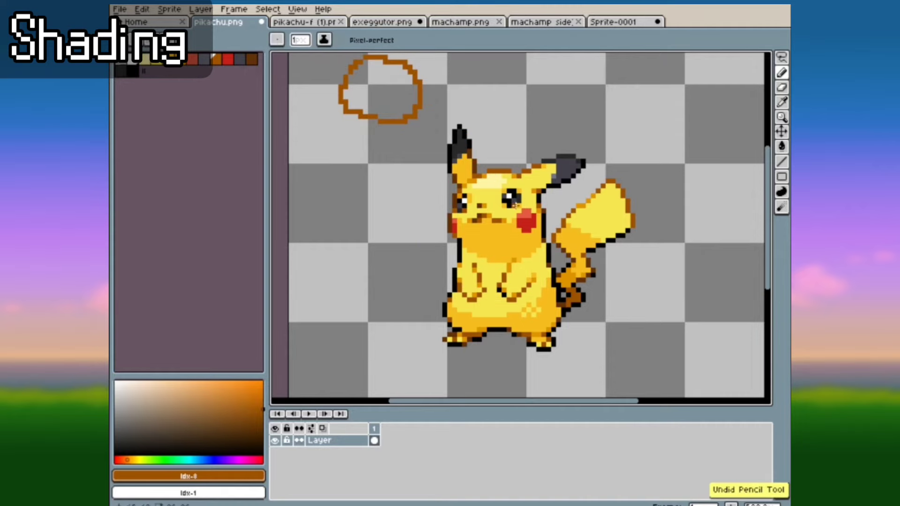
- Mark red shading down Pikachu's tail and under both feet, then undo it
left_click(228, 58)
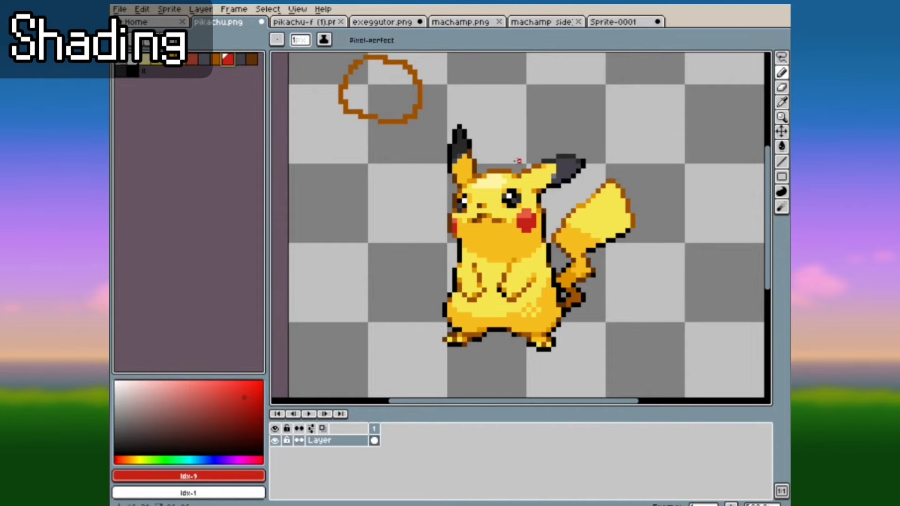
scroll(528, 294, "up", 1)
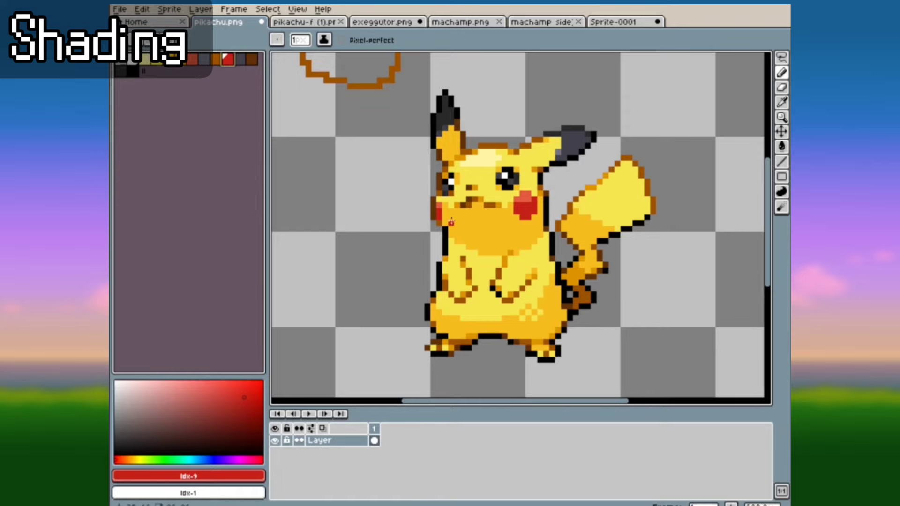
scroll(451, 222, "down", 1)
scroll(608, 227, "up", 2)
scroll(487, 178, "down", 2)
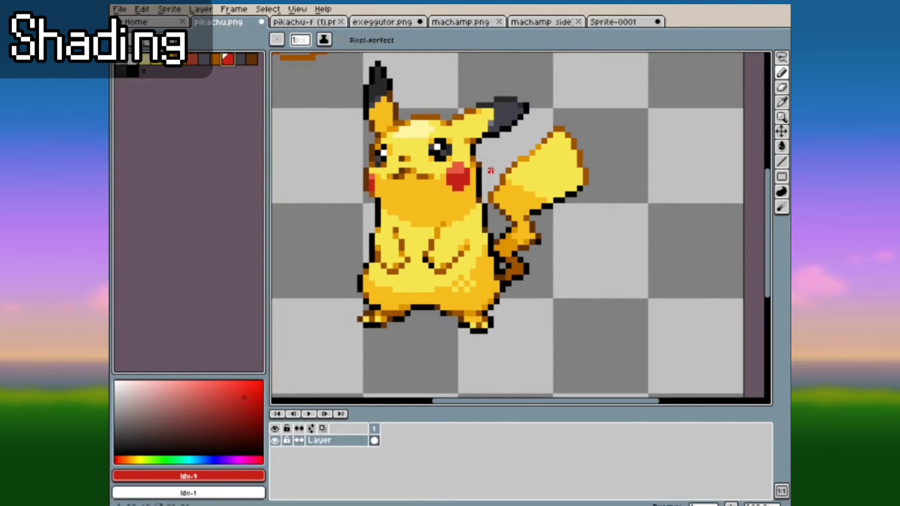
mouse_move(489, 177)
left_mouse_down()
mouse_move(543, 217)
mouse_move(490, 200)
mouse_move(529, 231)
mouse_move(496, 229)
mouse_move(502, 253)
left_mouse_up()
scroll(497, 263, "down", 1)
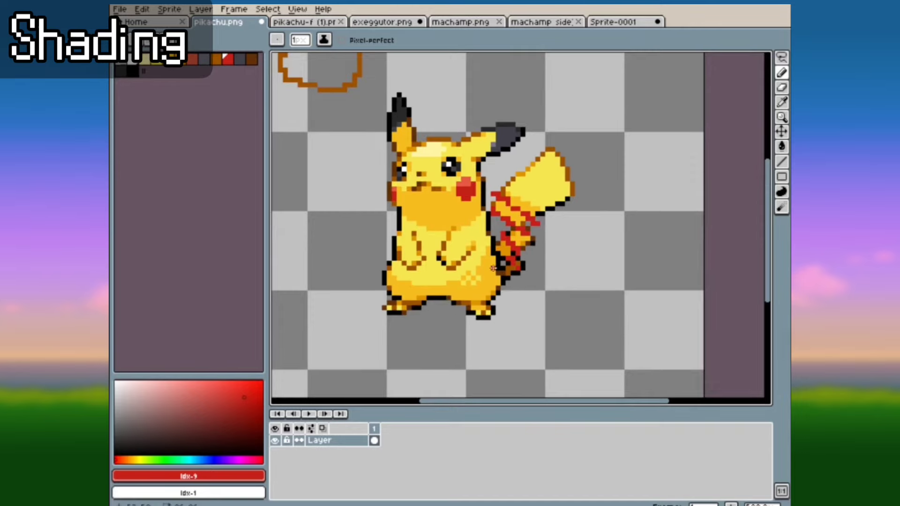
scroll(454, 321, "up", 1)
scroll(459, 324, "up", 2)
left_click_drag(334, 276, 365, 281)
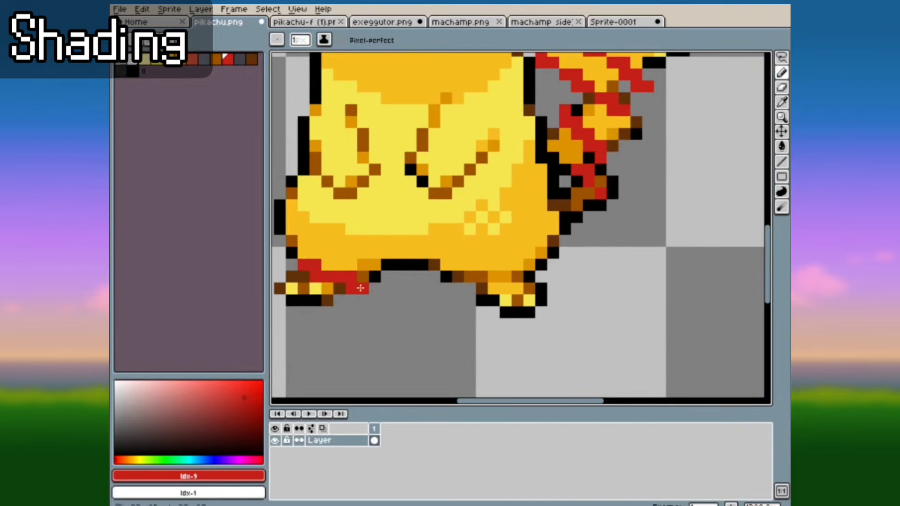
left_click_drag(482, 266, 523, 271)
scroll(495, 300, "down", 3)
key("ctrl+z")
key("ctrl+z")
key("ctrl+z")
key("ctrl+z")
key("ctrl+z")
key("ctrl+z")
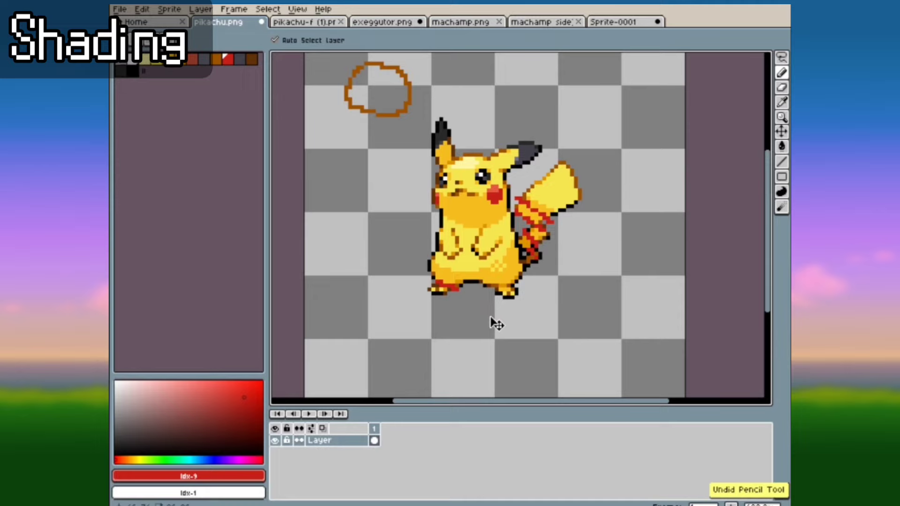
- Outline Pikachu's left foot in red with a line from the ring, then undo them
scroll(459, 313, "up", 2)
scroll(460, 313, "up", 2)
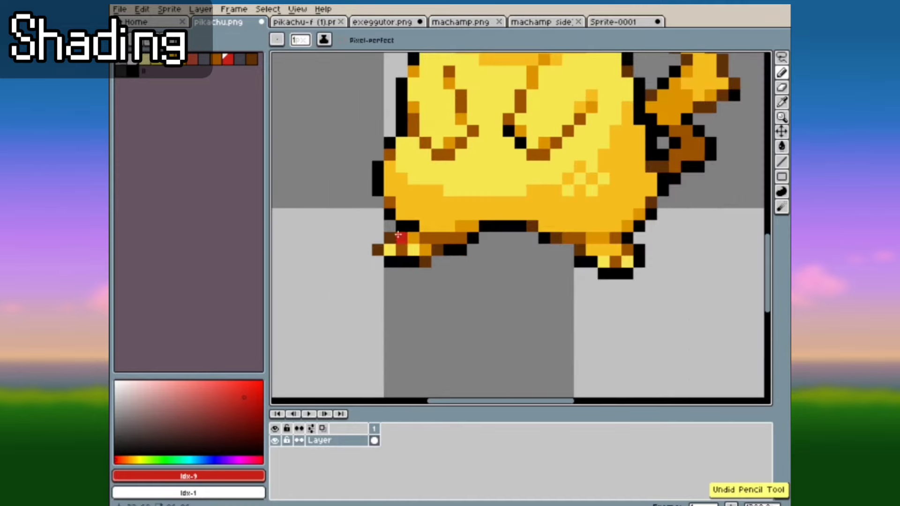
mouse_move(382, 225)
left_mouse_down()
mouse_move(381, 282)
mouse_move(428, 237)
left_mouse_up()
scroll(405, 226, "down", 2)
scroll(405, 226, "down", 1)
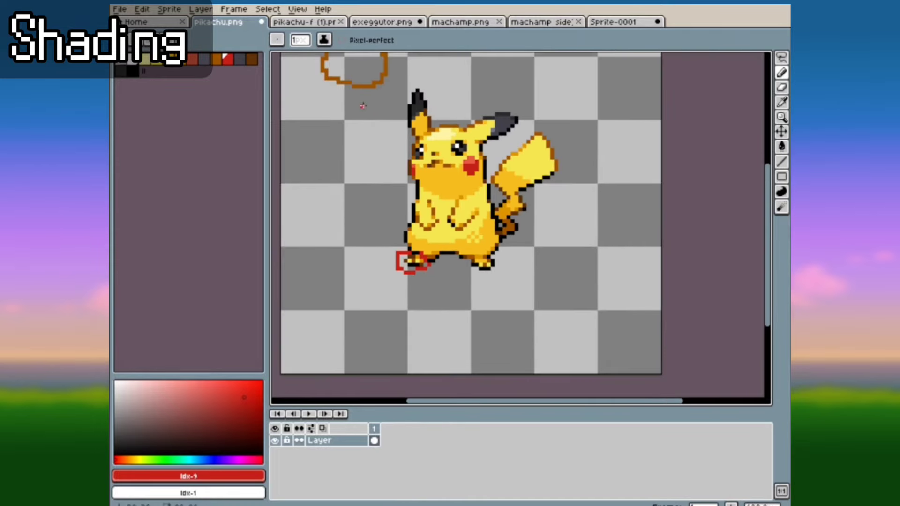
left_click_drag(355, 98, 386, 256)
scroll(453, 282, "down", 1)
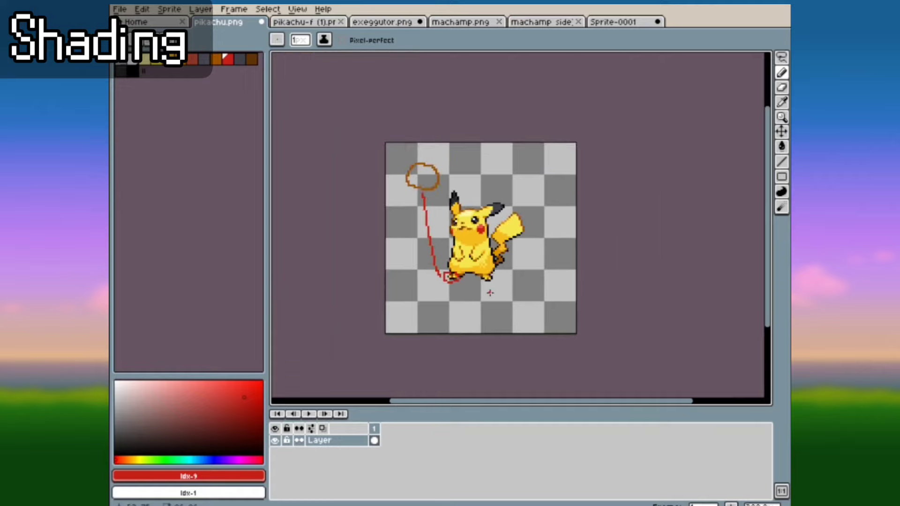
scroll(485, 291, "up", 1)
key("ctrl+z")
key("ctrl+z")
- Choose light yellow as the drawing colour
scroll(423, 283, "up", 1)
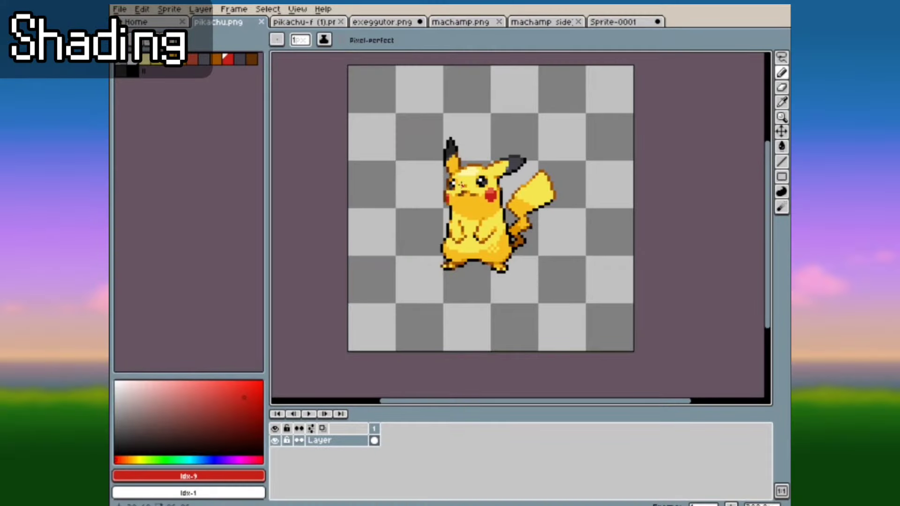
scroll(462, 186, "up", 1)
scroll(426, 175, "up", 3)
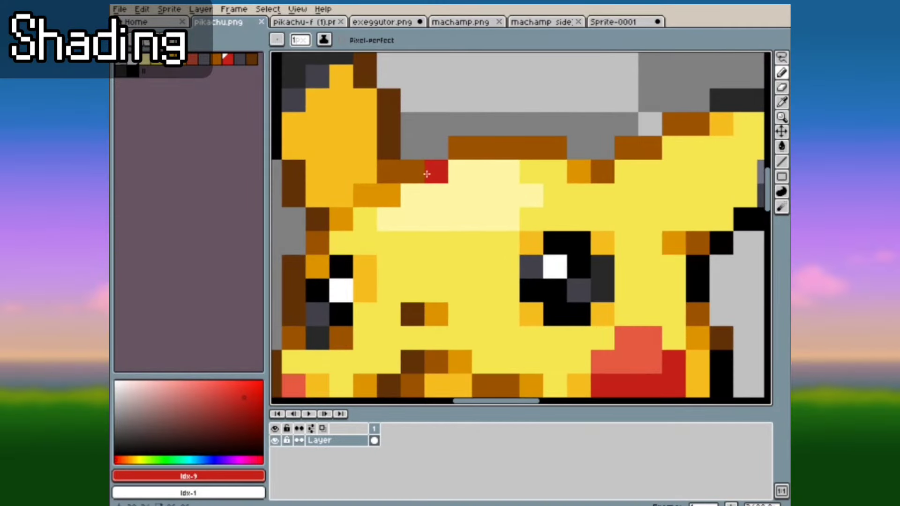
scroll(426, 175, "down", 3)
left_click(148, 65)
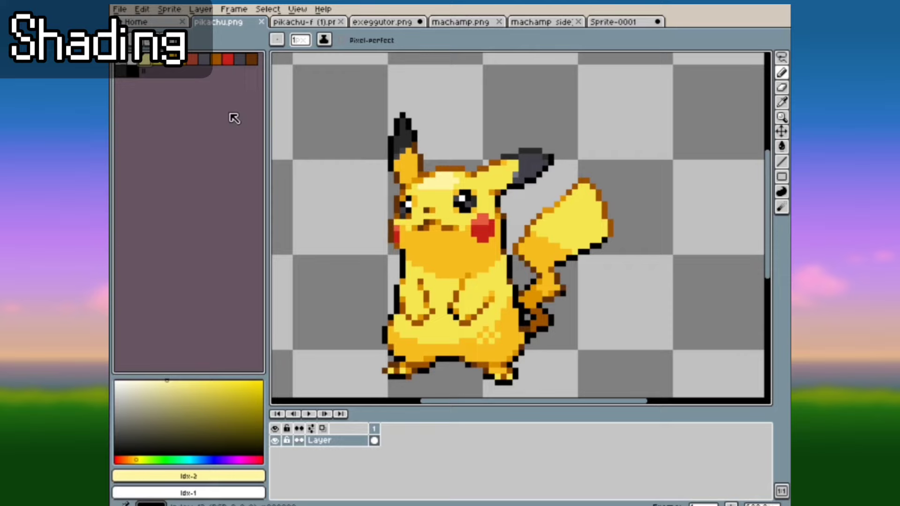
scroll(447, 184, "up", 2)
scroll(448, 184, "down", 3)
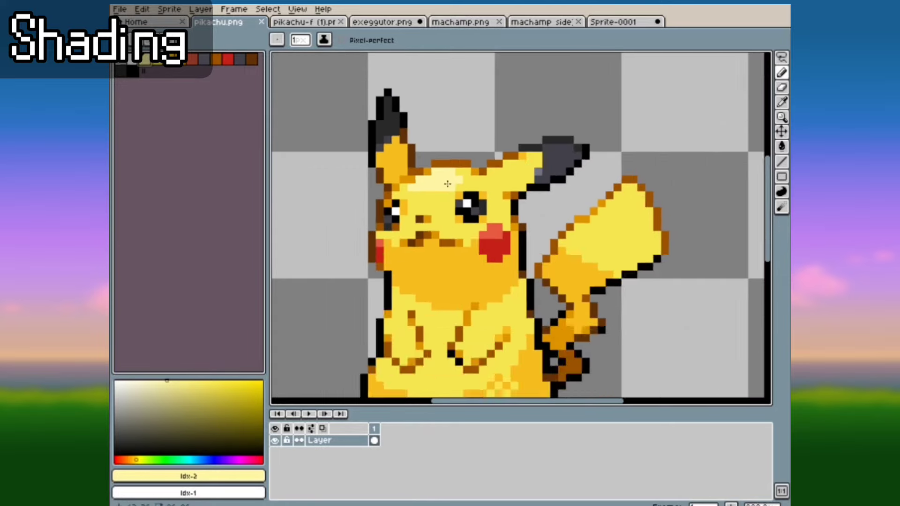
scroll(425, 177, "up", 1)
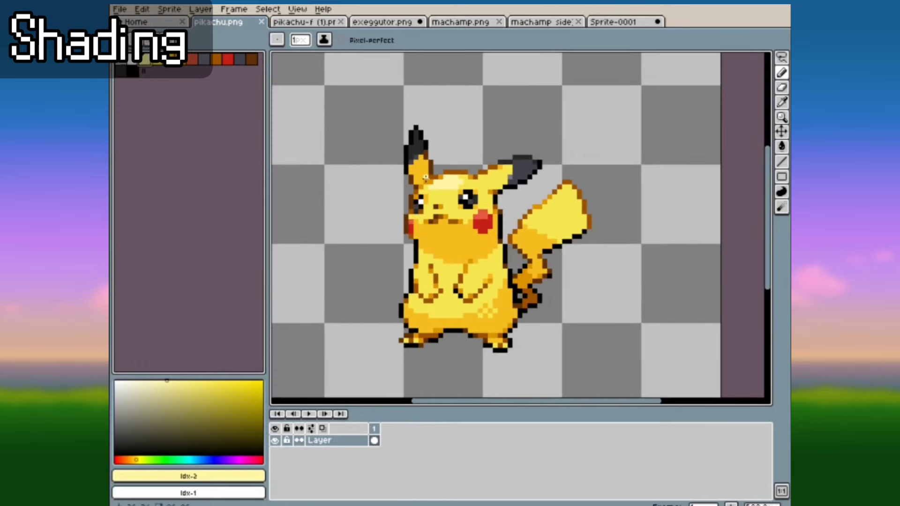
scroll(524, 116, "down", 1)
- Return to Sprite-0001 and eyedrop the creature's body red
left_click(613, 25)
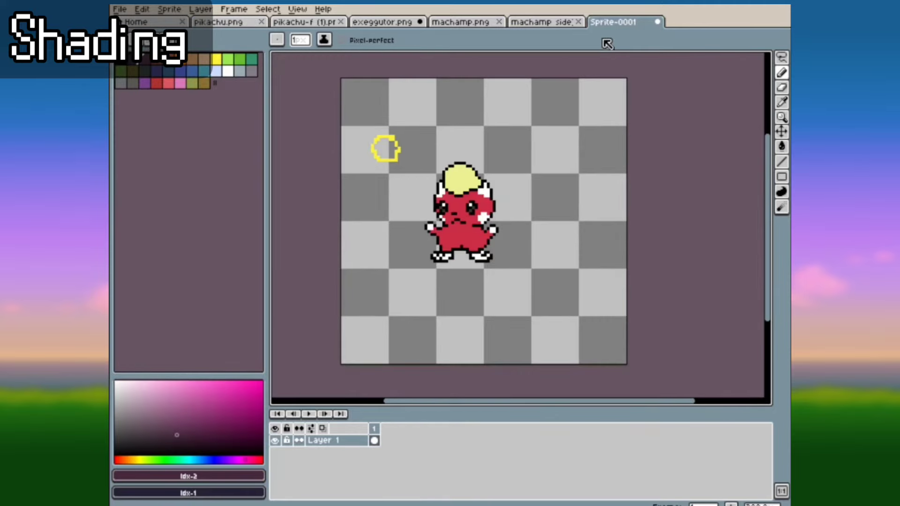
scroll(430, 208, "up", 2)
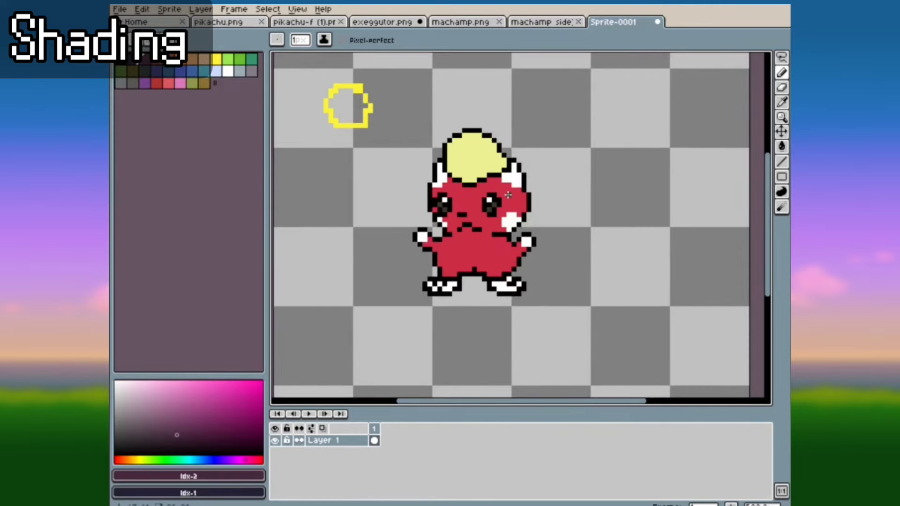
scroll(429, 238, "up", 1)
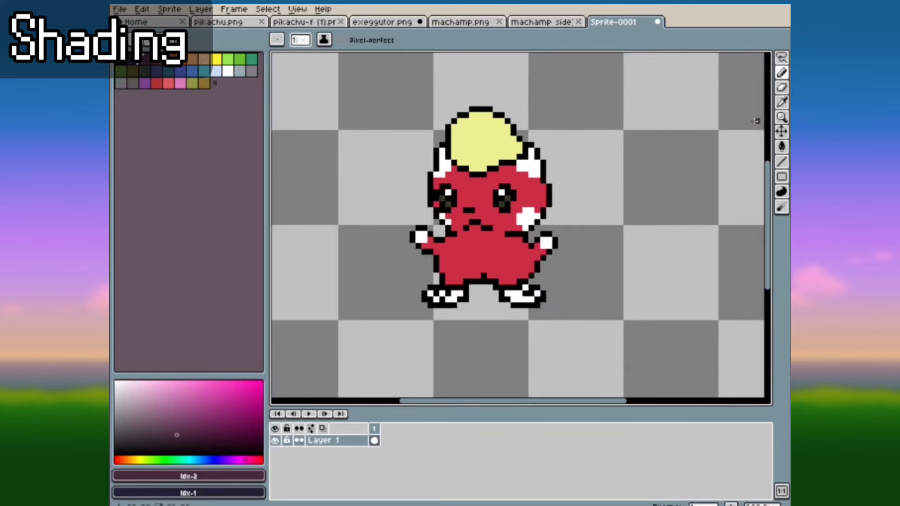
left_click(781, 102)
scroll(492, 217, "up", 1)
left_click(492, 217)
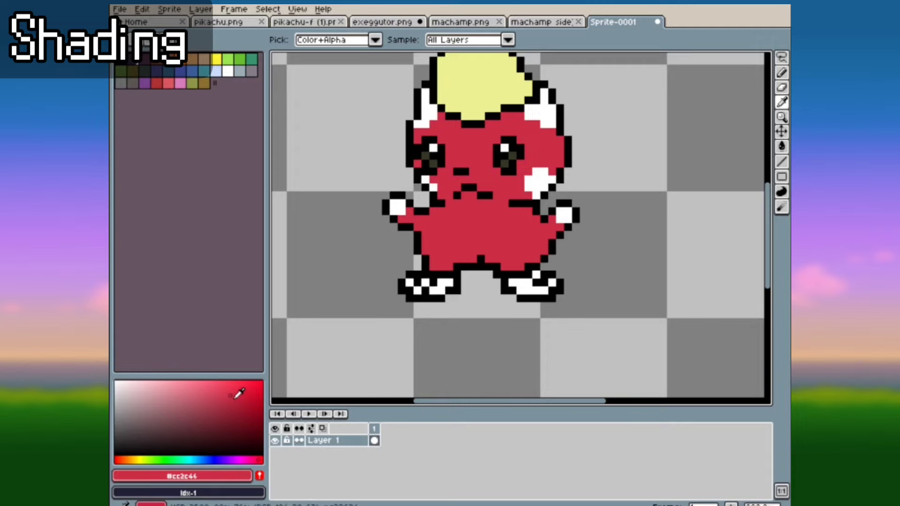
- Shift the sampled red to a more saturated, pinker hue near 333° with the Pencil active
left_click(260, 458)
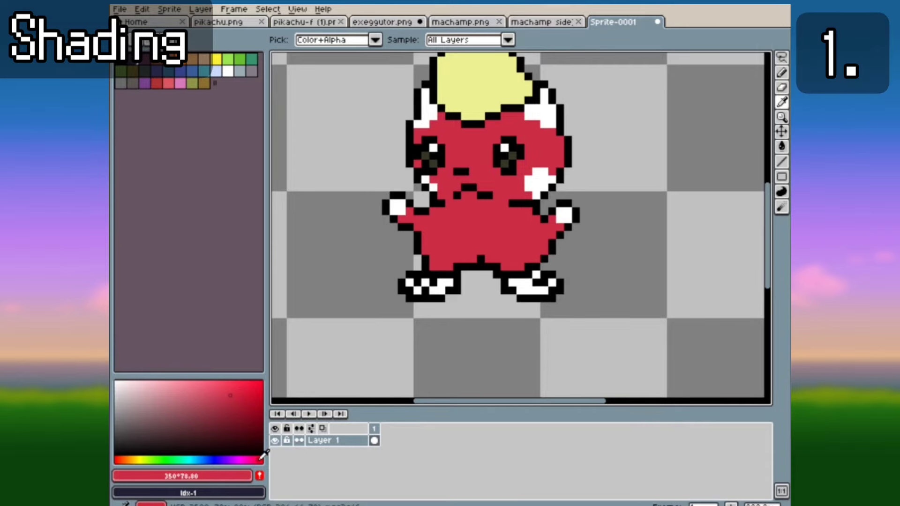
left_click(236, 400)
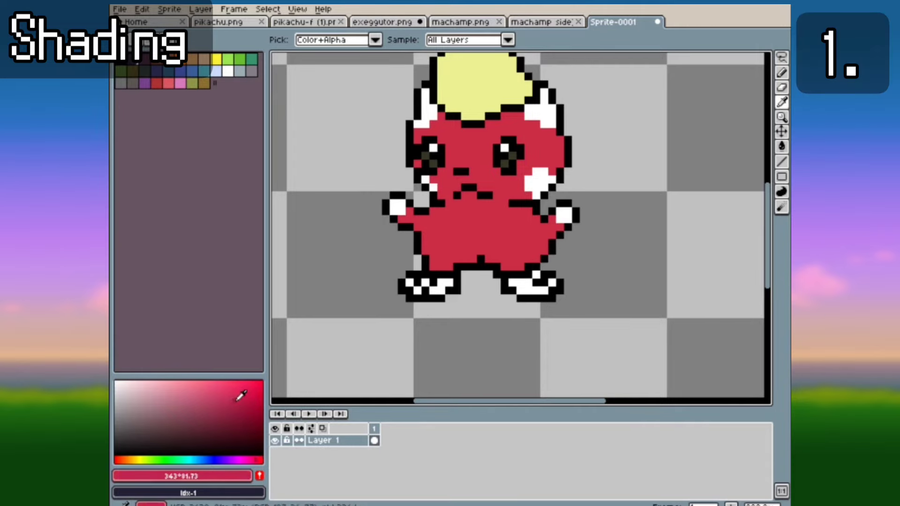
left_click(781, 72)
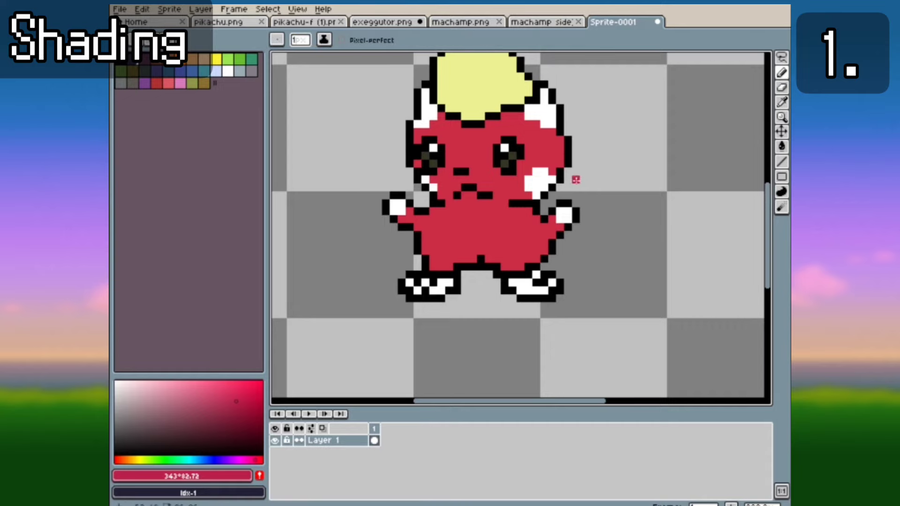
left_click(254, 458)
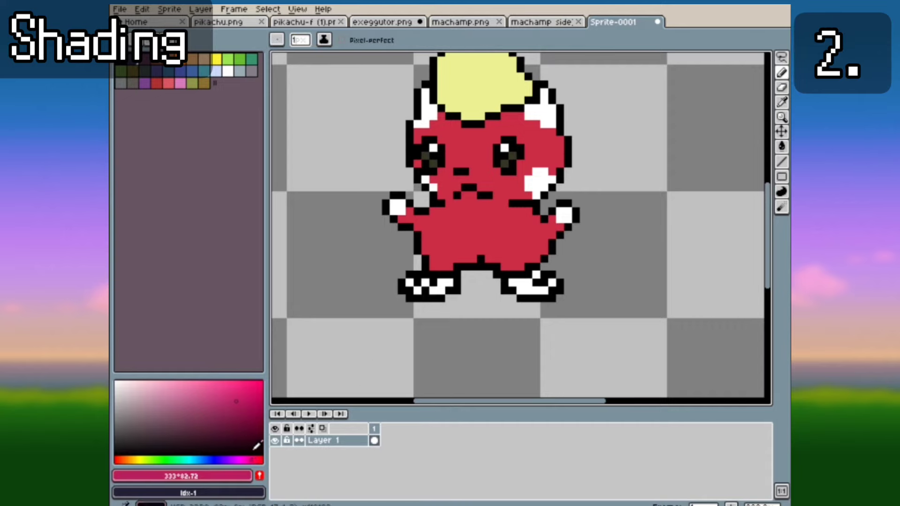
- Deepen the shading colour's saturation and paint dark magenta shading below the mouth
left_click(246, 409)
mouse_move(786, 74)
scroll(510, 249, "up", 2)
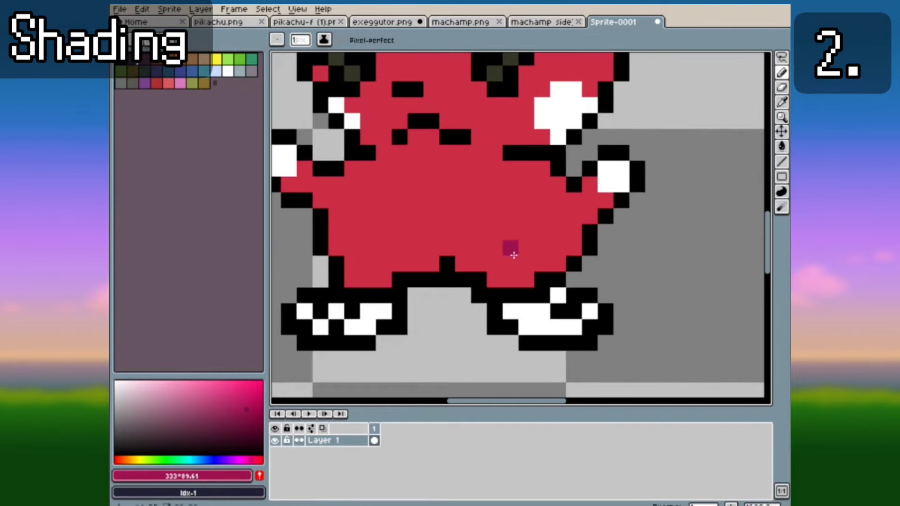
scroll(468, 261, "down", 3)
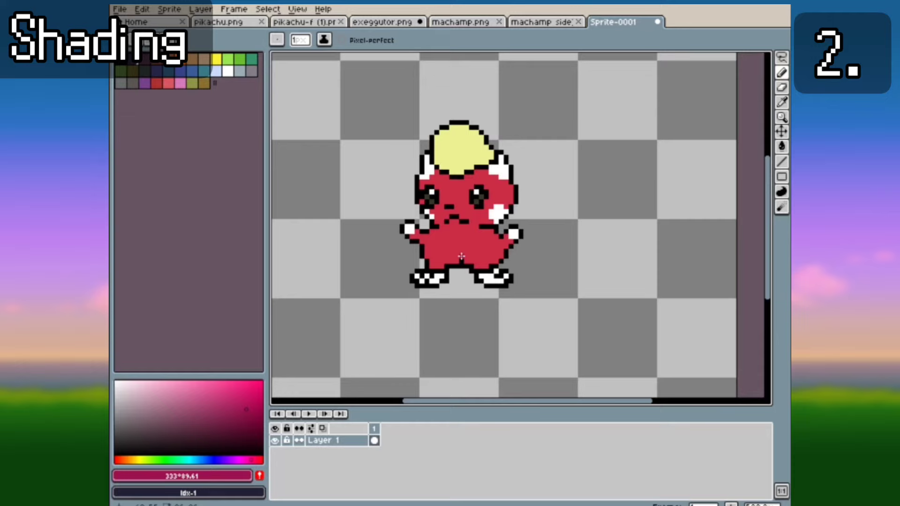
scroll(459, 211, "up", 2)
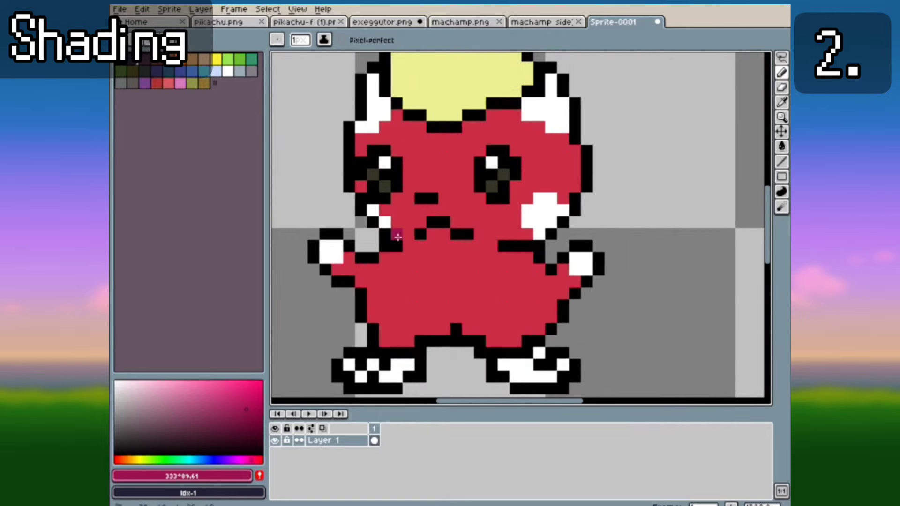
mouse_move(436, 245)
left_mouse_down()
mouse_move(445, 236)
mouse_move(492, 246)
mouse_move(527, 235)
left_mouse_up()
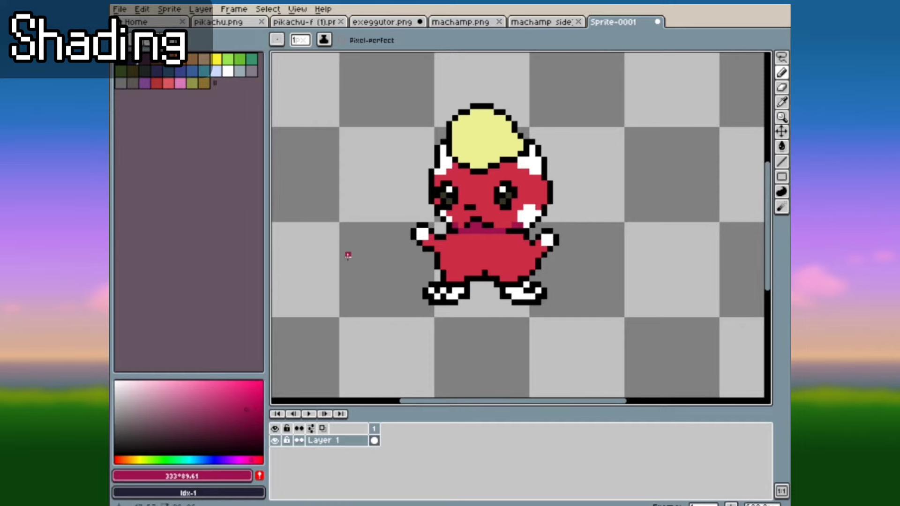
- Extend the dark magenta shading along the mouth row and down the right cheek edge
scroll(468, 224, "up", 3)
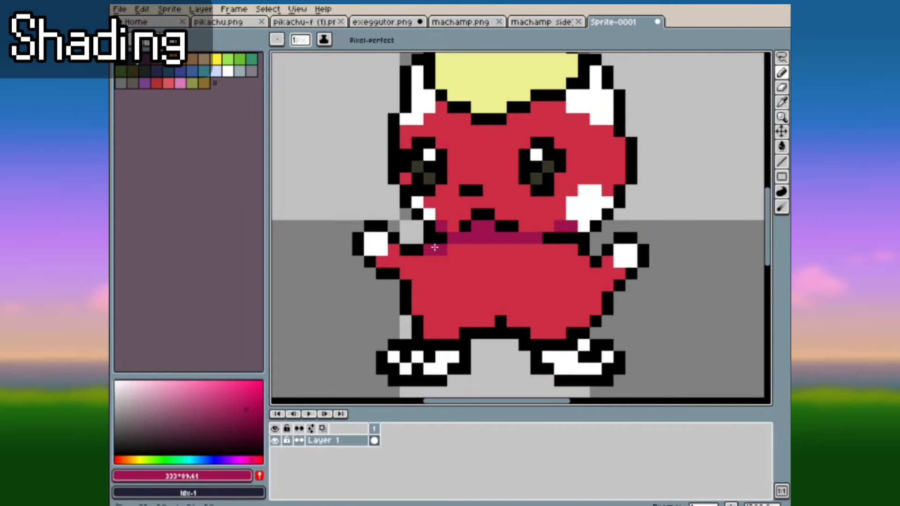
left_click_drag(520, 249, 568, 256)
scroll(495, 265, "down", 3)
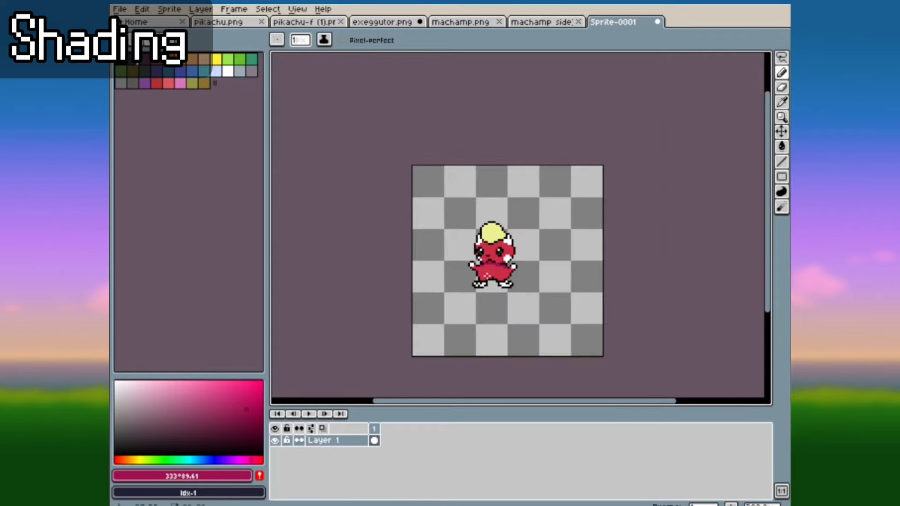
scroll(495, 267, "up", 1)
scroll(497, 267, "up", 3)
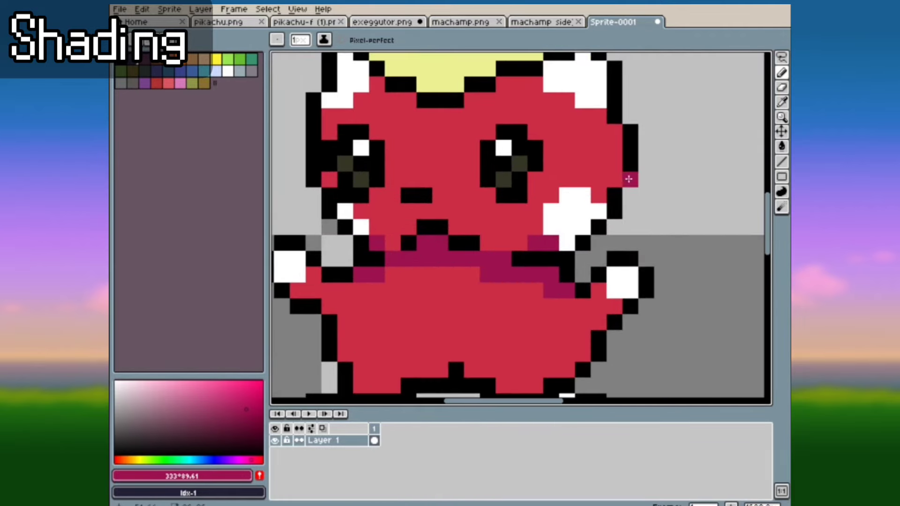
left_click_drag(614, 165, 597, 193)
scroll(510, 251, "down", 3)
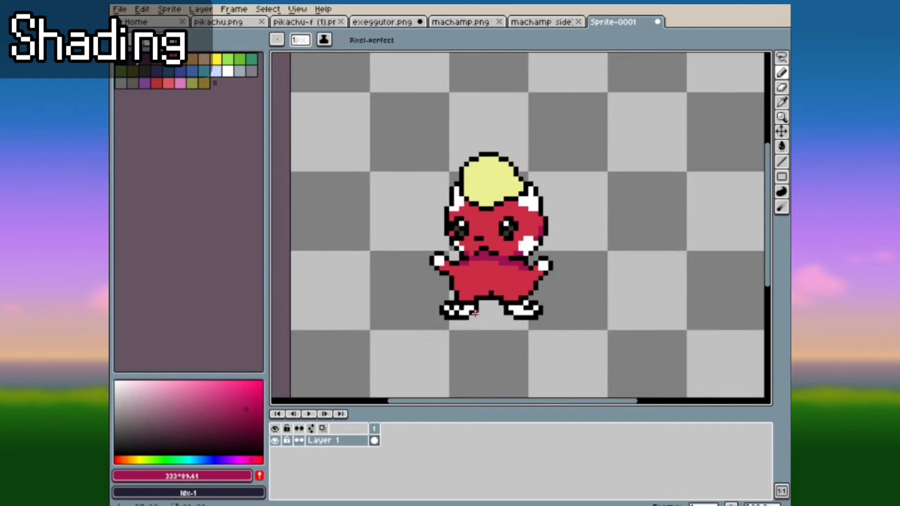
scroll(464, 322, "up", 1)
scroll(465, 323, "up", 1)
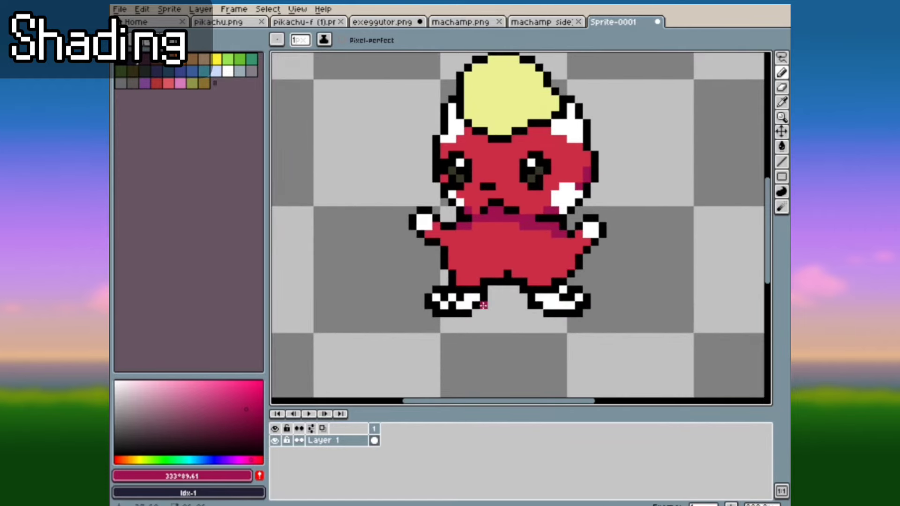
scroll(444, 281, "down", 1)
scroll(478, 298, "up", 1)
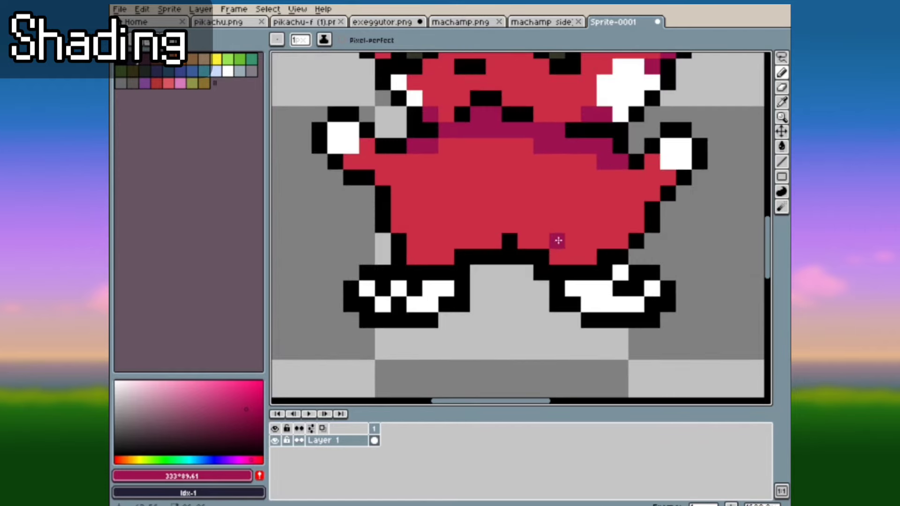
- Dot dark shading pixels across the lower belly and up its right edge
left_click(557, 240)
left_click(542, 225)
left_click(573, 225)
left_click(573, 256)
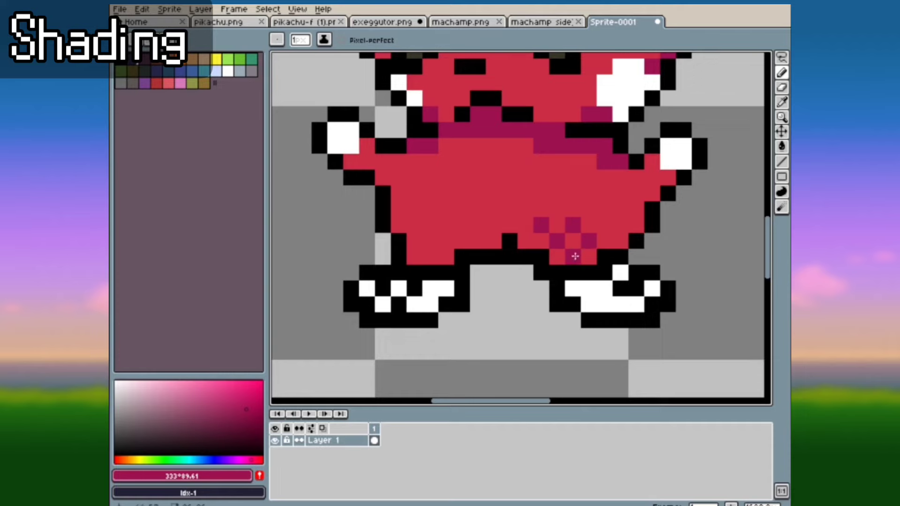
left_click(604, 240)
left_click(620, 240)
left_click(620, 225)
left_click(636, 225)
left_click(636, 207)
left_click(635, 192)
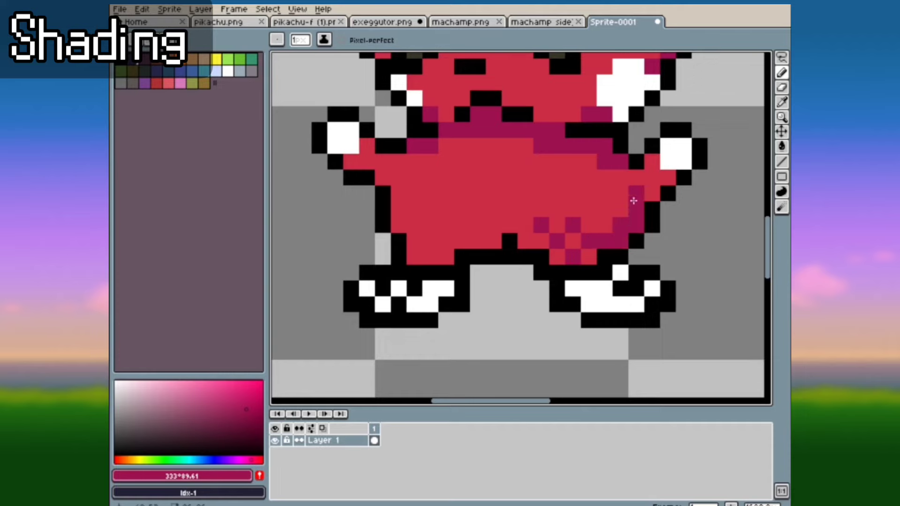
left_click(635, 177)
left_click(620, 177)
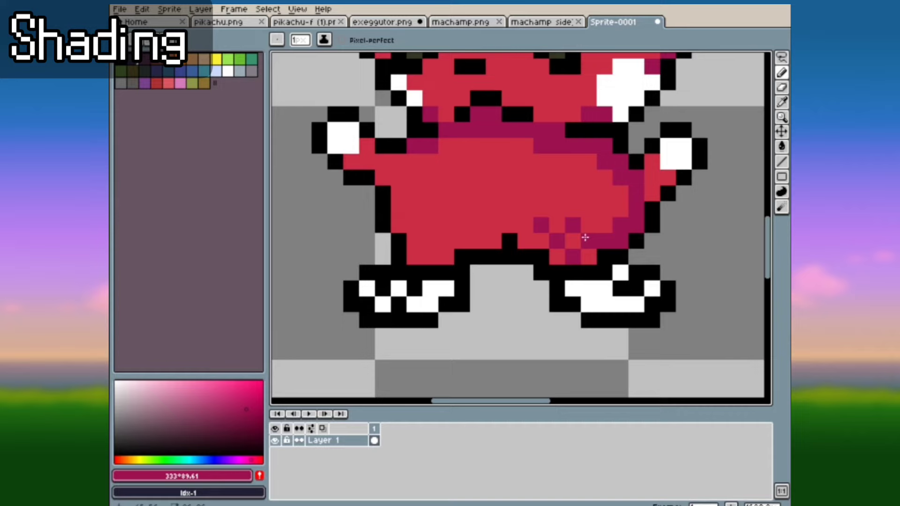
- Add checkered dither pixels across the belly's lower right to soften the shading
left_click(525, 241)
left_click(541, 258)
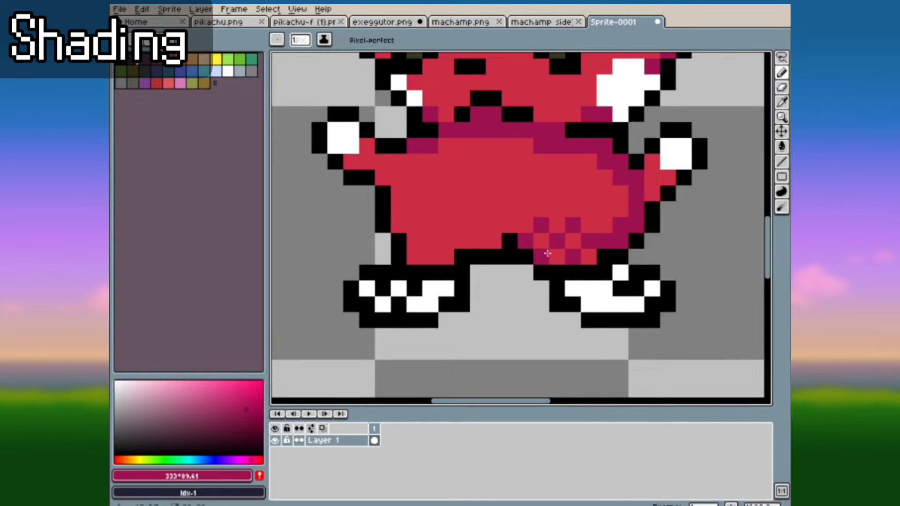
left_click(556, 258)
left_click(589, 258)
left_click(605, 225)
left_click(588, 209)
left_click(620, 210)
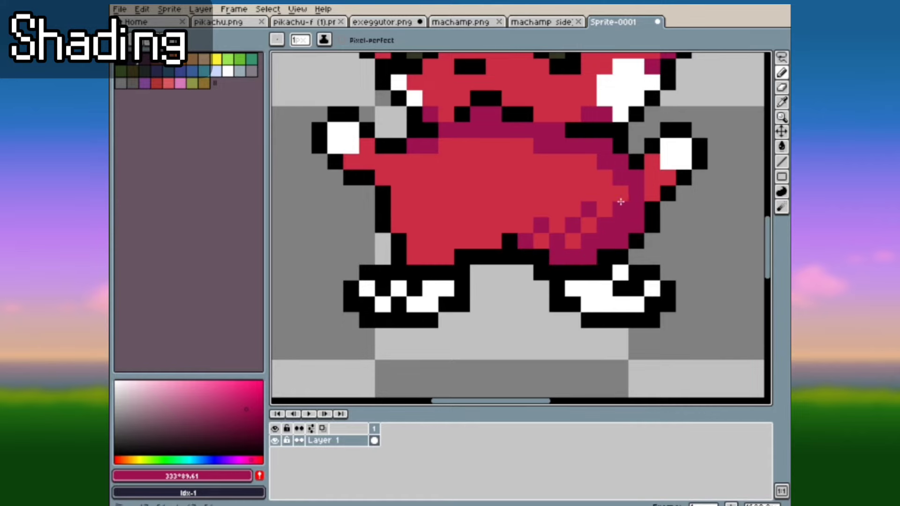
left_click(620, 194)
scroll(546, 268, "down", 5)
scroll(540, 277, "up", 1)
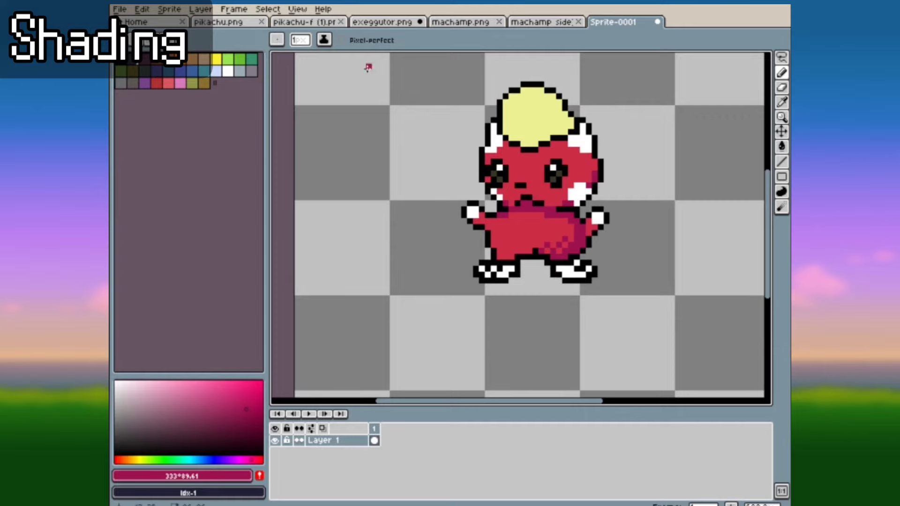
- Look over the other Pikachu reference's shading, then bring up pikachu.png
left_click(334, 26)
scroll(483, 340, "up", 3)
scroll(483, 340, "up", 1)
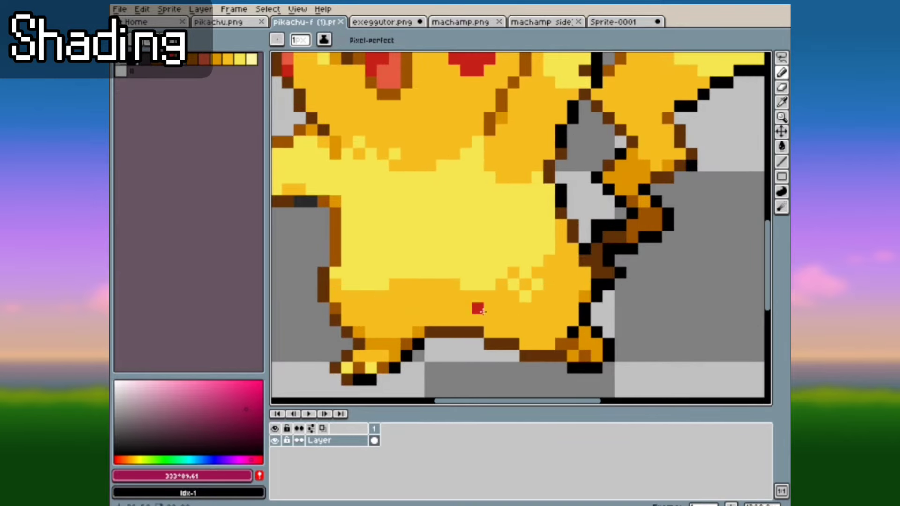
scroll(526, 311, "down", 3)
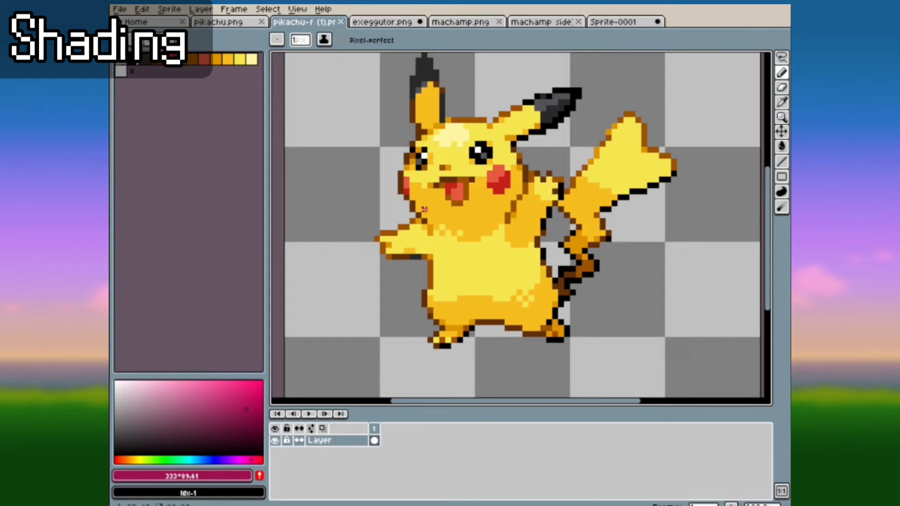
left_click(234, 25)
scroll(477, 306, "up", 1)
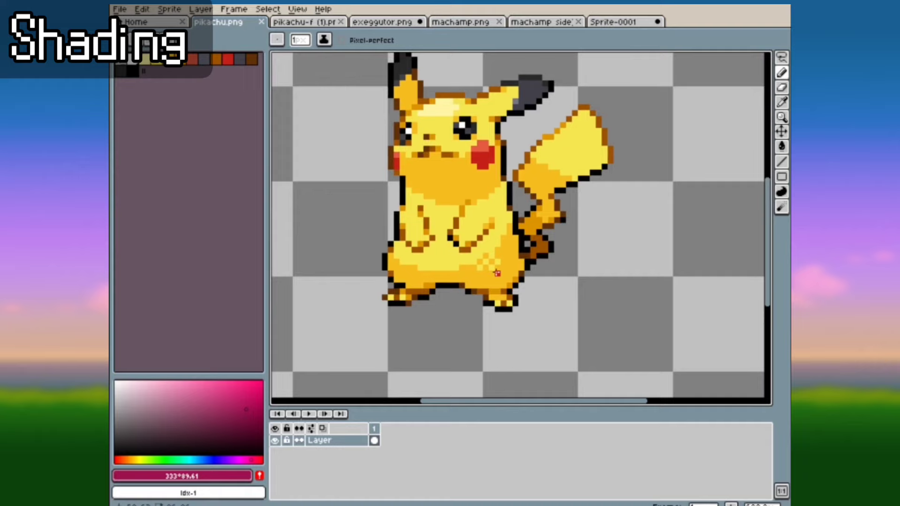
scroll(449, 285, "down", 2)
scroll(449, 285, "up", 2)
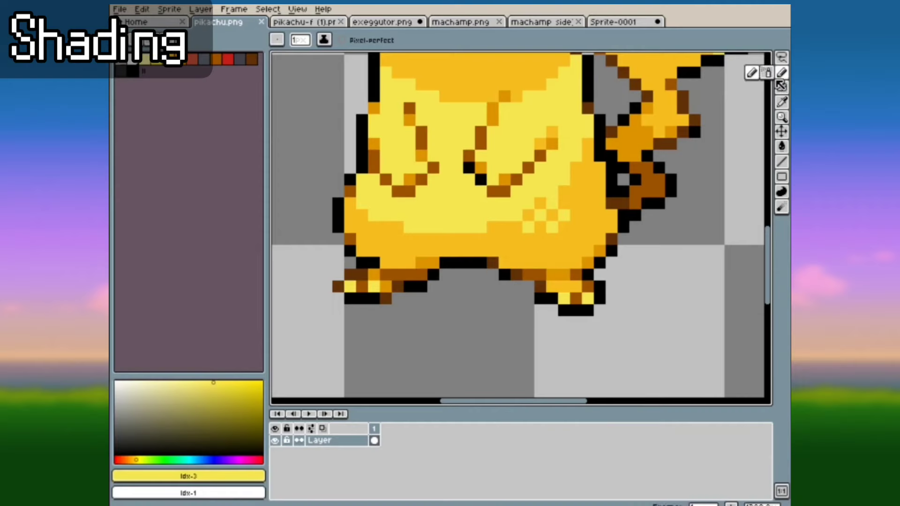
scroll(459, 190, "down", 2)
scroll(458, 190, "up", 2)
- Dot a checkered pattern of light-yellow pixels across Pikachu's belly
left_click(443, 254)
left_click(428, 239)
left_click(483, 239)
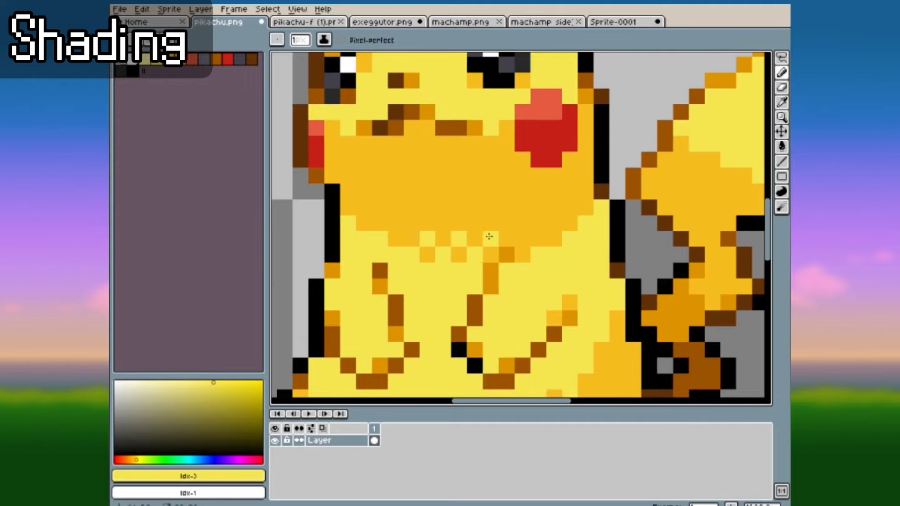
left_click(475, 223)
left_click(459, 223)
left_click(443, 224)
left_click(412, 223)
left_click(428, 208)
left_click(459, 207)
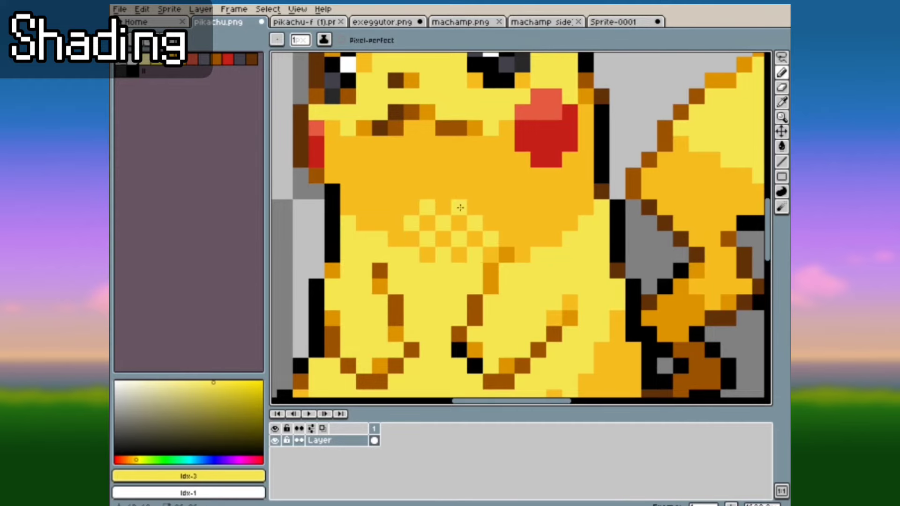
left_click(490, 207)
left_click(506, 224)
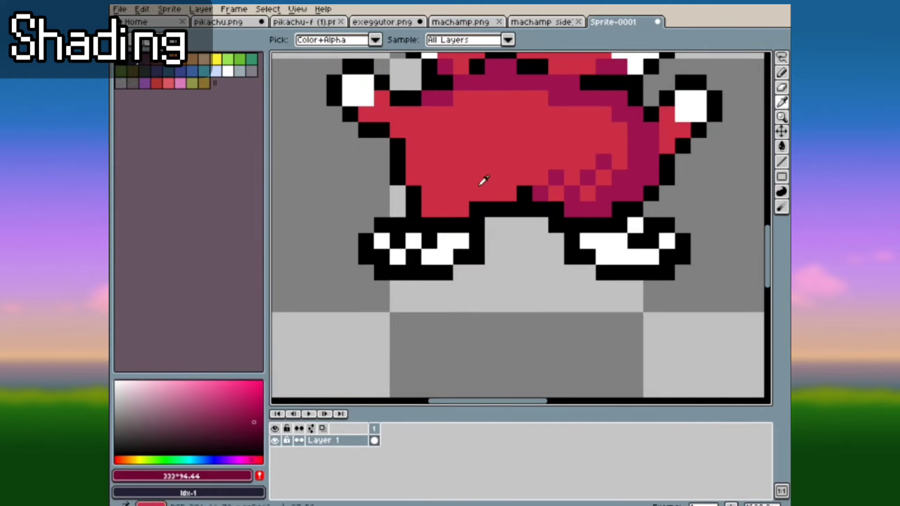
- Sample the dark magenta shade from the body and return to the Pencil
scroll(525, 217, "down", 3)
scroll(541, 150, "up", 1)
scroll(565, 296, "up", 1)
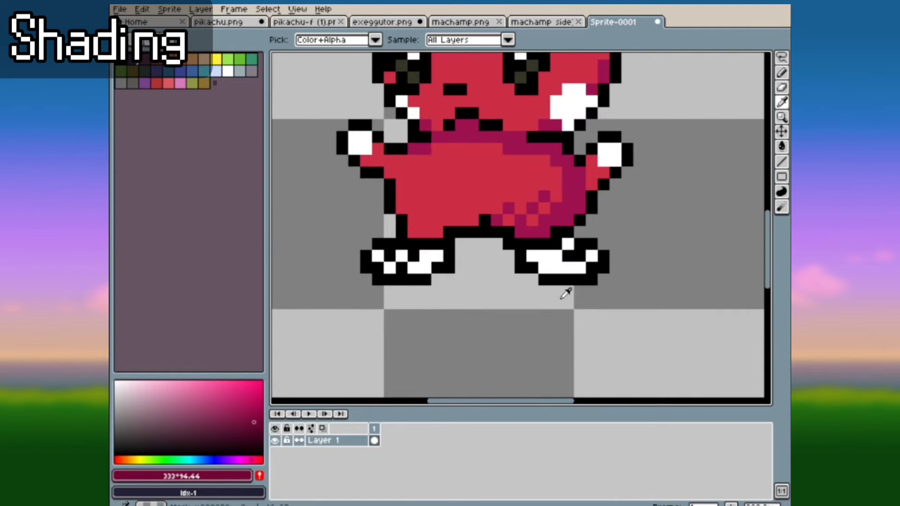
left_click(567, 221)
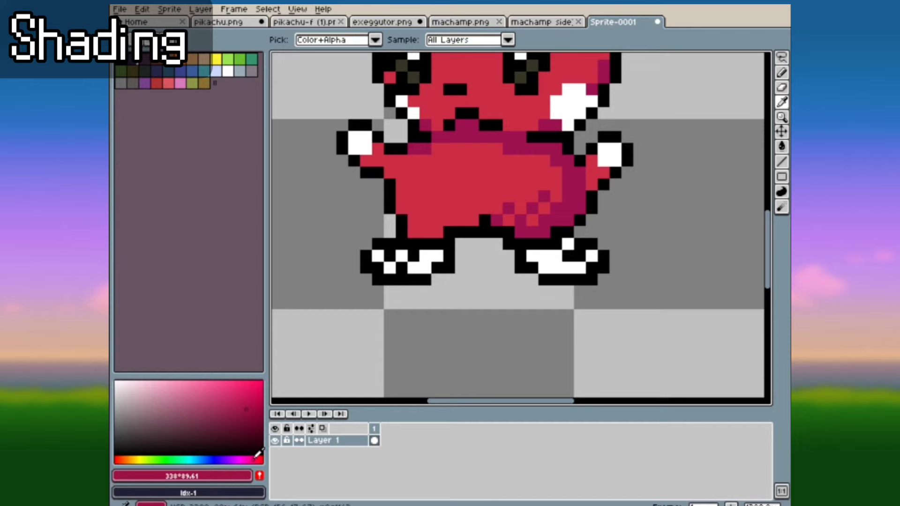
left_click(782, 73)
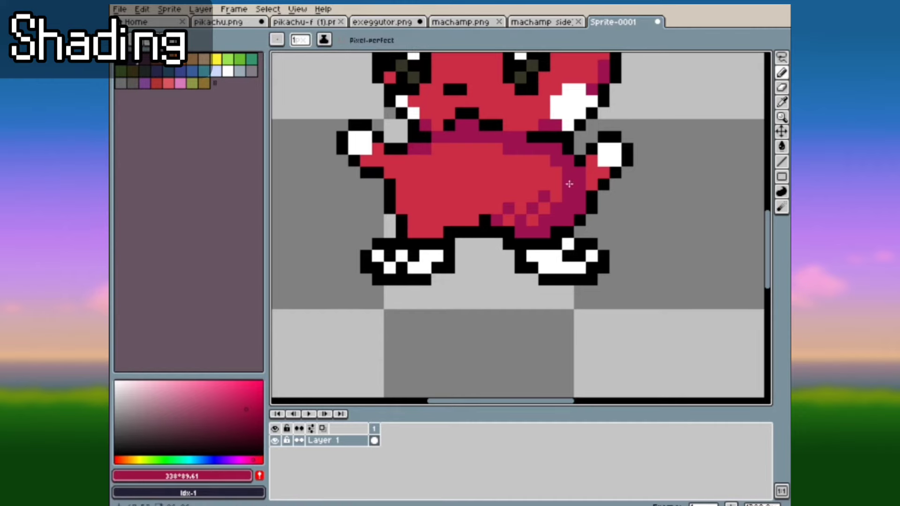
scroll(526, 202, "up", 3)
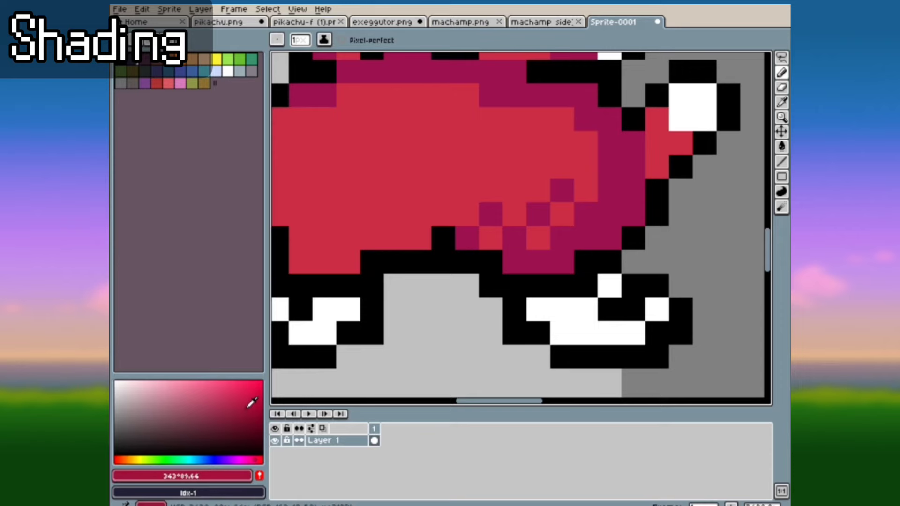
mouse_move(781, 73)
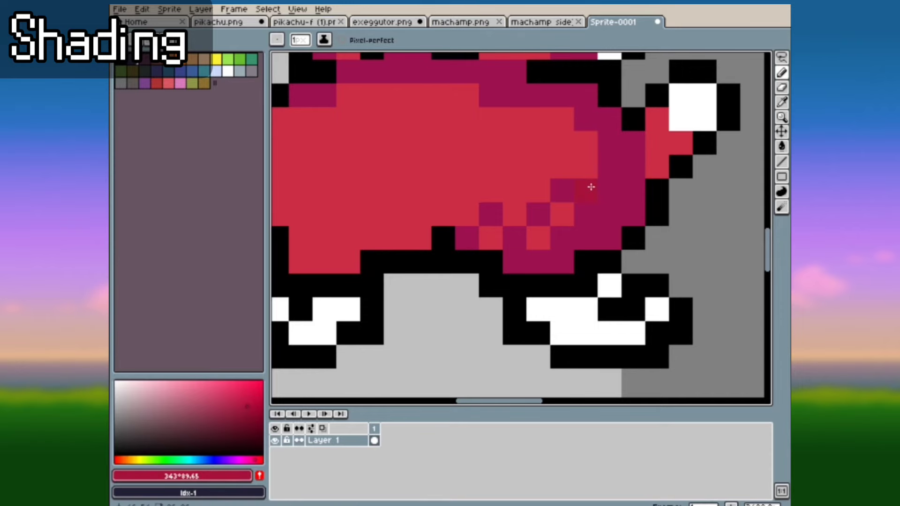
- Add three darker shading pixels across the lower belly
scroll(491, 211, "down", 2)
scroll(490, 211, "up", 2)
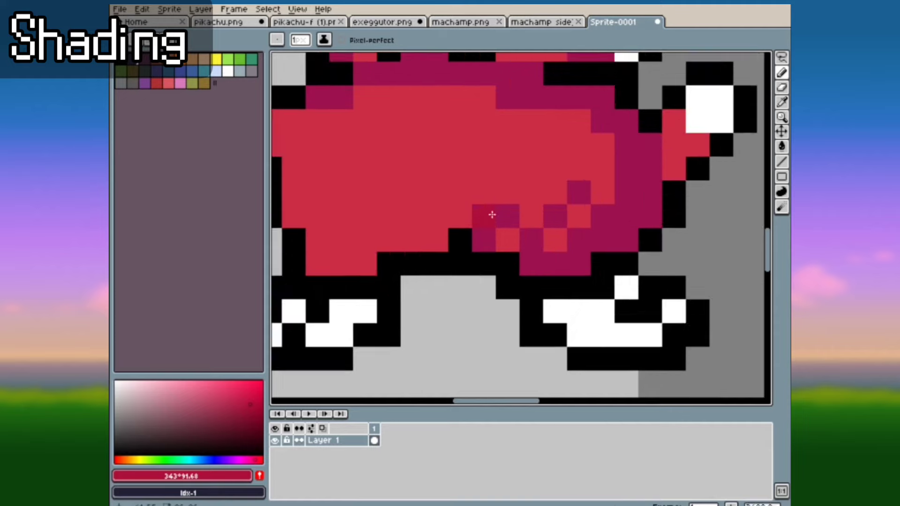
scroll(488, 206, "down", 2)
scroll(481, 175, "up", 1)
left_click(481, 176)
left_click(546, 197)
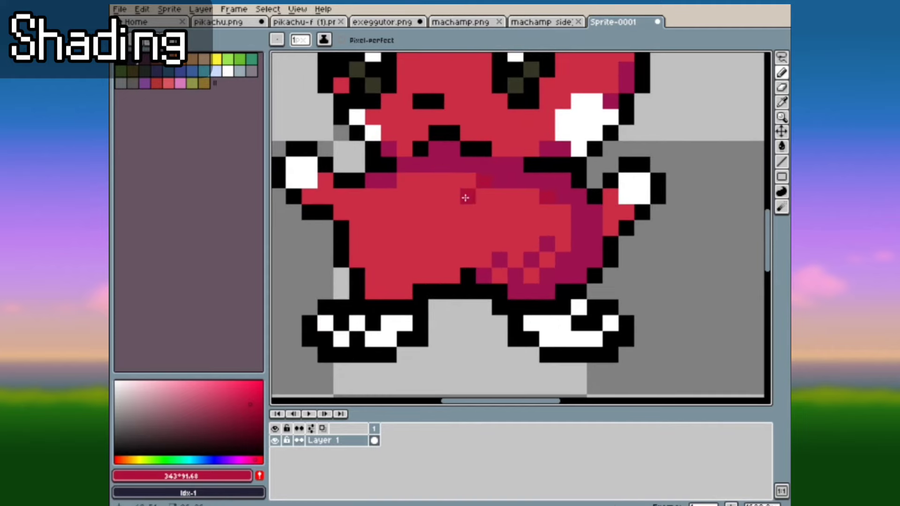
left_click(405, 181)
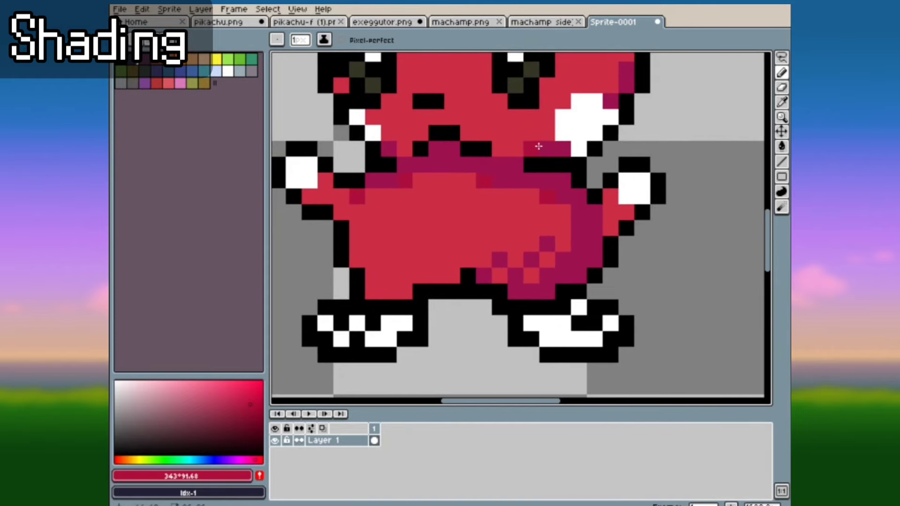
scroll(482, 209, "down", 2)
scroll(461, 233, "down", 2)
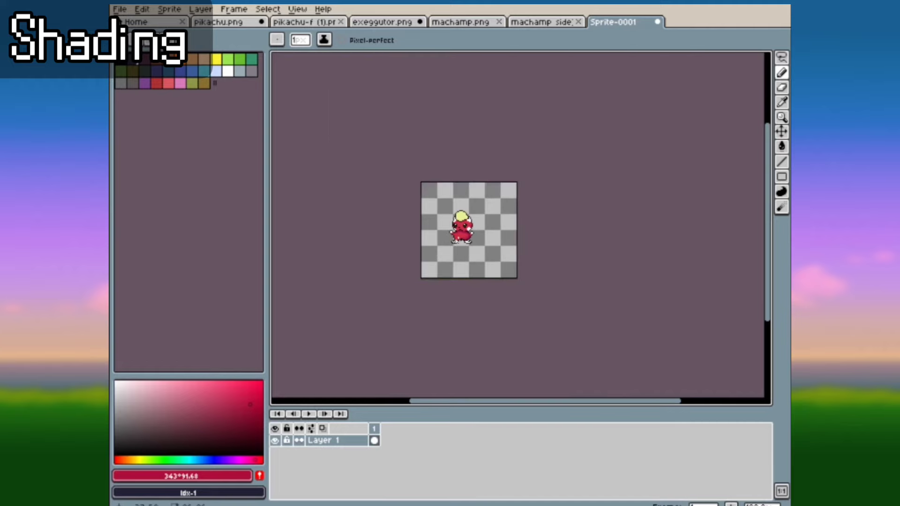
scroll(467, 232, "up", 5)
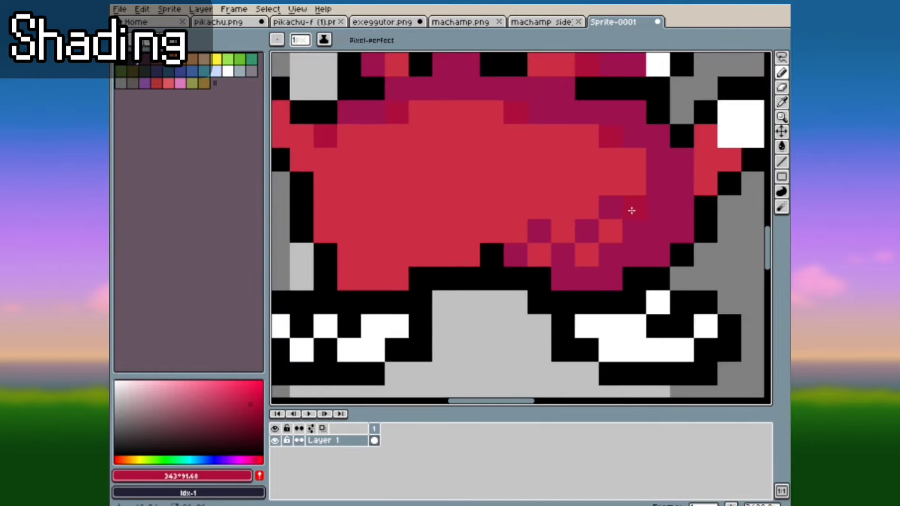
scroll(701, 184, "down", 5)
scroll(538, 237, "up", 5)
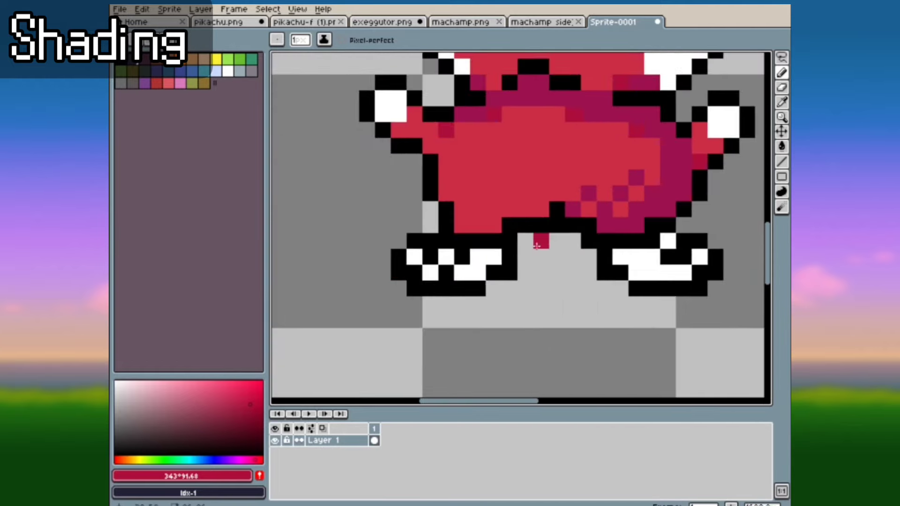
scroll(522, 246, "down", 5)
scroll(538, 210, "up", 4)
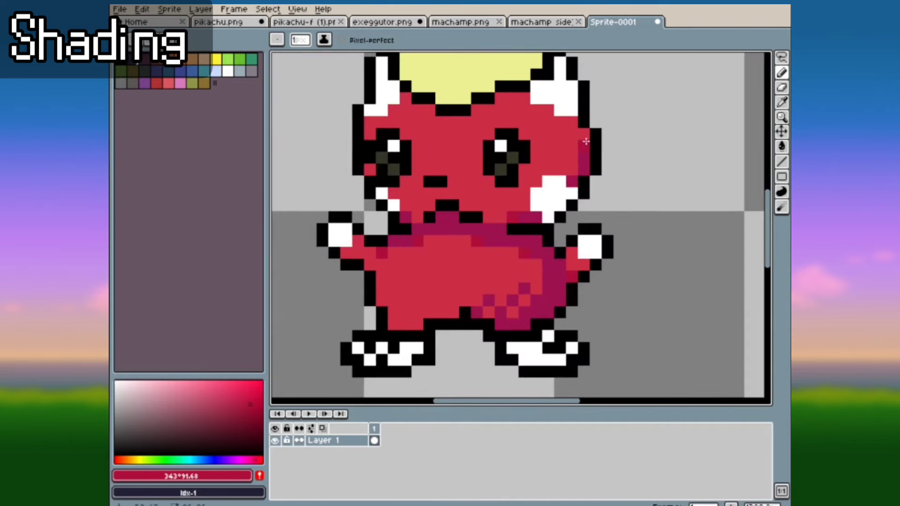
- Sample the dark crimson and place a darker pixel near the belly's bottom-right
left_click(254, 403)
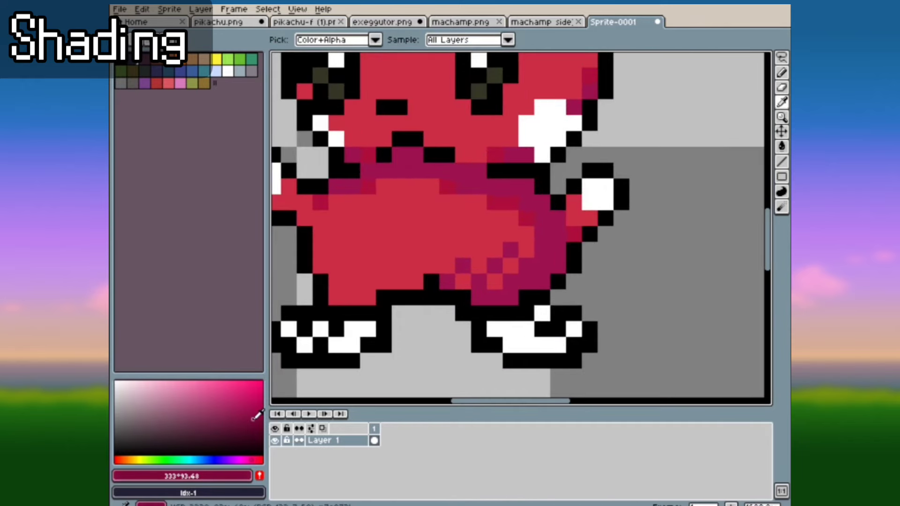
left_click(781, 73)
left_click(537, 285)
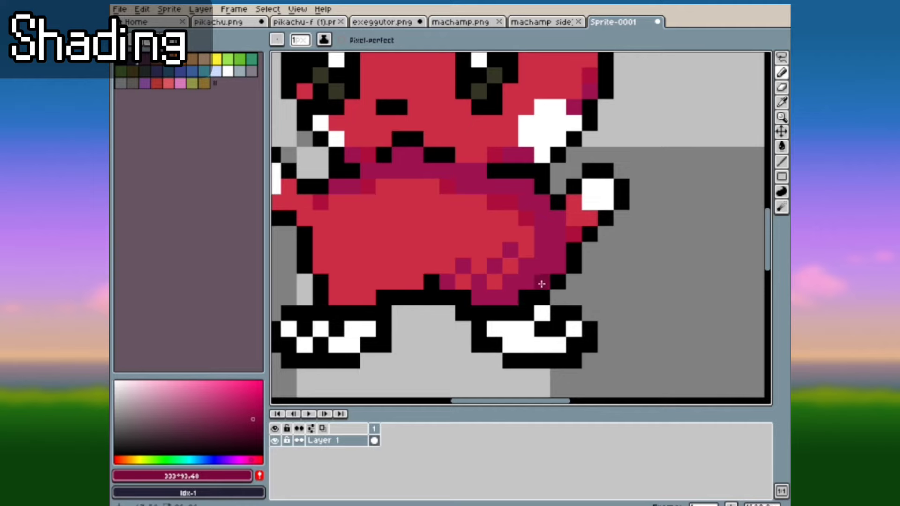
scroll(534, 287, "up", 1)
scroll(534, 288, "down", 1)
- Paint a short column of dark shading pixels beside the belly outline, plus one more pixel
left_click_drag(588, 201, 587, 223)
scroll(586, 230, "down", 1)
scroll(542, 243, "up", 2)
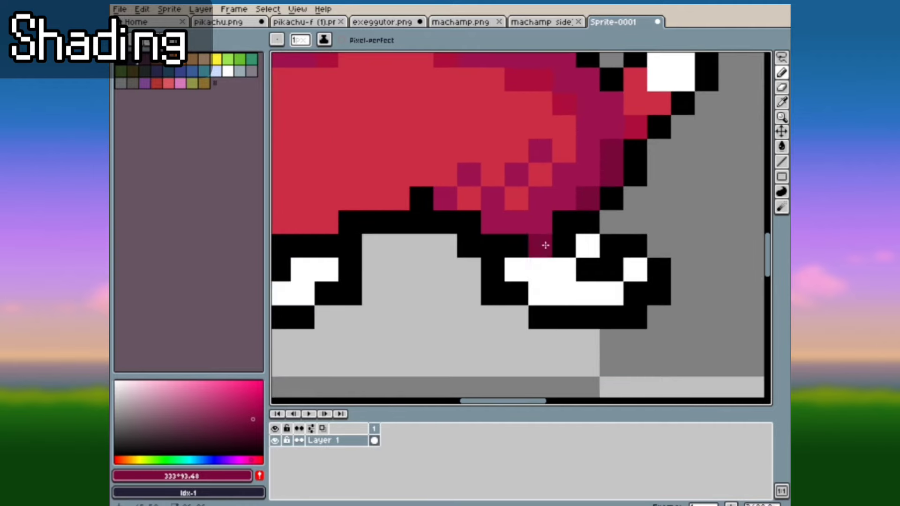
left_click(544, 227)
scroll(544, 229, "down", 2)
scroll(530, 244, "up", 3)
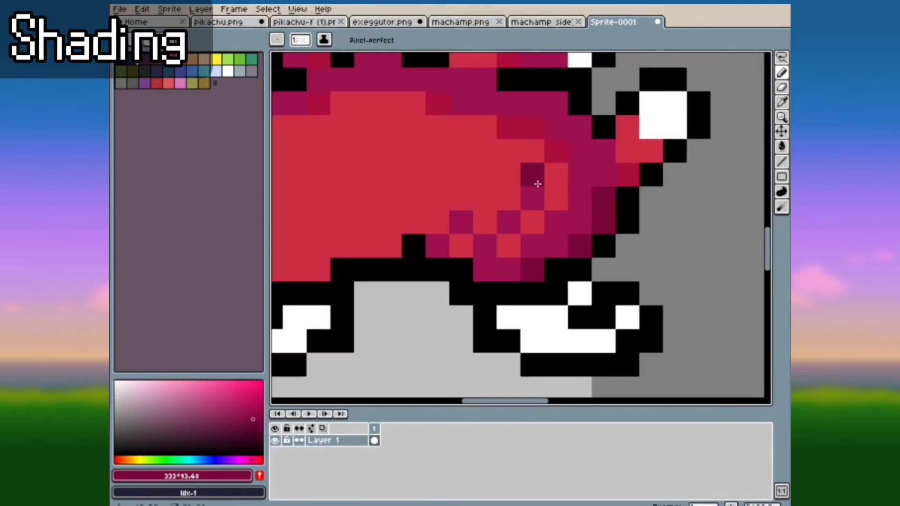
scroll(537, 164, "down", 2)
scroll(536, 164, "up", 2)
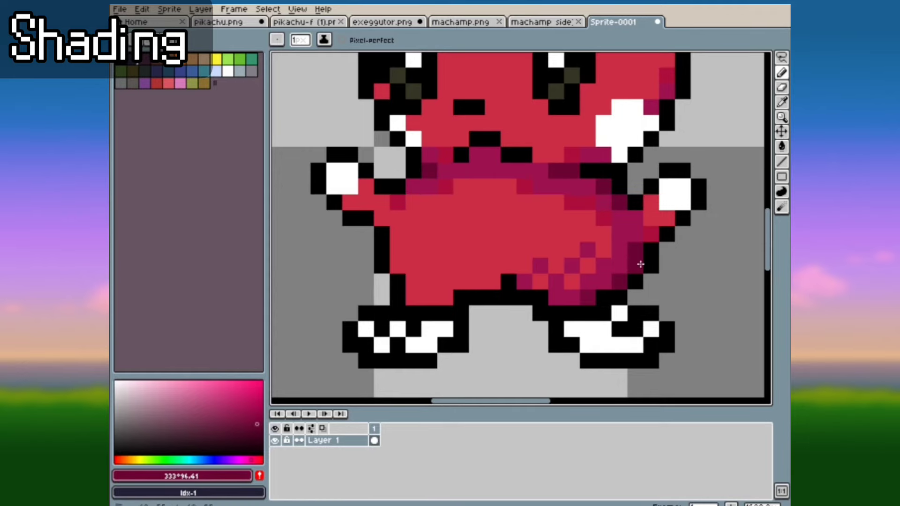
scroll(585, 300, "down", 6)
scroll(438, 288, "up", 4)
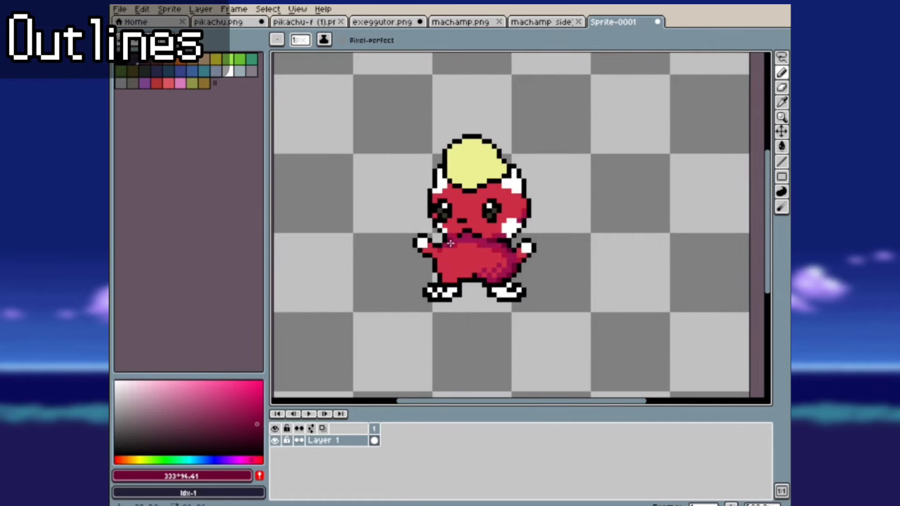
- Select every pixel of the outline colour with Select > Color Range
scroll(340, 191, "up", 3)
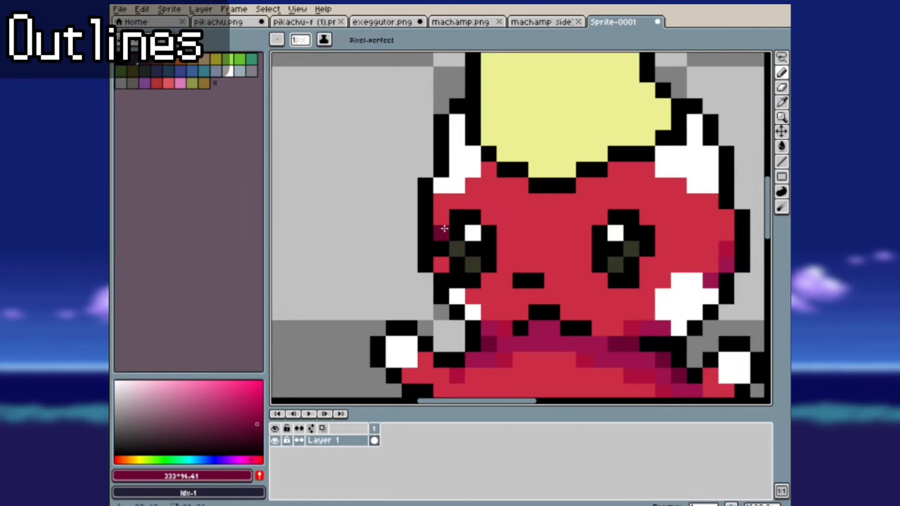
scroll(471, 249, "down", 2)
left_click(781, 102)
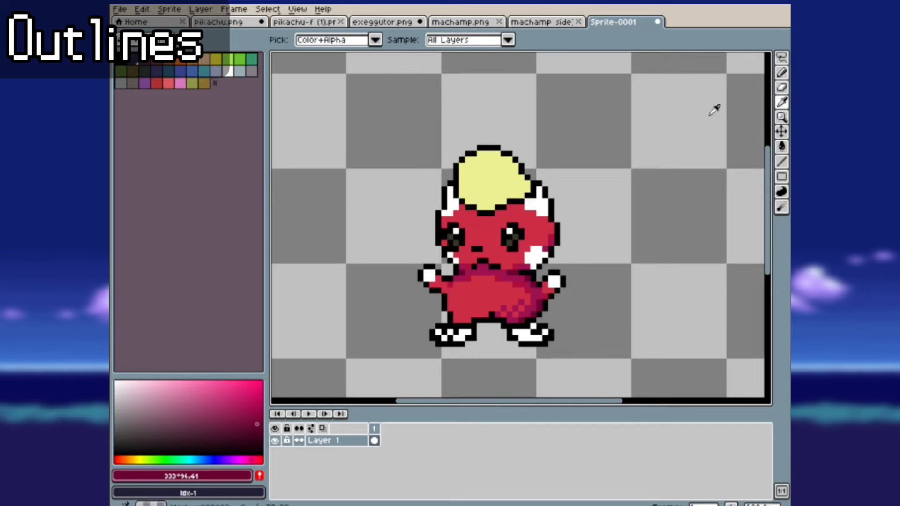
left_click(268, 9)
left_click(310, 70)
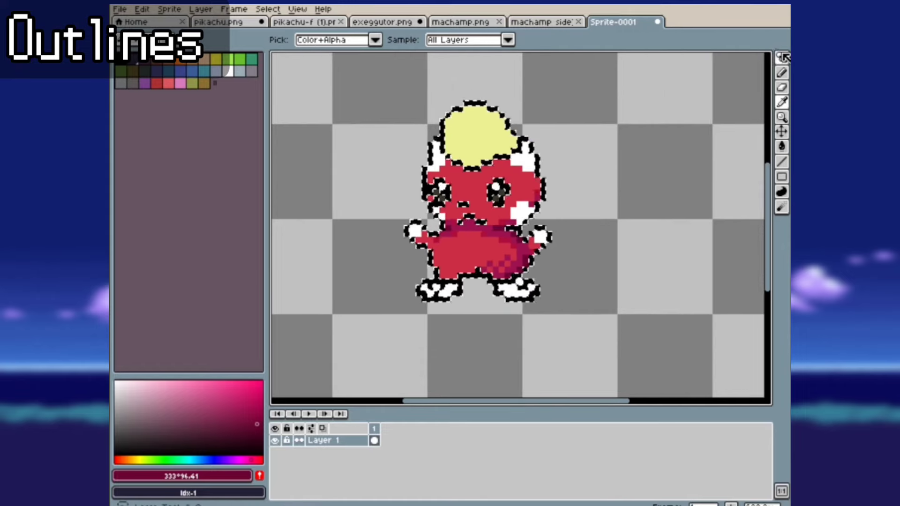
- On pikachu.png, move three brown outline pixels down below the feet
left_click(244, 23)
scroll(501, 200, "down", 1)
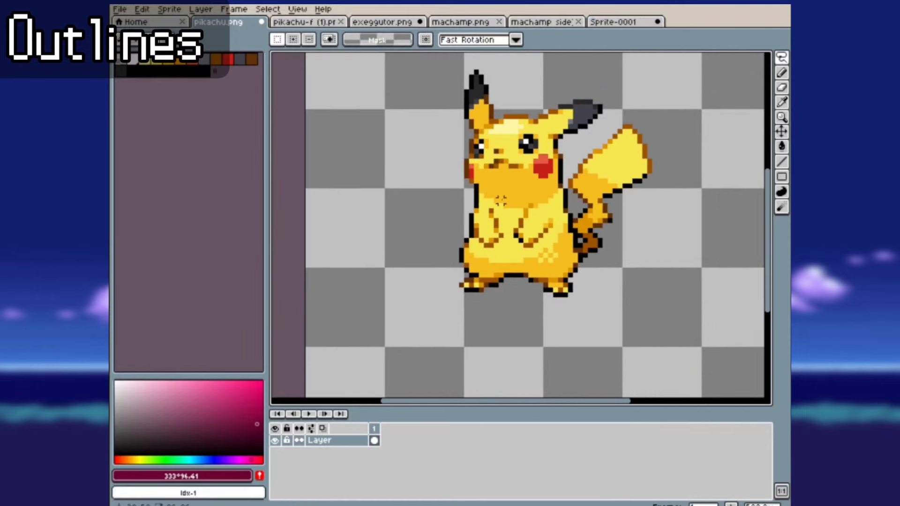
scroll(522, 114, "up", 4)
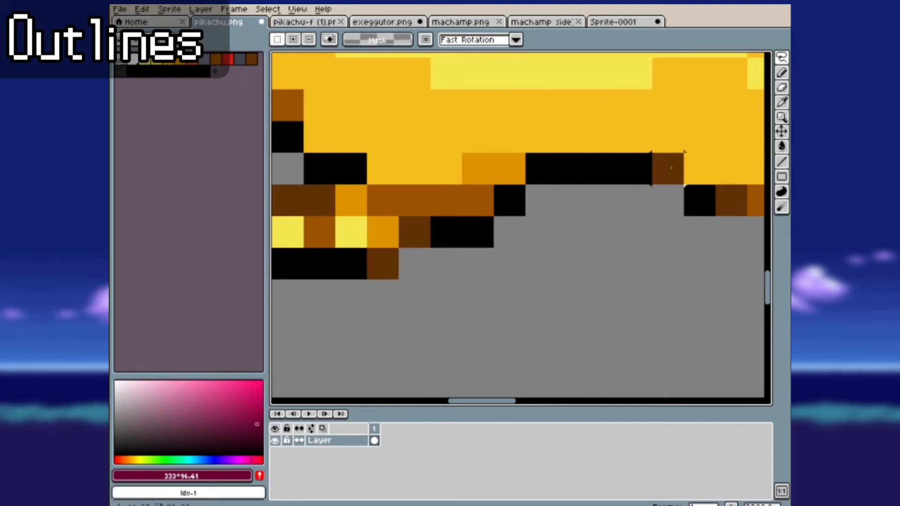
scroll(572, 191, "down", 3)
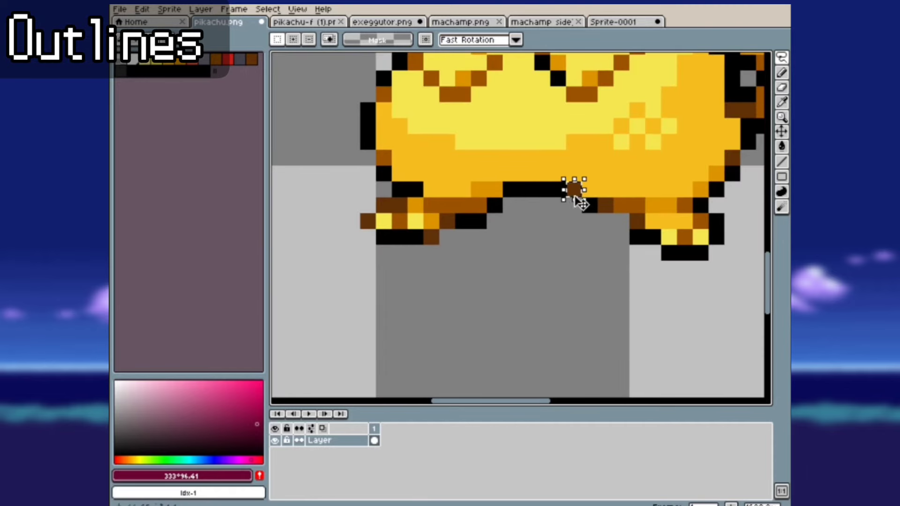
left_click_drag(581, 202, 581, 250)
left_click(558, 268)
left_click_drag(453, 196, 487, 274)
left_click(542, 235)
scroll(469, 227, "down", 3)
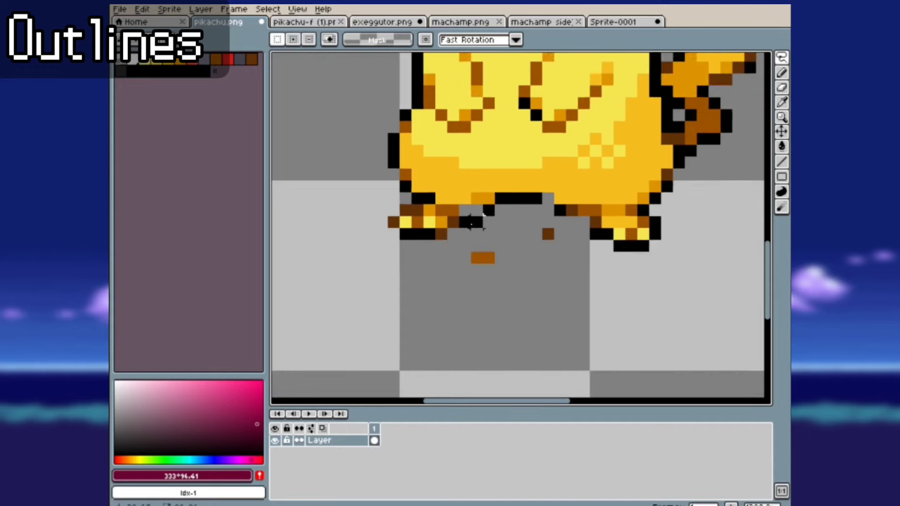
scroll(544, 208, "down", 1)
scroll(514, 132, "up", 2)
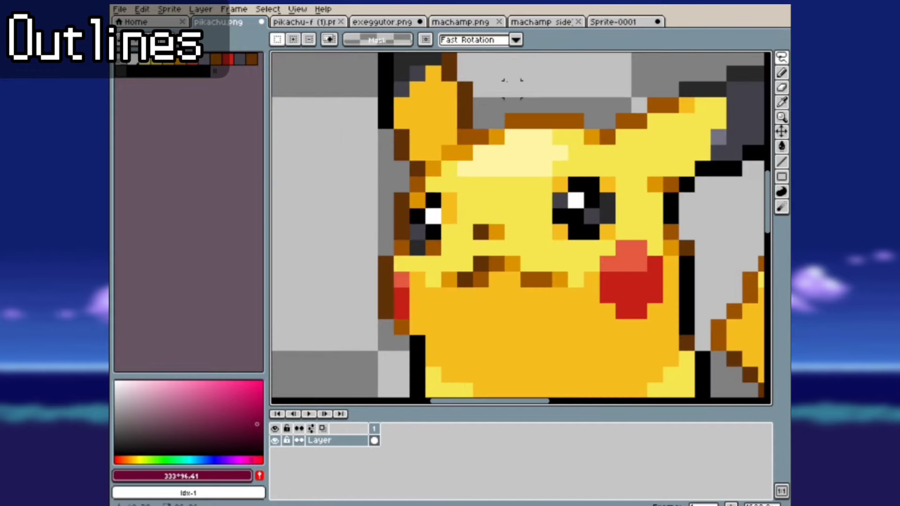
- Move a pixel from near Pikachu's brow down below the feet
left_click_drag(488, 129, 518, 342)
left_click(504, 143)
scroll(503, 141, "down", 1)
scroll(471, 157, "down", 1)
scroll(518, 367, "up", 1)
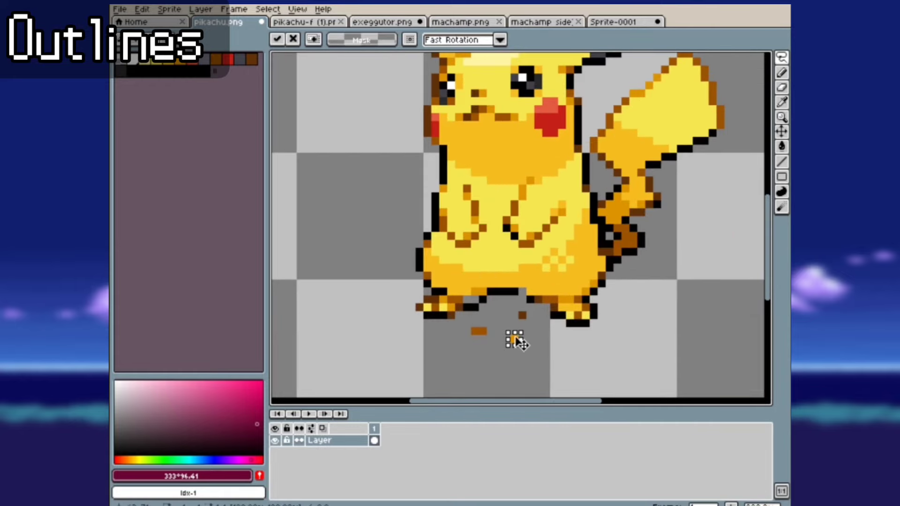
left_click(544, 330)
scroll(545, 330, "down", 2)
scroll(516, 319, "up", 1)
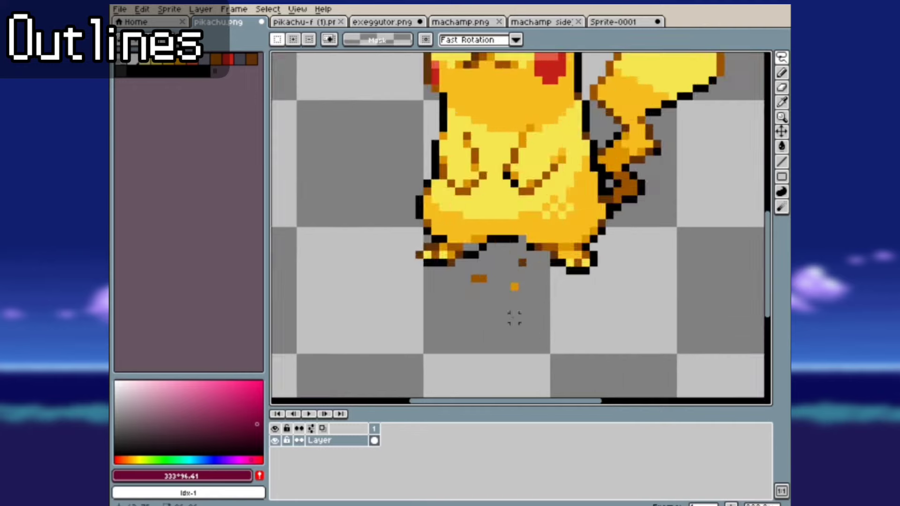
key("ctrl+Tab")
scroll(428, 104, "up", 1)
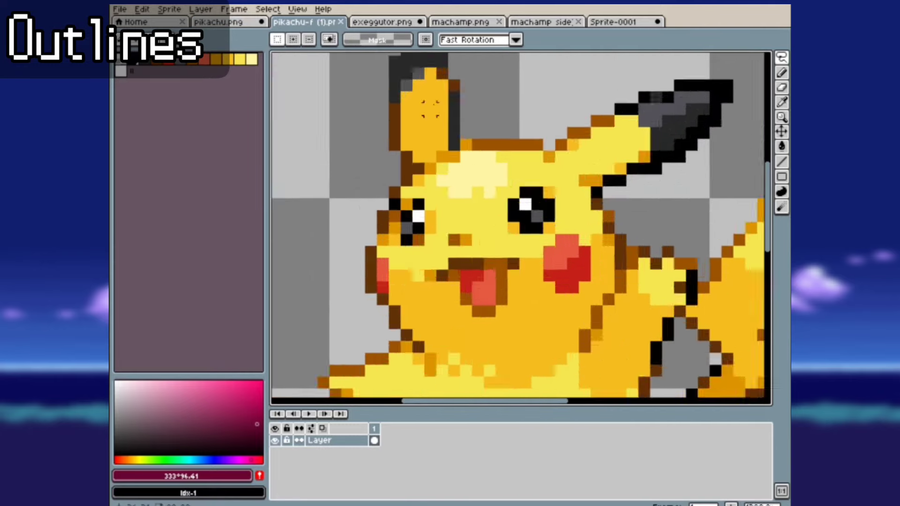
scroll(479, 154, "up", 2)
left_click_drag(534, 119, 328, 225)
left_click_drag(328, 276, 565, 183)
key("ctrl+z")
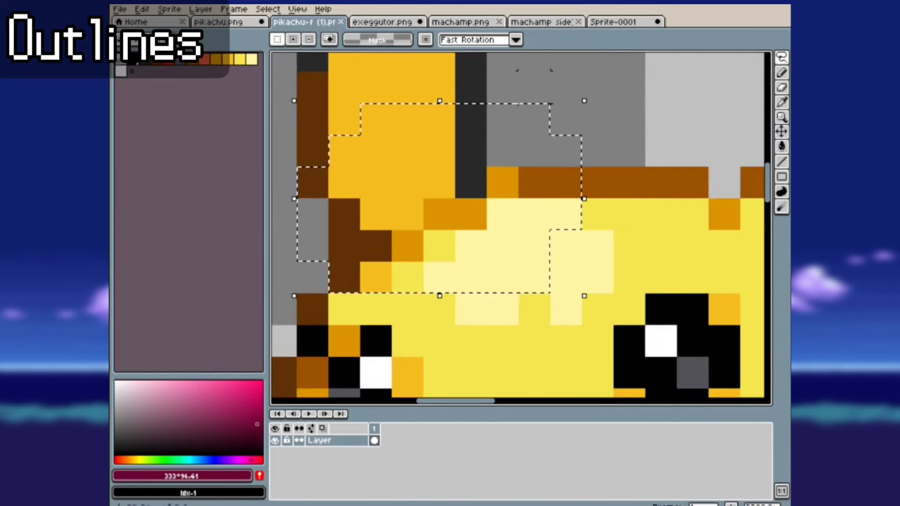
scroll(576, 107, "down", 2)
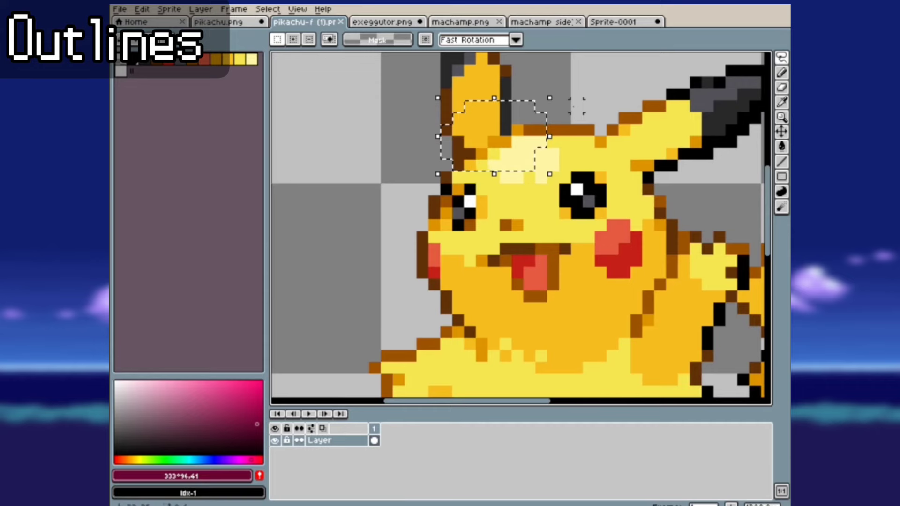
scroll(532, 174, "down", 1)
key("ctrl+d")
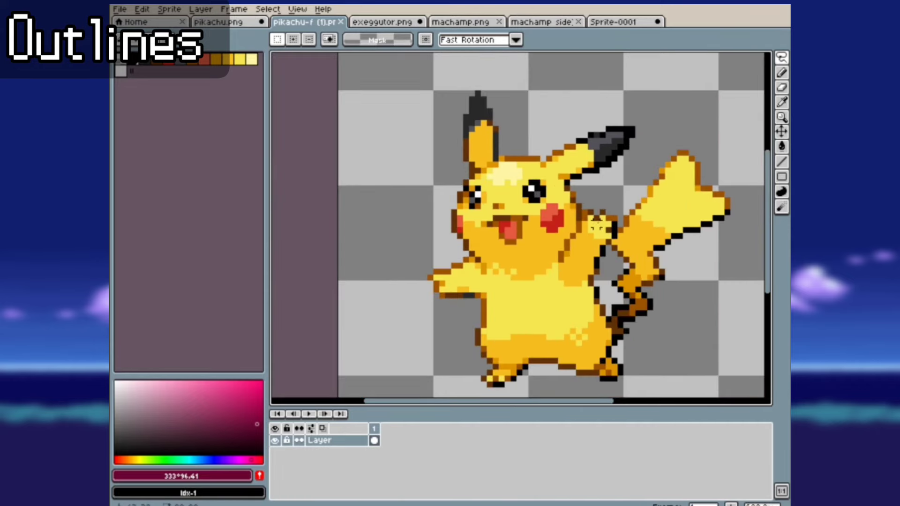
scroll(608, 251, "up", 1)
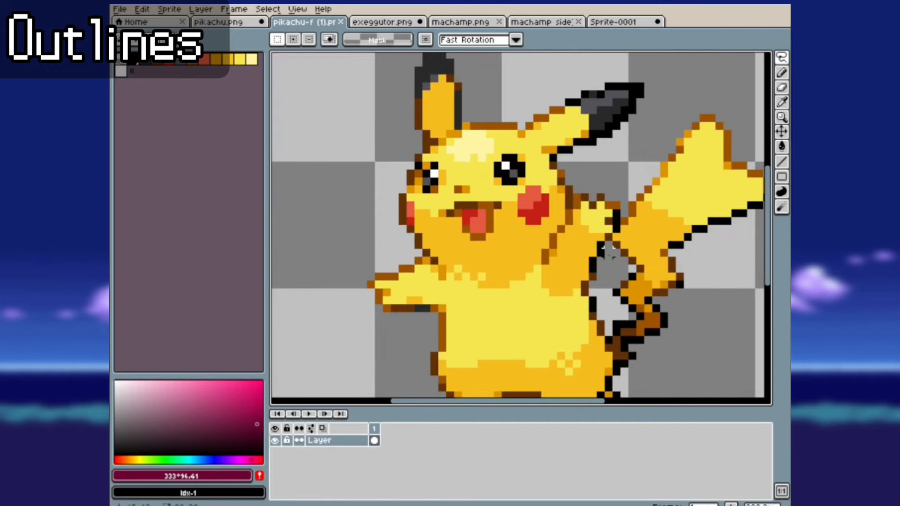
scroll(458, 229, "down", 2)
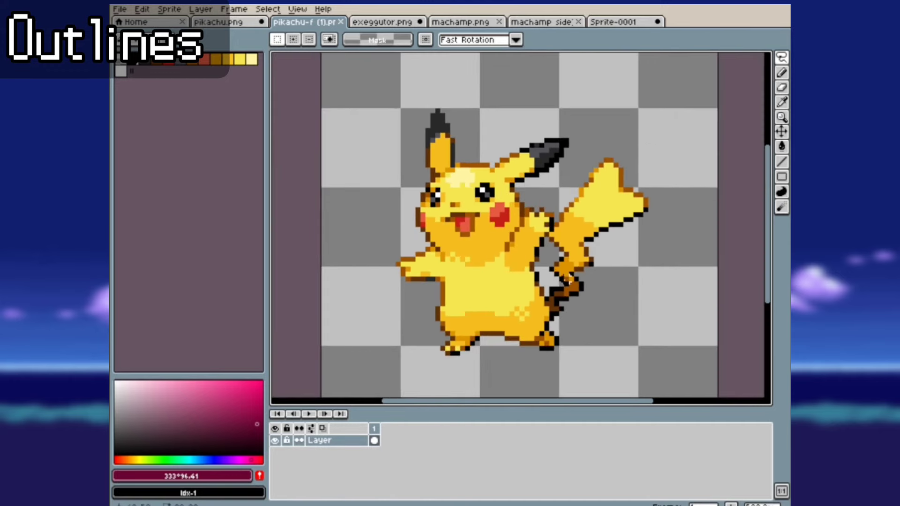
scroll(566, 278, "up", 4)
scroll(550, 175, "down", 4)
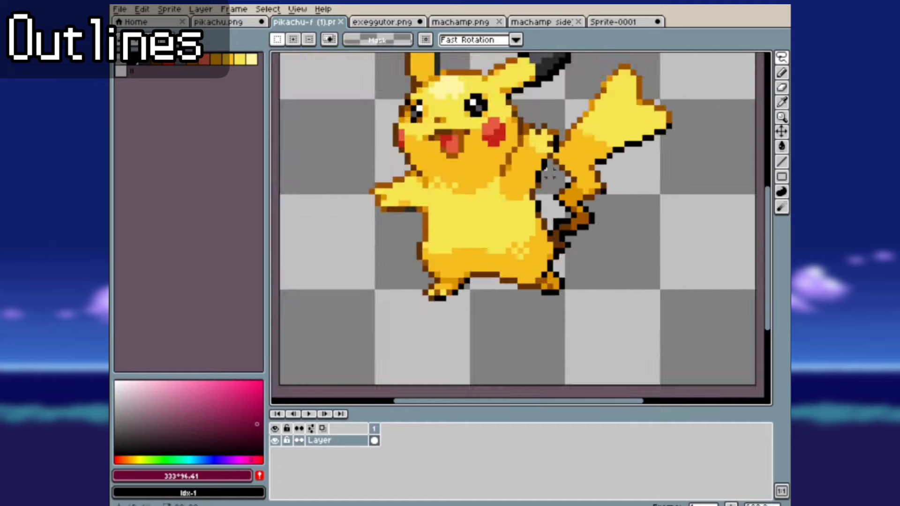
scroll(473, 307, "up", 3)
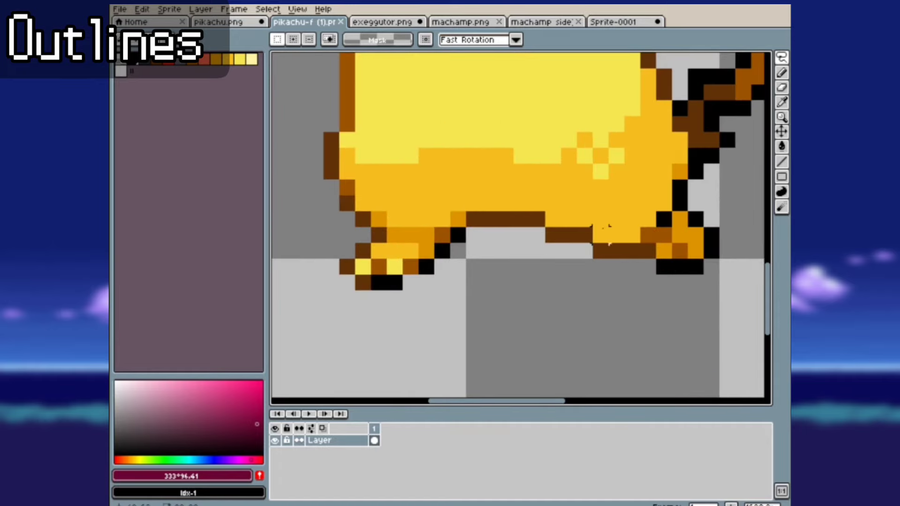
scroll(488, 327, "down", 4)
scroll(542, 237, "up", 4)
scroll(537, 261, "down", 2)
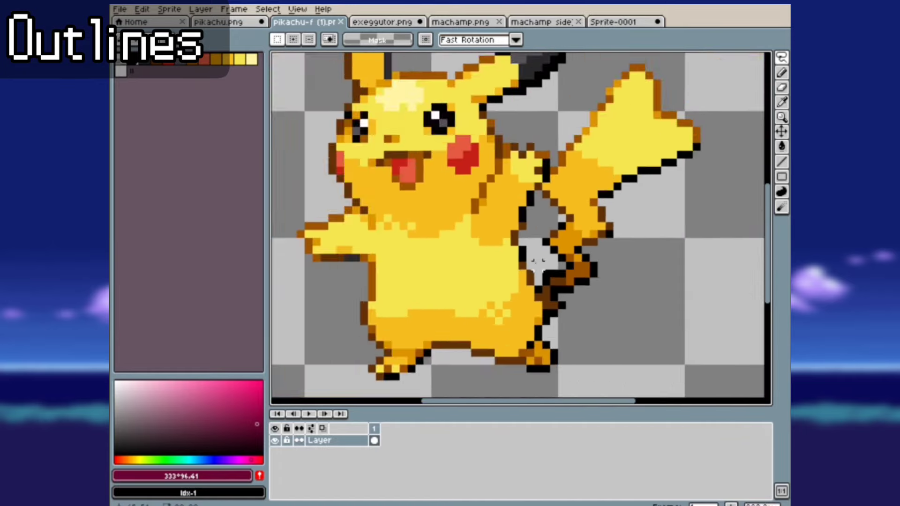
scroll(537, 262, "down", 3)
left_click(220, 22)
scroll(542, 197, "down", 2)
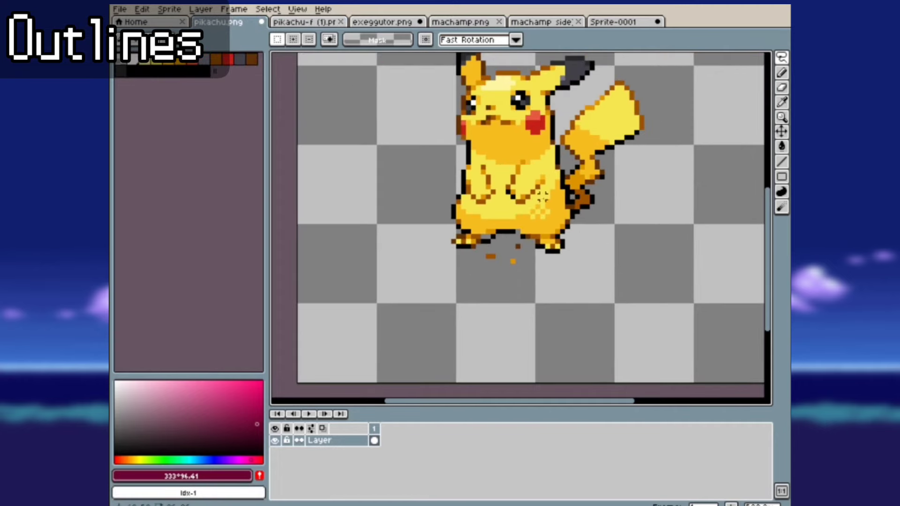
scroll(542, 197, "down", 2)
scroll(559, 168, "up", 2)
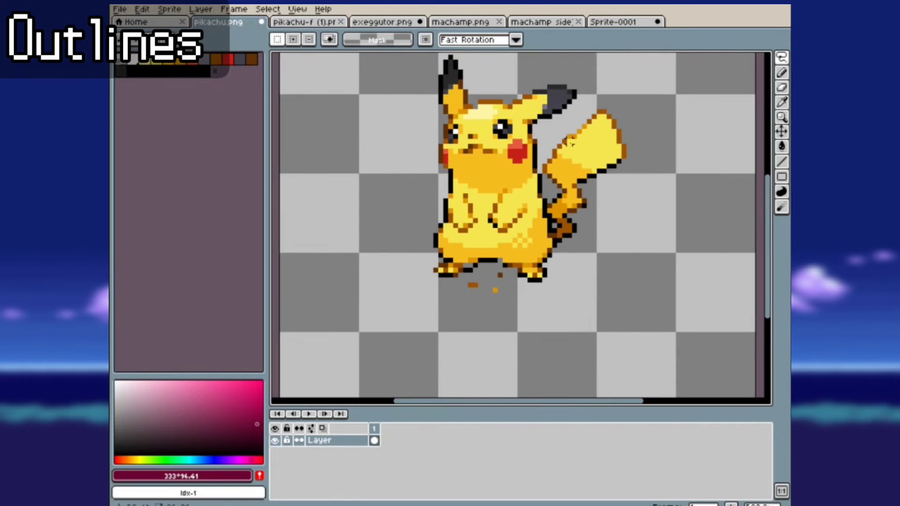
scroll(569, 197, "up", 2)
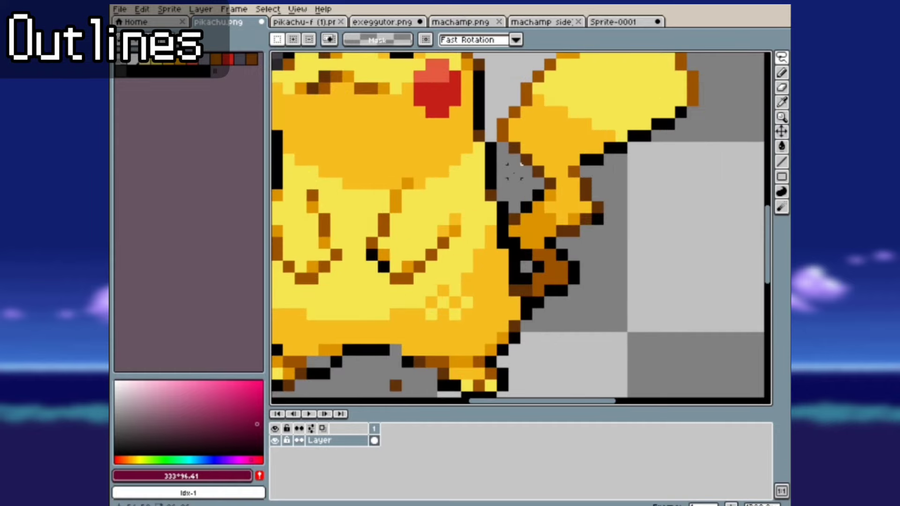
scroll(511, 236, "down", 3)
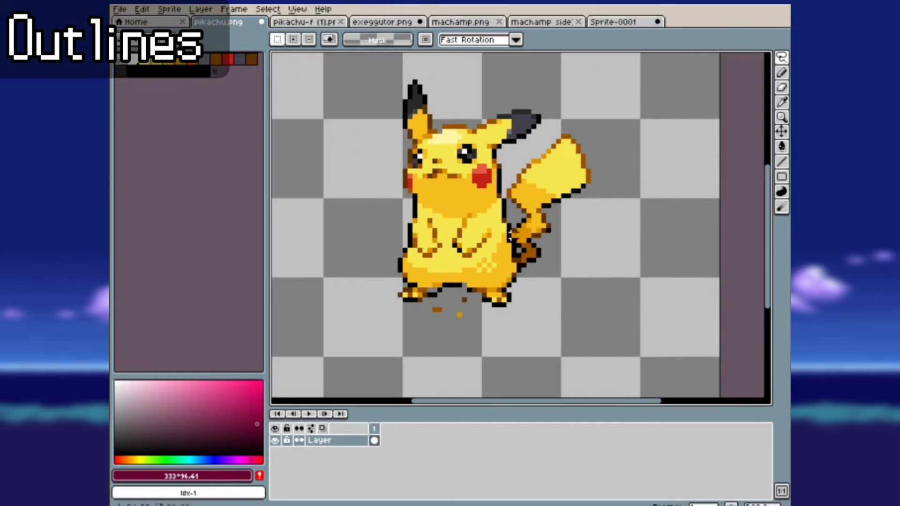
scroll(541, 206, "up", 4)
mouse_move(548, 155)
left_mouse_down()
mouse_move(501, 216)
mouse_move(539, 238)
mouse_move(588, 174)
mouse_move(520, 151)
left_mouse_up()
key("ctrl+d")
scroll(650, 211, "down", 3)
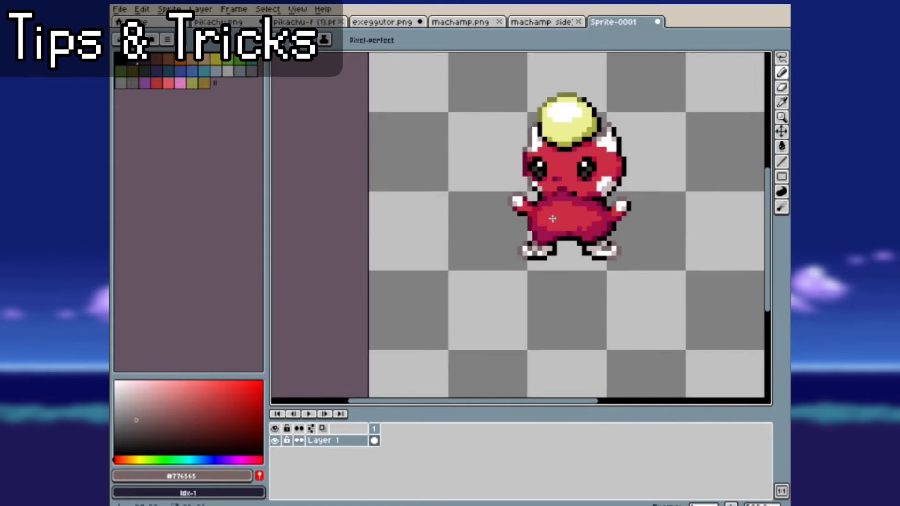
- Sample the dark maroon #690431 and repaint a short run of black outline pixels with it
scroll(529, 191, "up", 3)
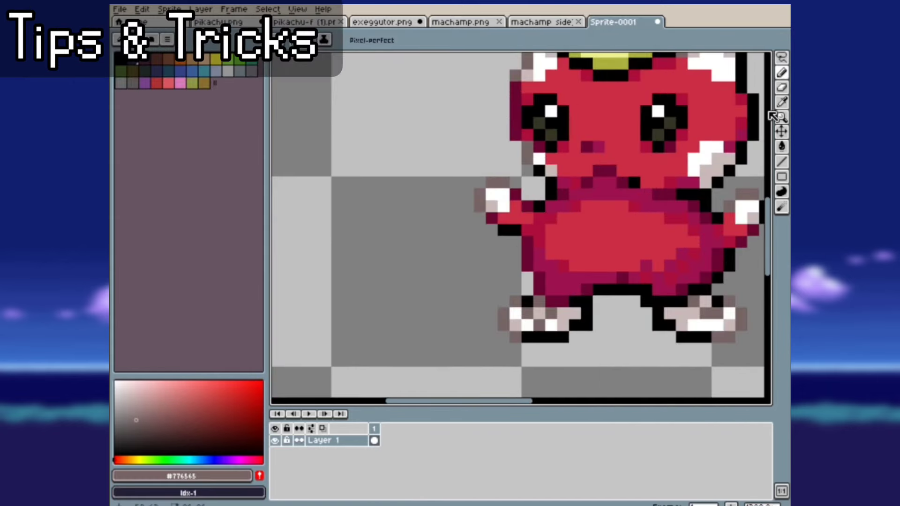
scroll(556, 190, "up", 2)
left_click(557, 187, "alt")
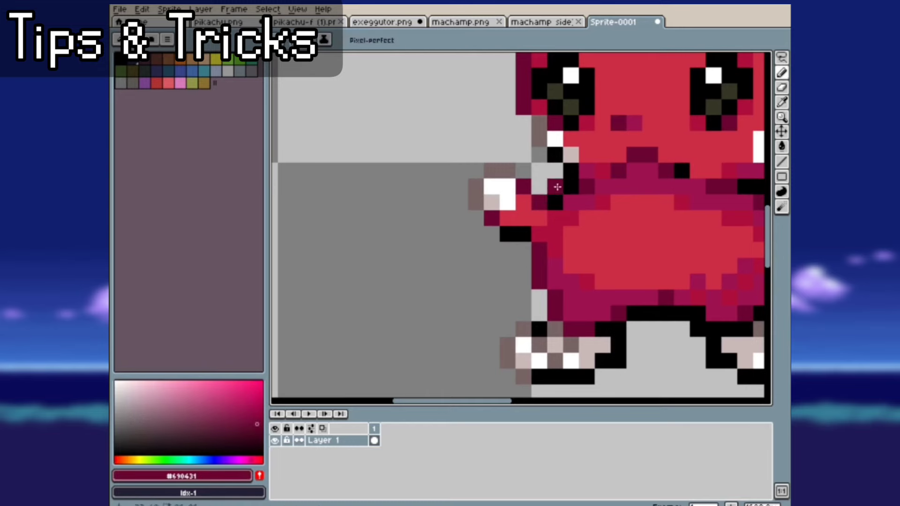
left_click_drag(558, 187, 558, 199)
scroll(565, 187, "down", 5)
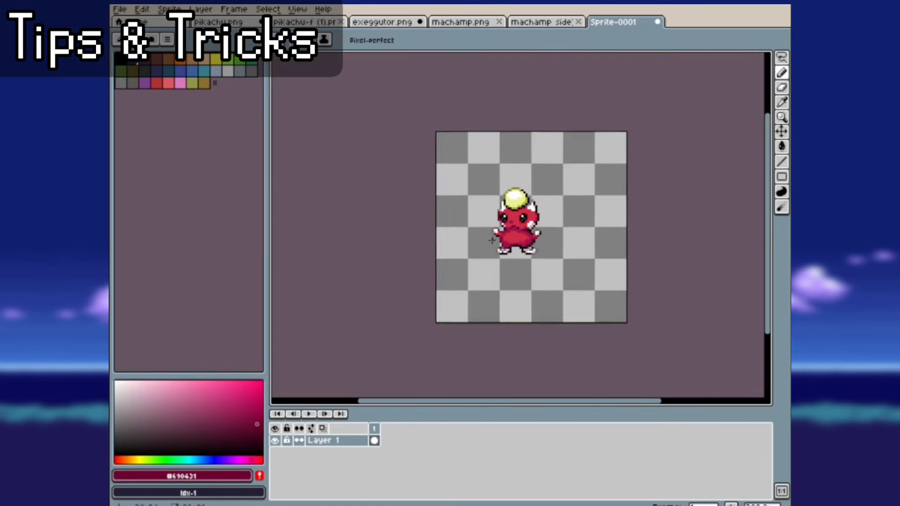
scroll(495, 241, "up", 2)
scroll(495, 240, "up", 1)
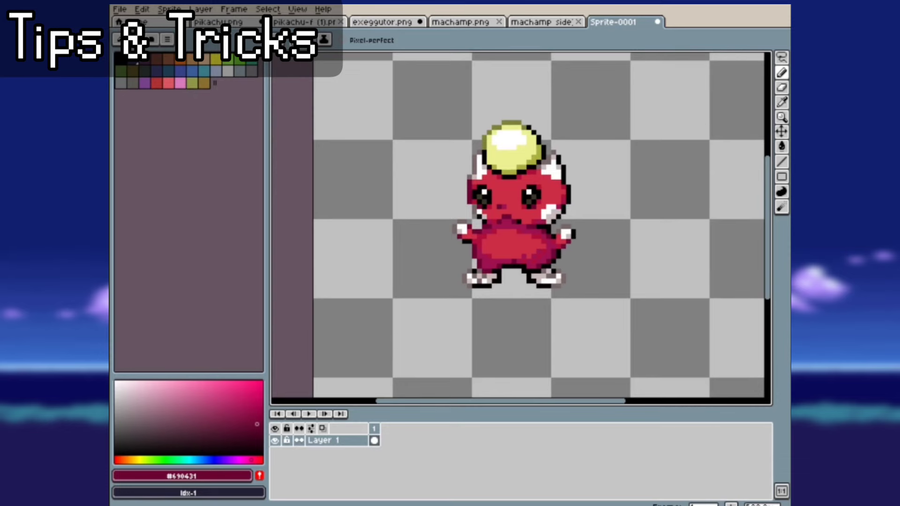
scroll(512, 185, "down", 2)
scroll(511, 185, "up", 2)
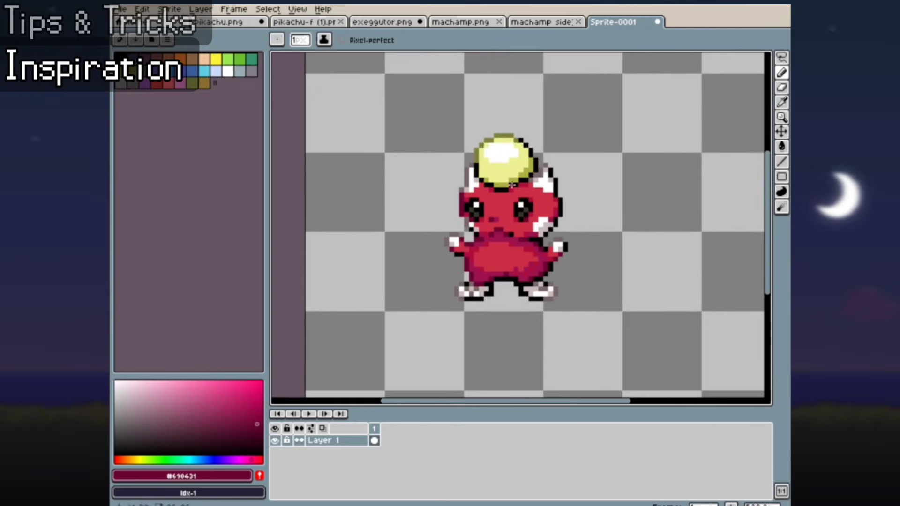
left_click(781, 104)
scroll(642, 126, "down", 2)
scroll(558, 186, "up", 1)
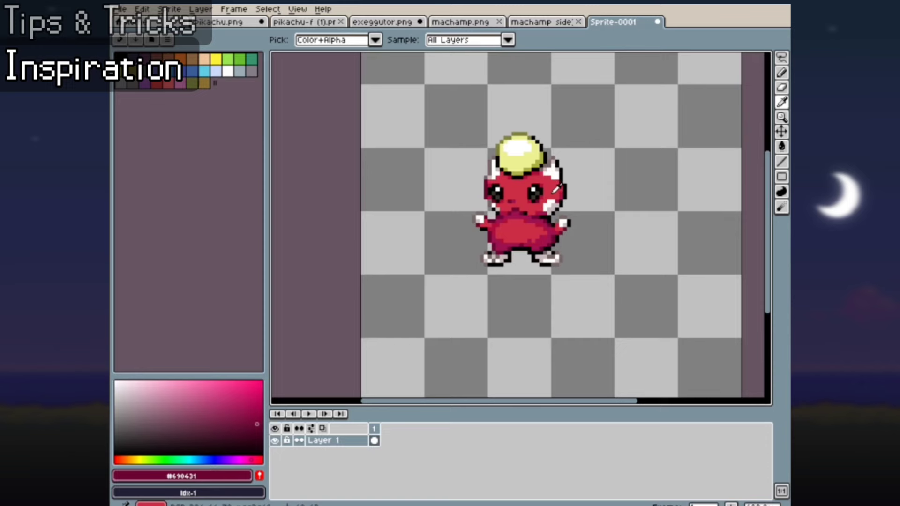
scroll(569, 197, "up", 1)
- Copy Exeggutor's left head from exeggutor.png
left_click(382, 22)
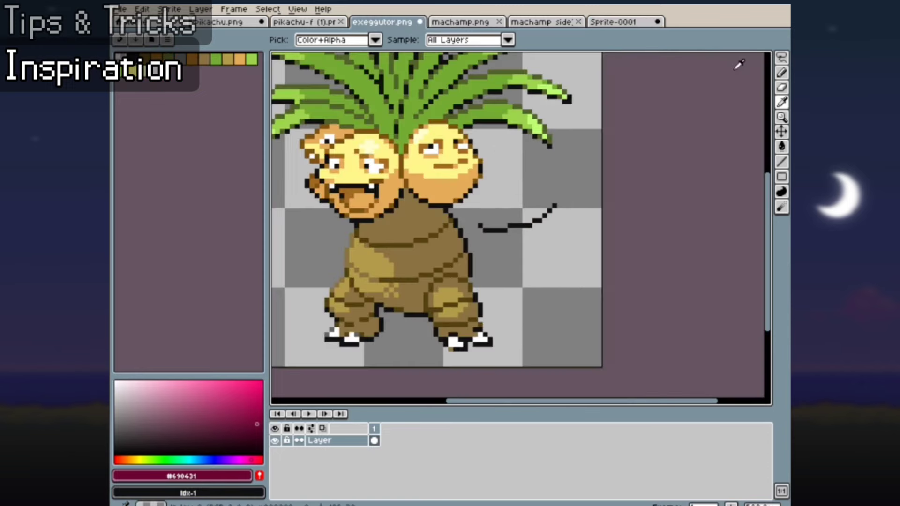
left_click(782, 57)
left_click_drag(307, 118, 421, 231)
key("ctrl+c")
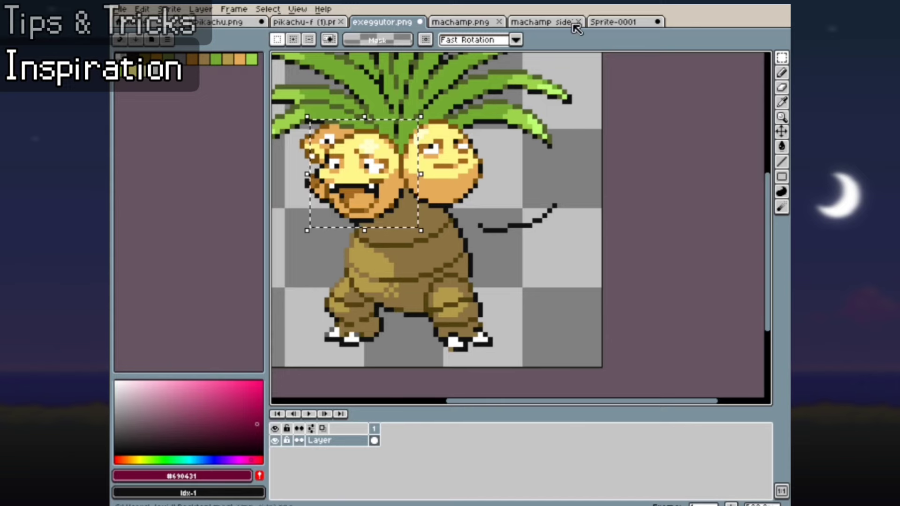
- Paste the head into Sprite-0001 and place it right of the creature
left_click(613, 21)
key("ctrl+v")
scroll(440, 241, "down", 1)
left_click_drag(445, 236, 549, 248)
key("Return")
scroll(552, 204, "up", 1)
- Sample the near-black #101010 and the brown #a46a20 from the pasted face
key("i")
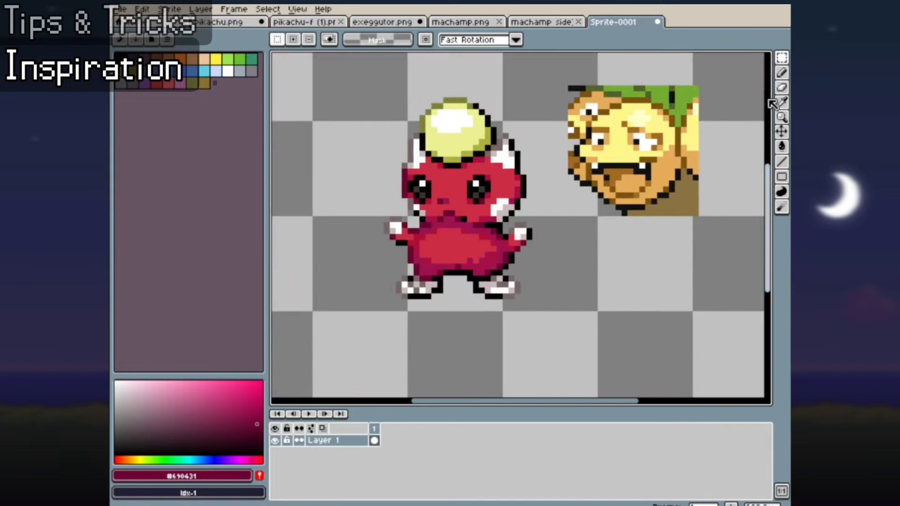
scroll(552, 205, "up", 1)
left_click(626, 161)
key("b")
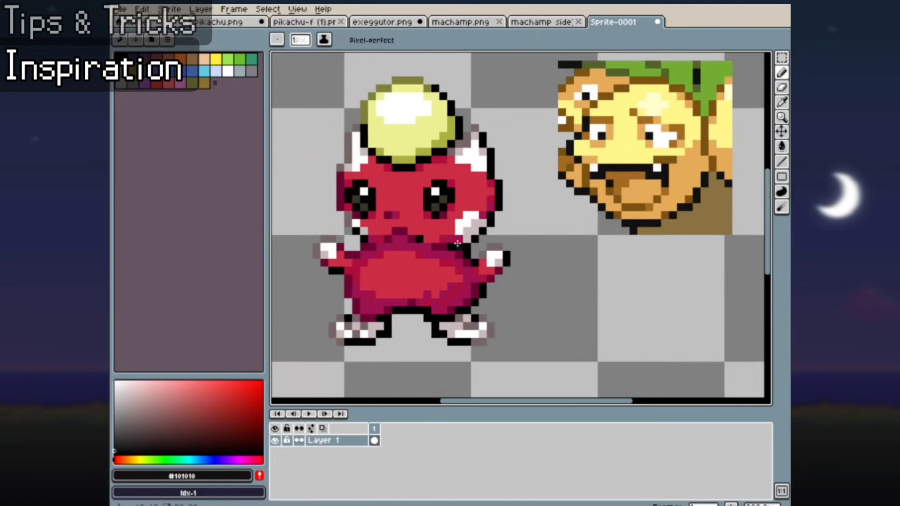
scroll(457, 245, "up", 1)
scroll(381, 258, "down", 2)
left_click(781, 102)
scroll(553, 155, "up", 2)
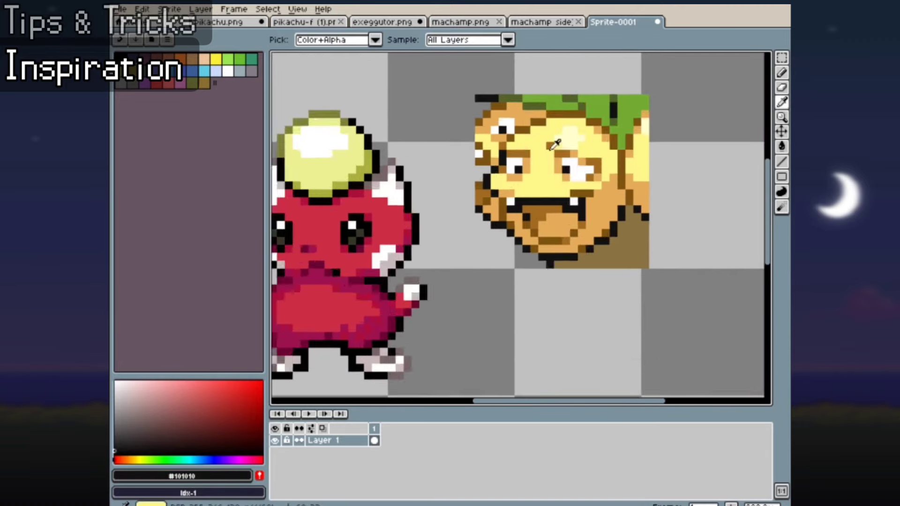
left_click(560, 135)
scroll(560, 150, "down", 3)
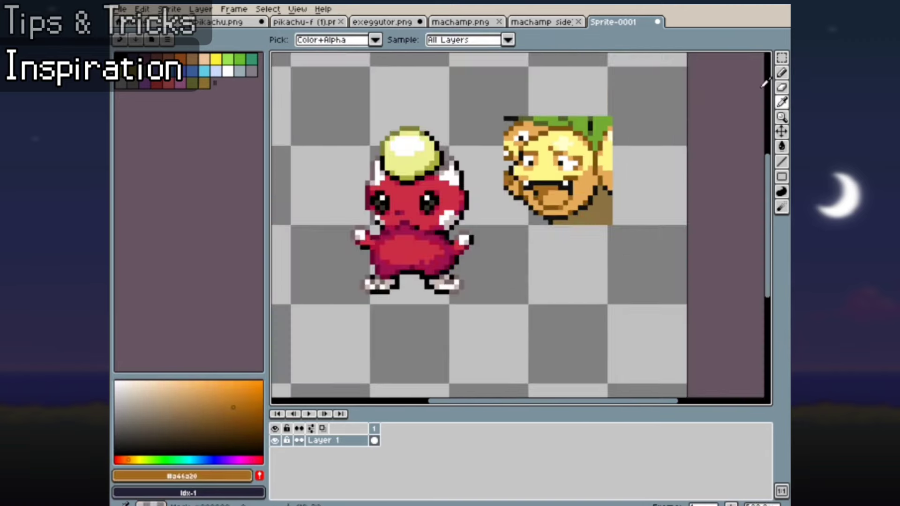
left_click(782, 73)
scroll(464, 190, "up", 1)
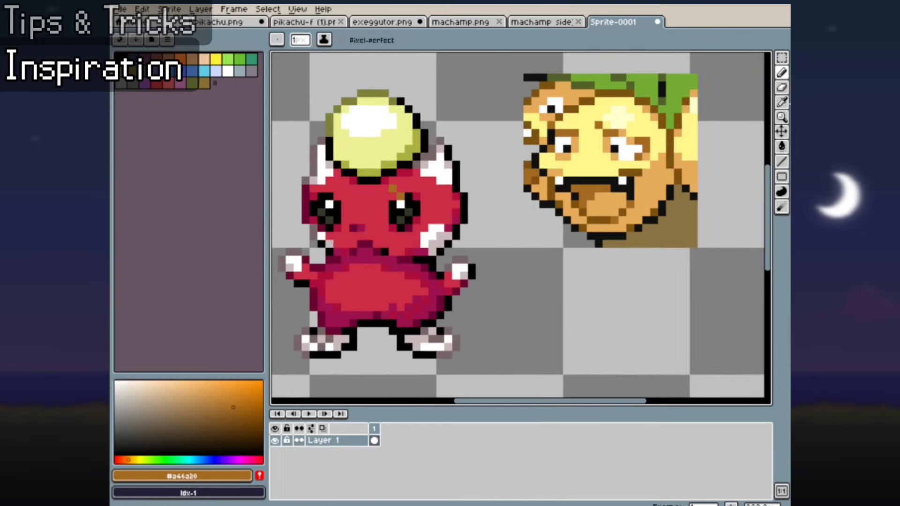
- Pick pure black from the sprite and return to the Pencil
left_click(784, 102)
left_click(425, 193)
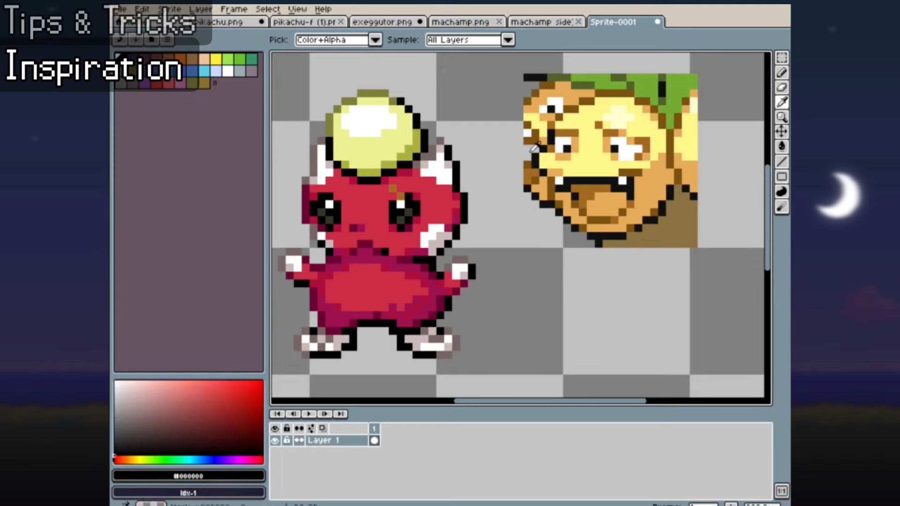
left_click(782, 73)
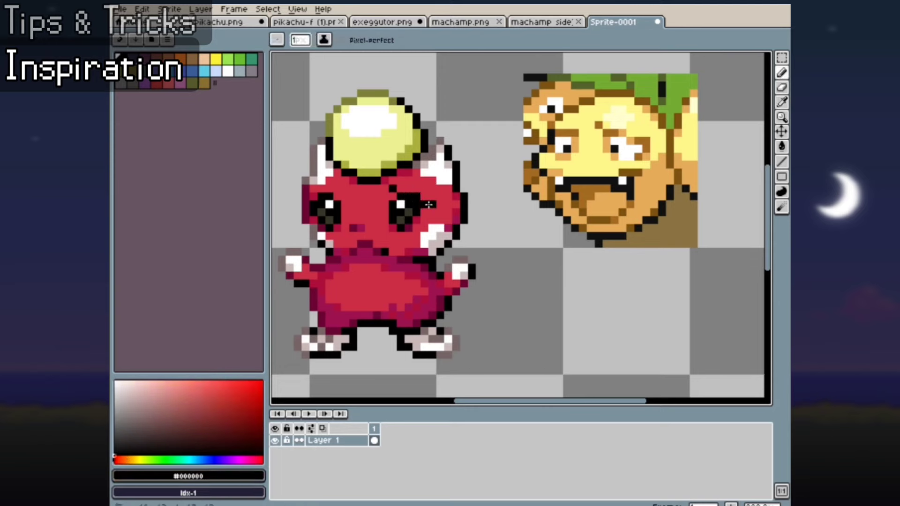
scroll(428, 205, "down", 3)
scroll(428, 205, "up", 5)
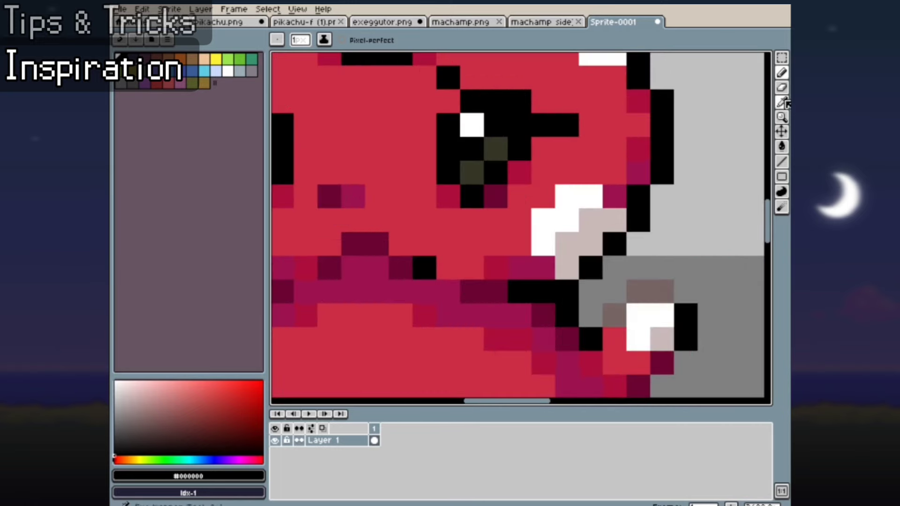
- Pick the creature's red #cc2c46 and scroll down toward the Generation 1 sprites
left_click(784, 102)
left_click(599, 124)
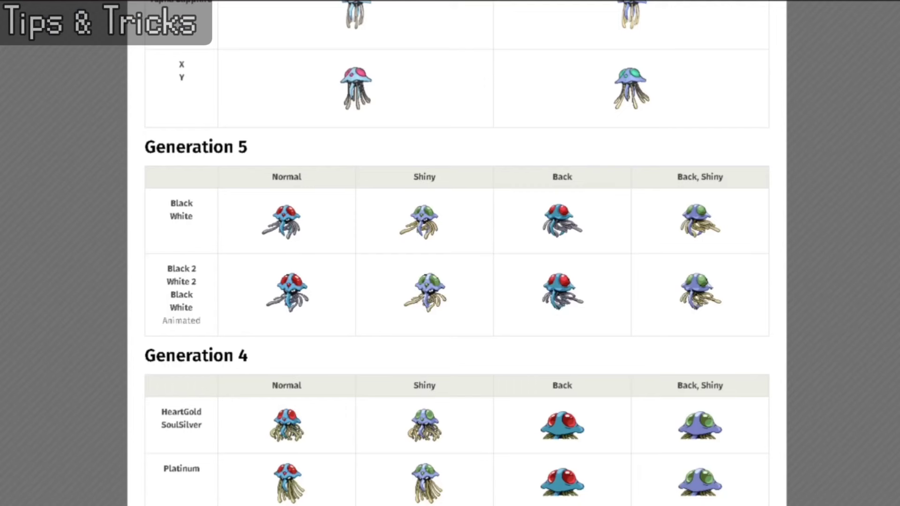
scroll(457, 253, "down", 3)
scroll(457, 253, "down", 10)
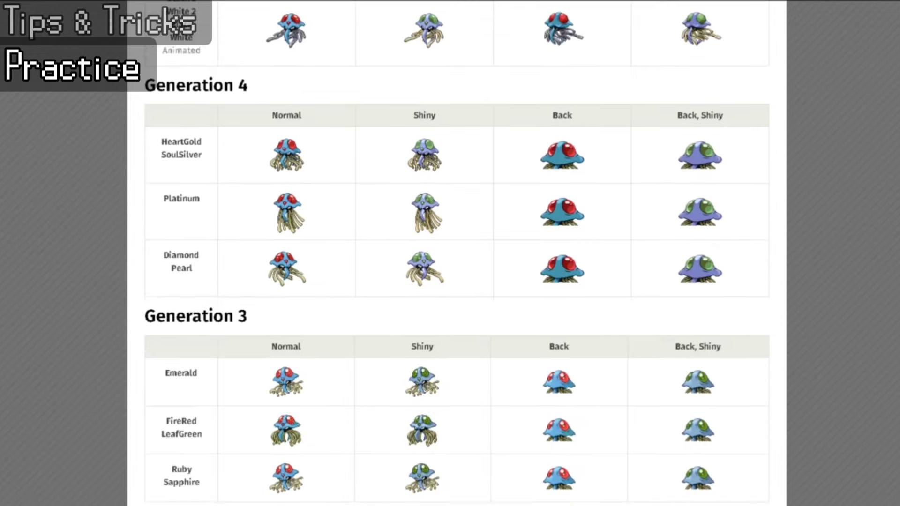
scroll(457, 253, "down", 3)
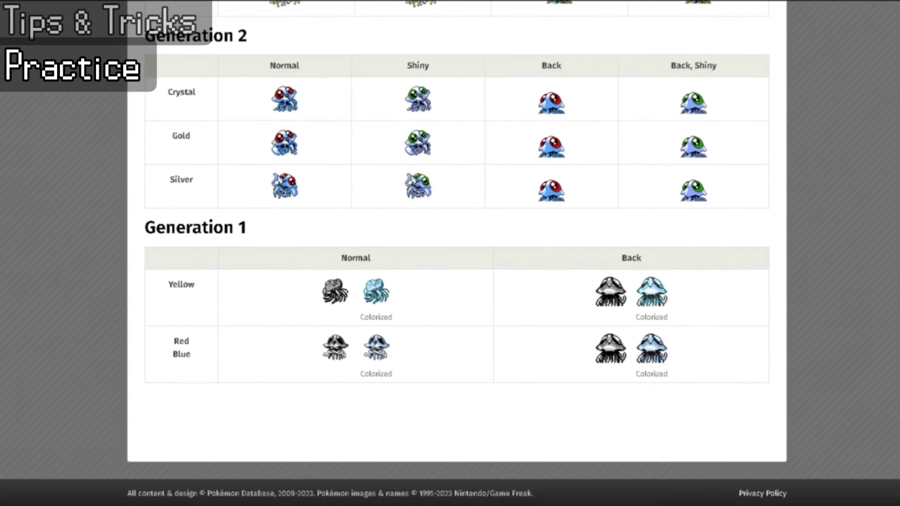
scroll(457, 253, "up", 2)
scroll(457, 253, "down", 2)
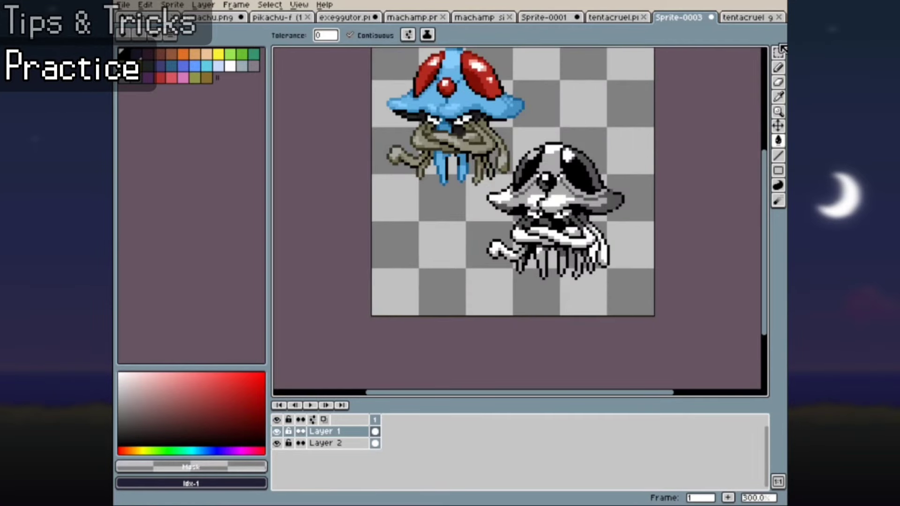
- Move the grey Tentacruel slightly up and to the right
left_click(780, 47)
left_click_drag(440, 119, 655, 306)
left_click_drag(601, 272, 609, 265)
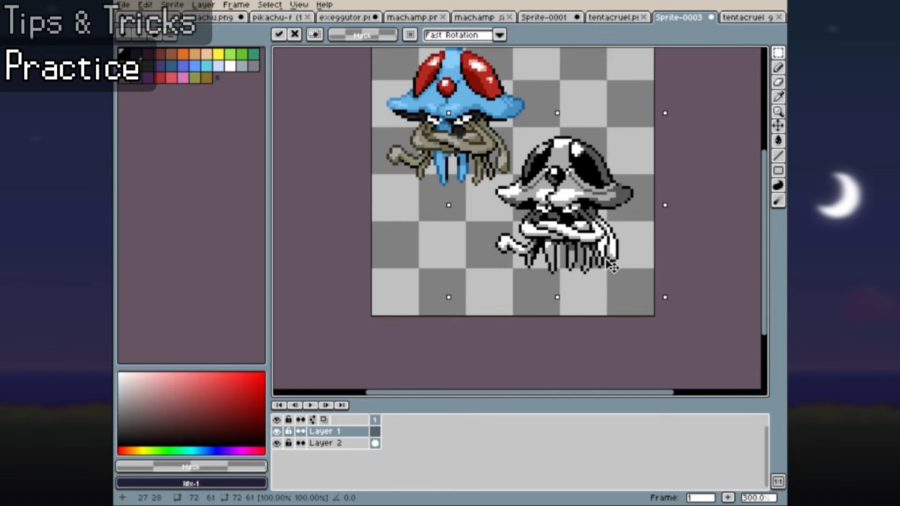
key("ctrl+d")
scroll(498, 273, "down", 1)
scroll(514, 266, "up", 1)
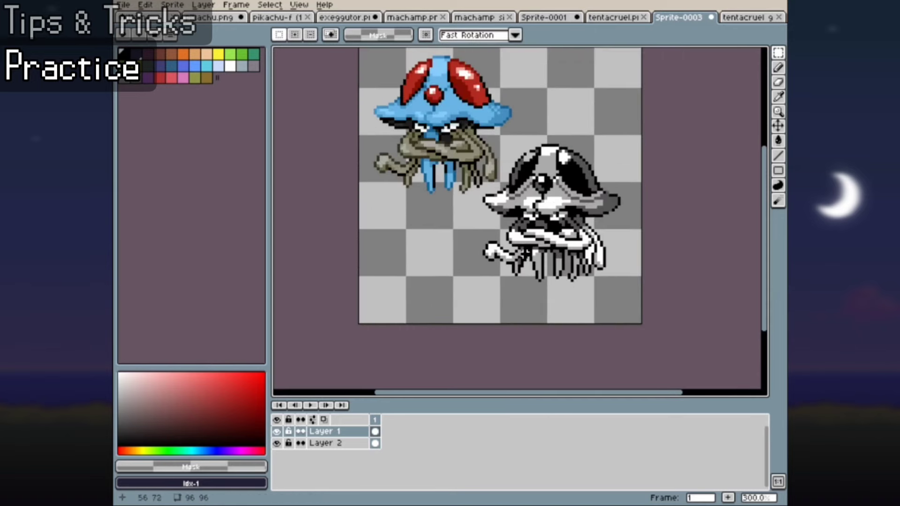
- Hide Layer 1 to reveal the coloured Tentacruel
left_click_drag(356, 54, 656, 314)
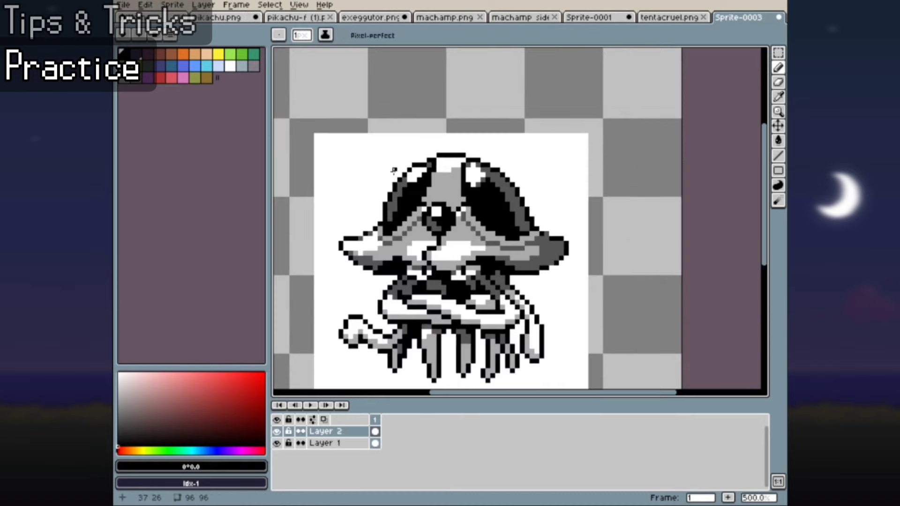
scroll(393, 170, "up", 3)
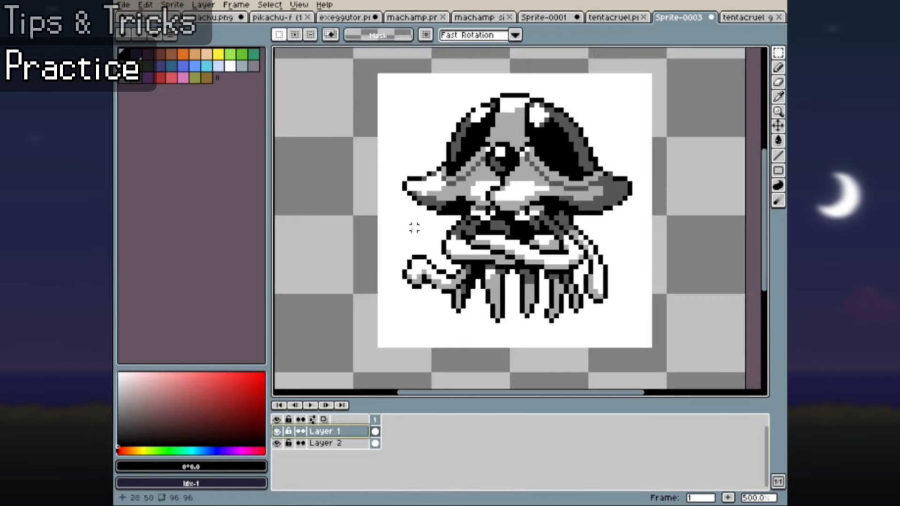
scroll(410, 227, "up", 1)
scroll(403, 202, "up", 2)
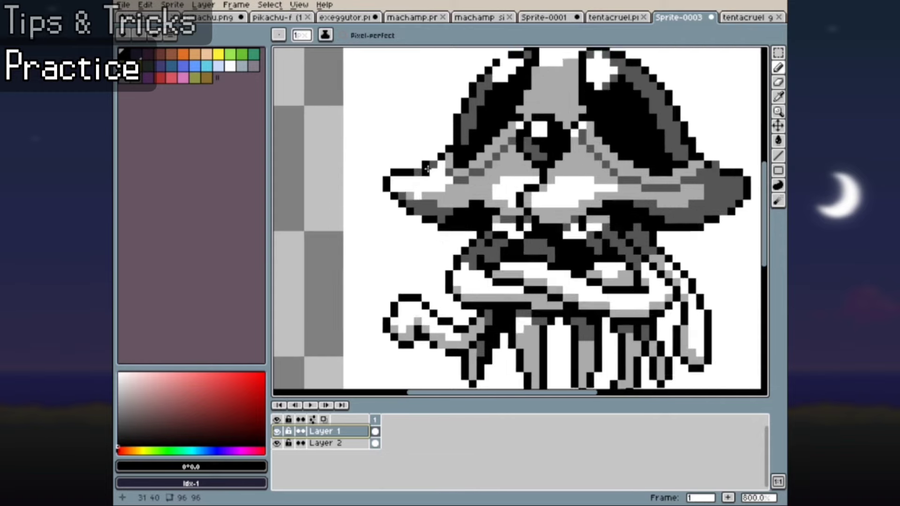
scroll(412, 209, "down", 3)
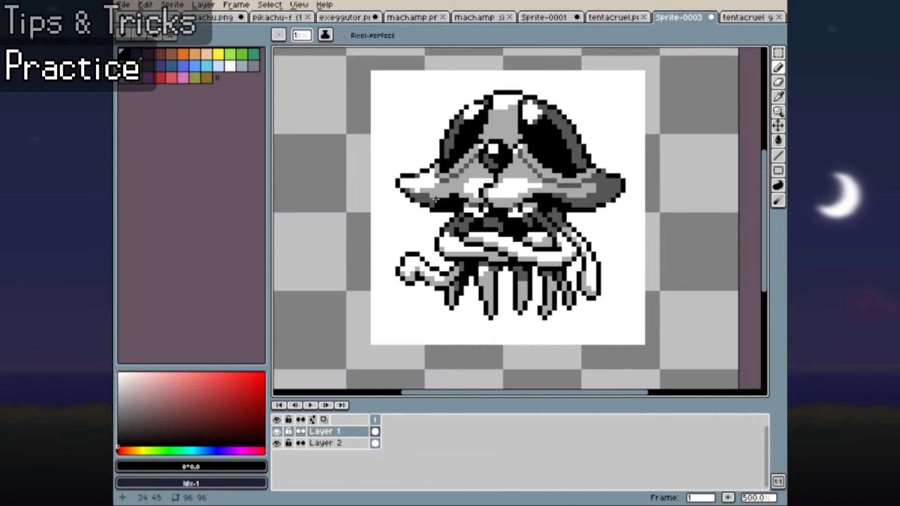
scroll(495, 177, "down", 1)
left_click(277, 431)
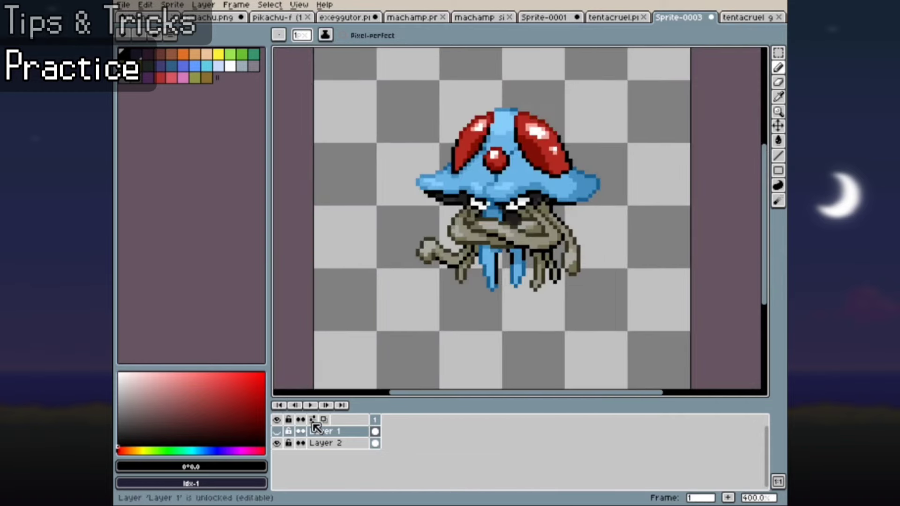
- Sample the light blue #6ab4e6 from the cap and make Layer 2 active for painting
scroll(512, 241, "up", 2)
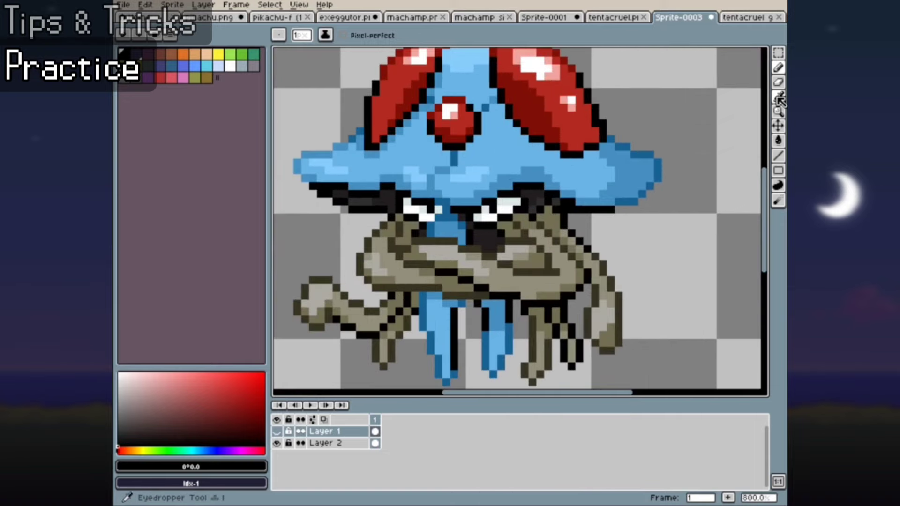
left_click(778, 97)
scroll(583, 196, "down", 1)
scroll(581, 197, "down", 1)
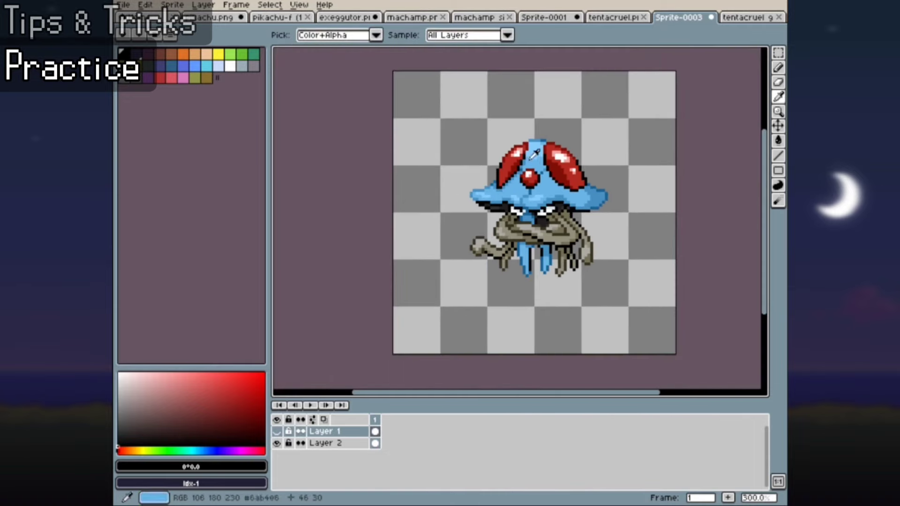
scroll(581, 194, "up", 3)
scroll(701, 251, "up", 3)
left_click(580, 160)
key("b")
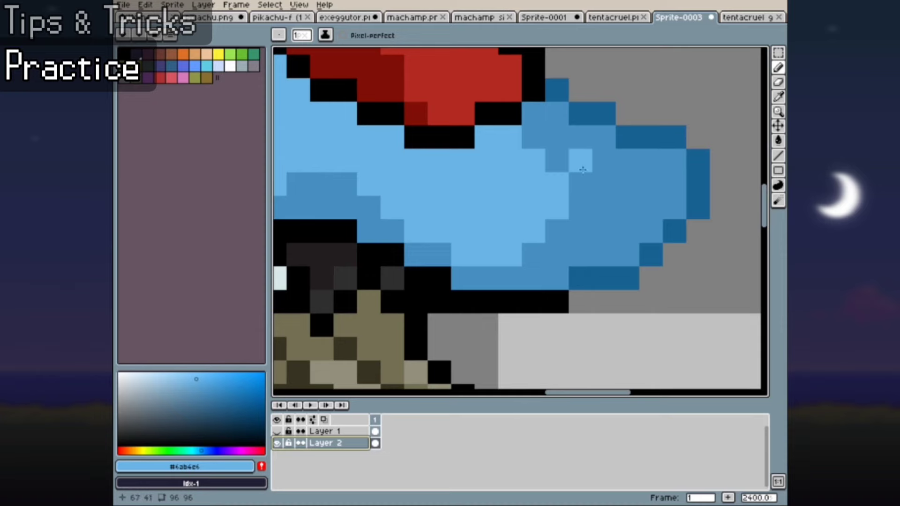
left_click(559, 140)
scroll(553, 188, "down", 10)
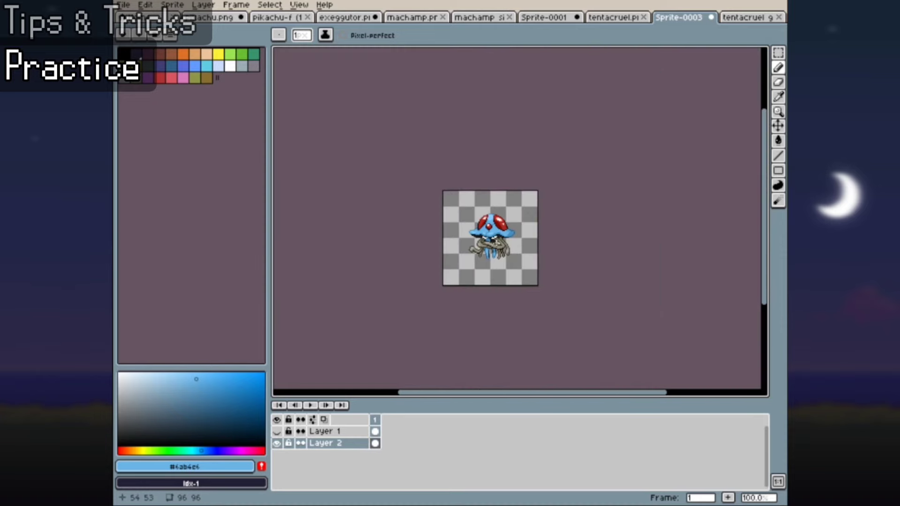
scroll(564, 181, "up", 9)
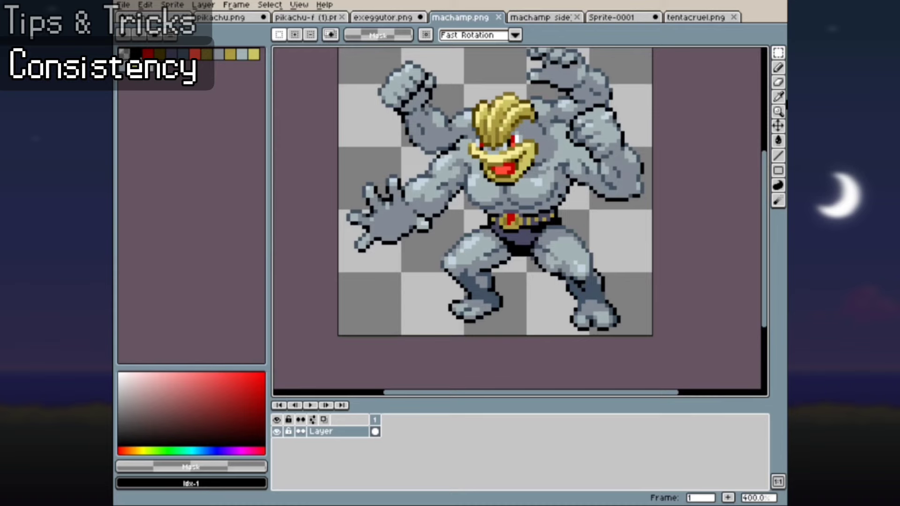
left_click(777, 96)
scroll(516, 211, "up", 1)
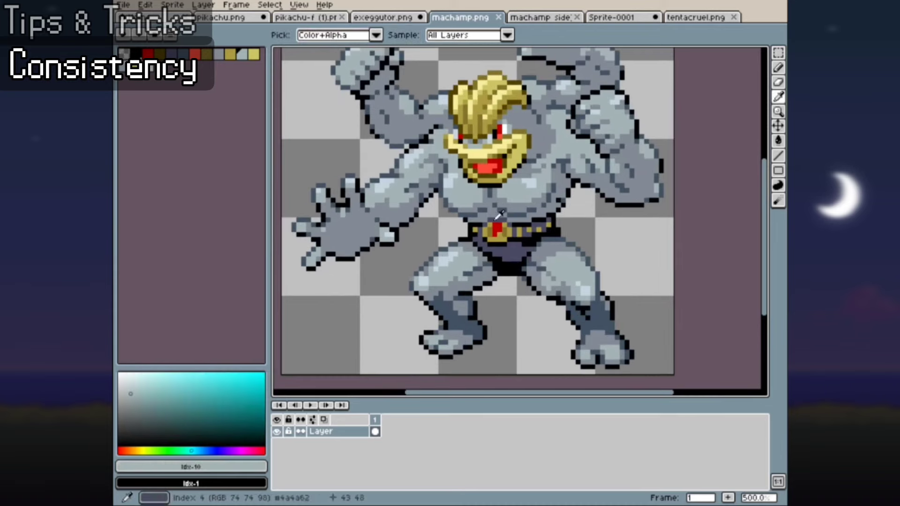
left_click(778, 140)
left_click(521, 201)
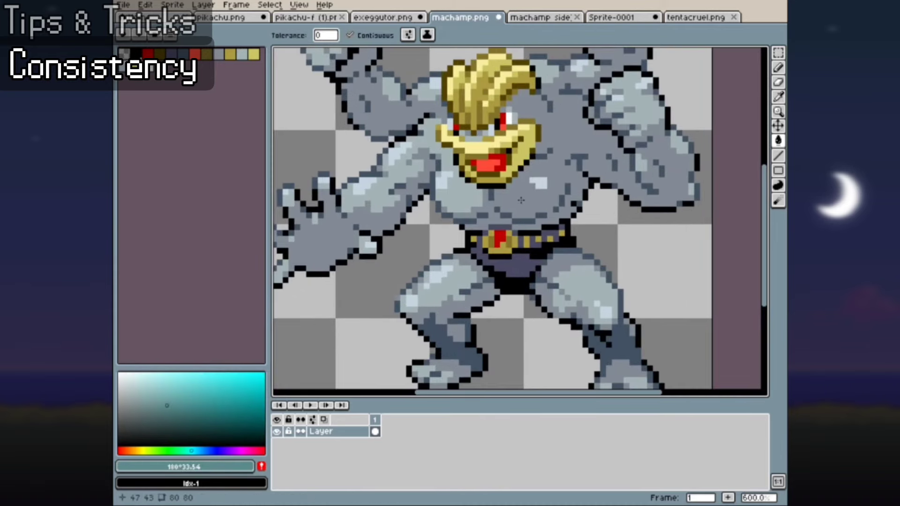
key("ctrl+z")
key("v")
key("g")
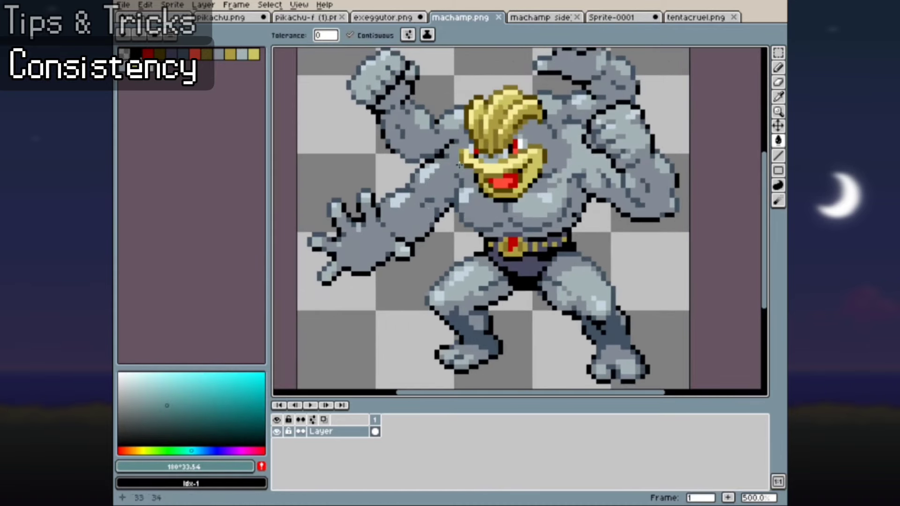
scroll(429, 112, "up", 1)
left_click(778, 97)
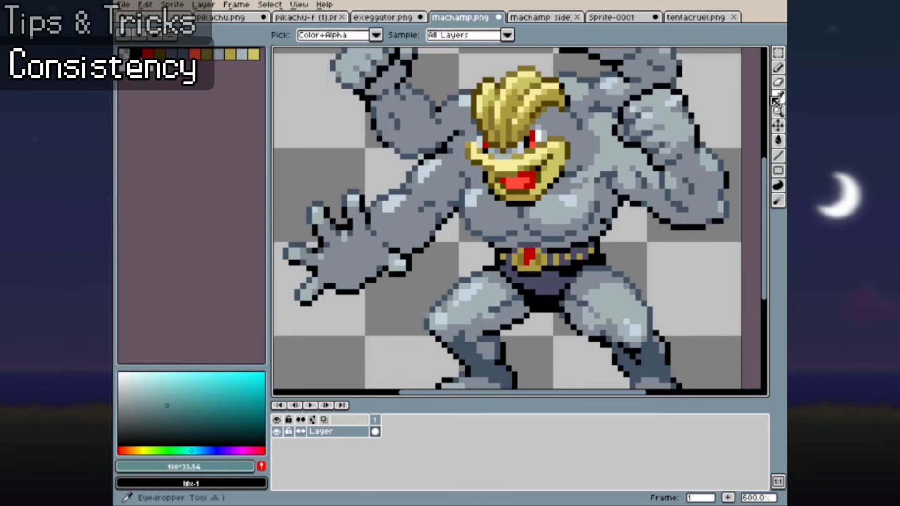
left_click(779, 67)
scroll(543, 122, "up", 3)
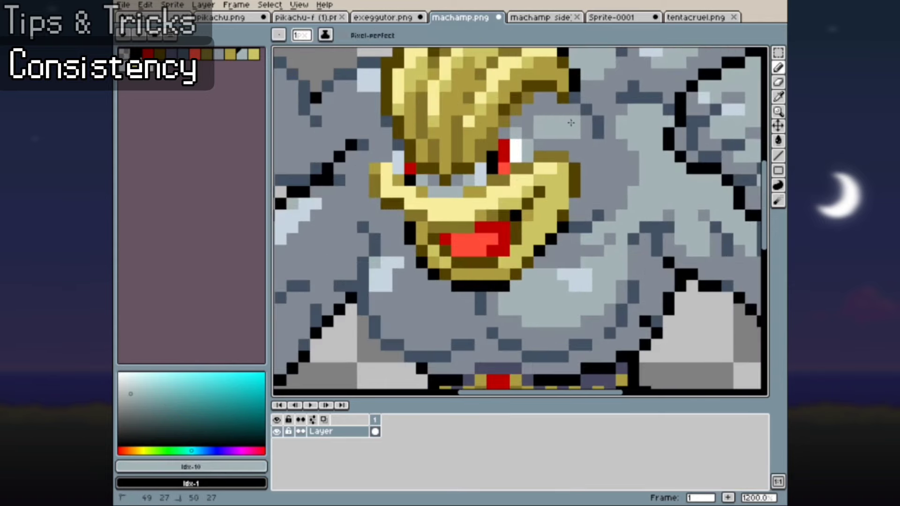
scroll(493, 227, "down", 6)
scroll(493, 227, "up", 6)
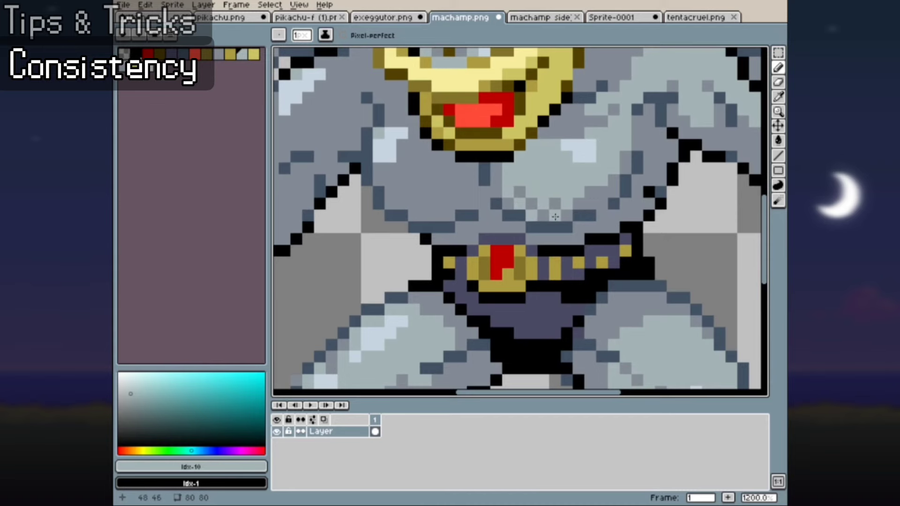
scroll(555, 216, "down", 2)
scroll(532, 183, "up", 3)
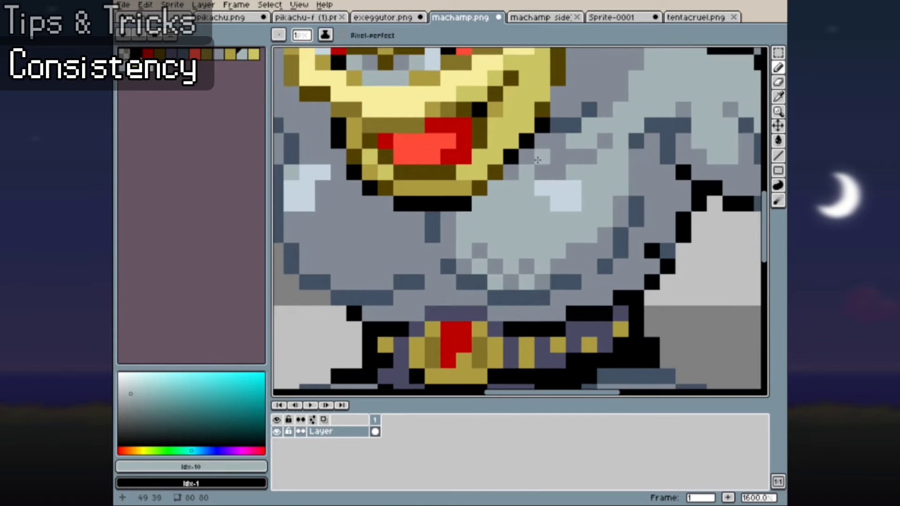
scroll(539, 170, "down", 5)
scroll(543, 165, "up", 4)
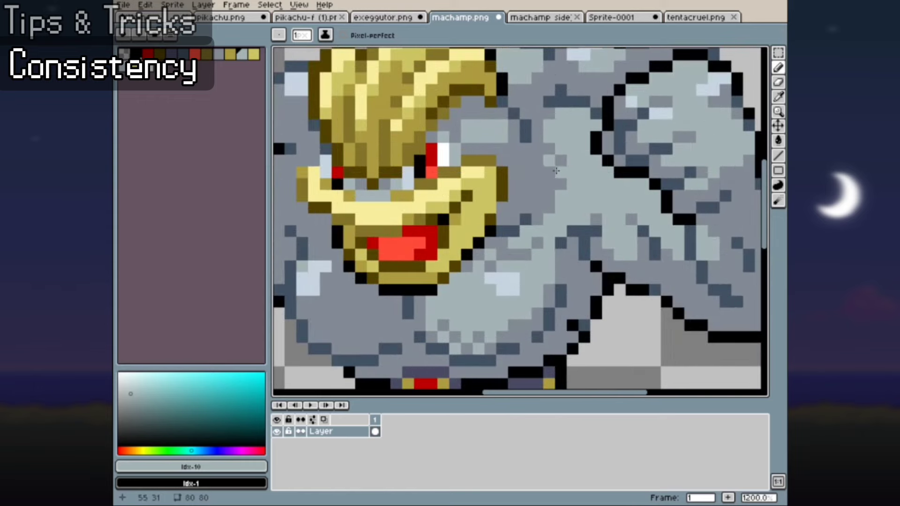
scroll(537, 174, "down", 4)
scroll(538, 174, "up", 3)
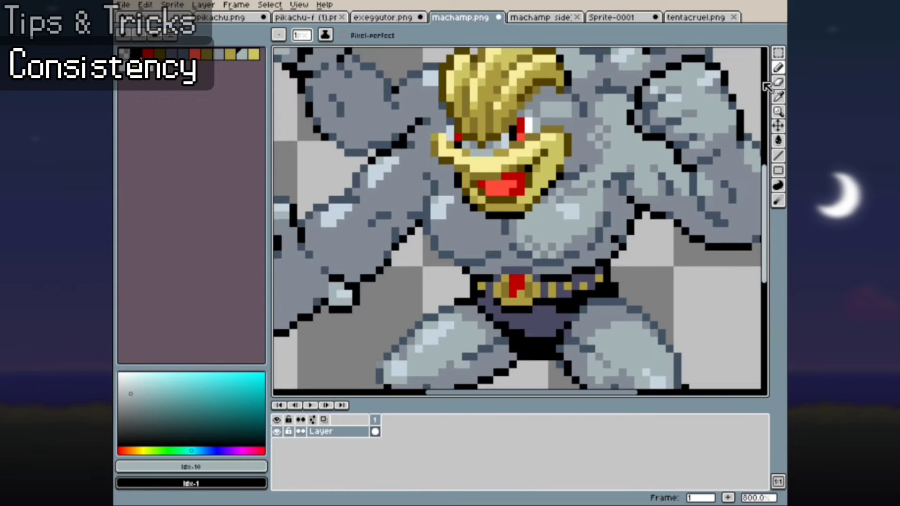
left_click(778, 97)
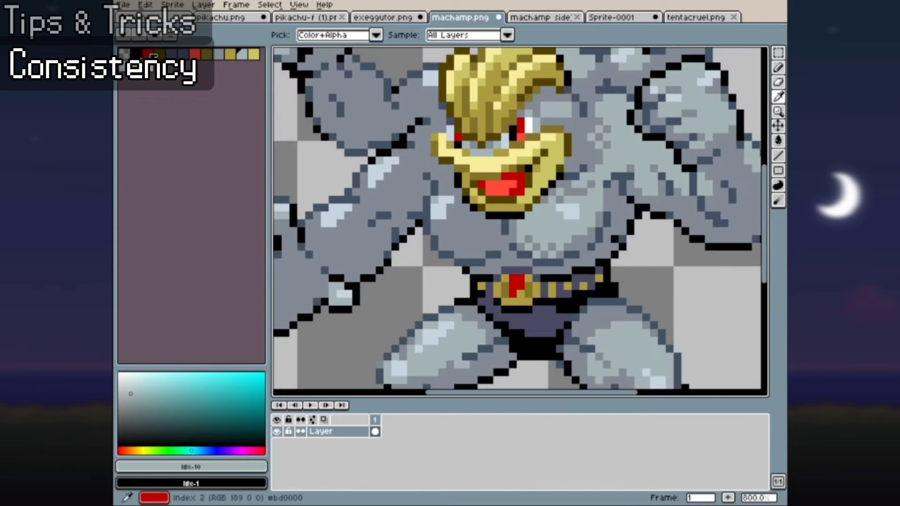
left_click(148, 52)
key("b")
scroll(662, 106, "down", 3)
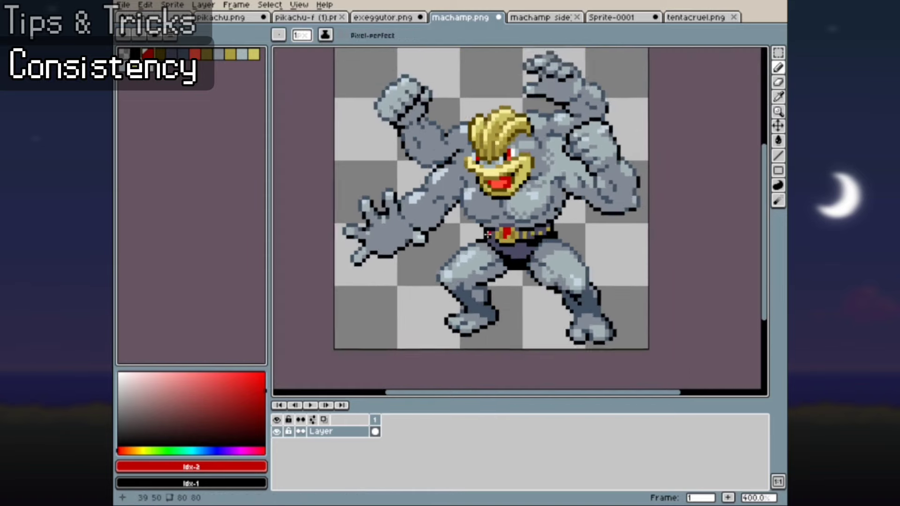
key("v")
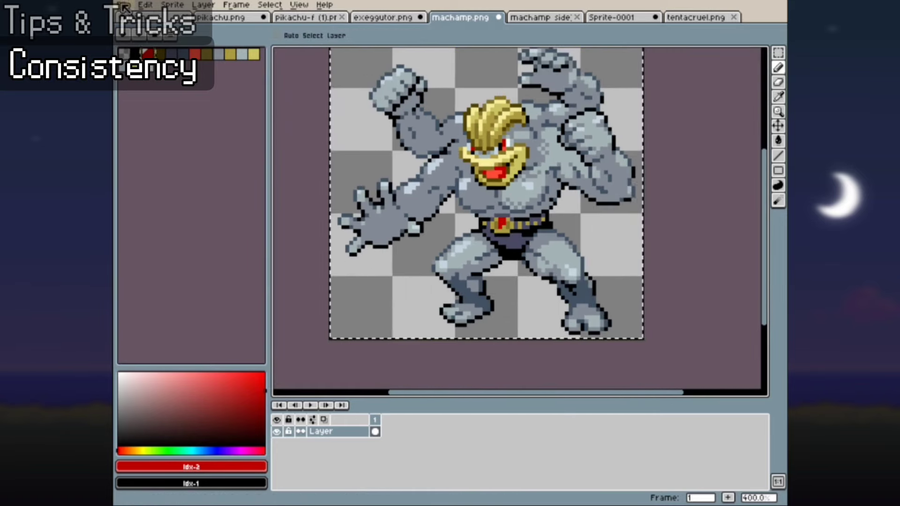
- Switch to the Sprite-0001 drawing and zoom in on the red creature
key("ctrl+n")
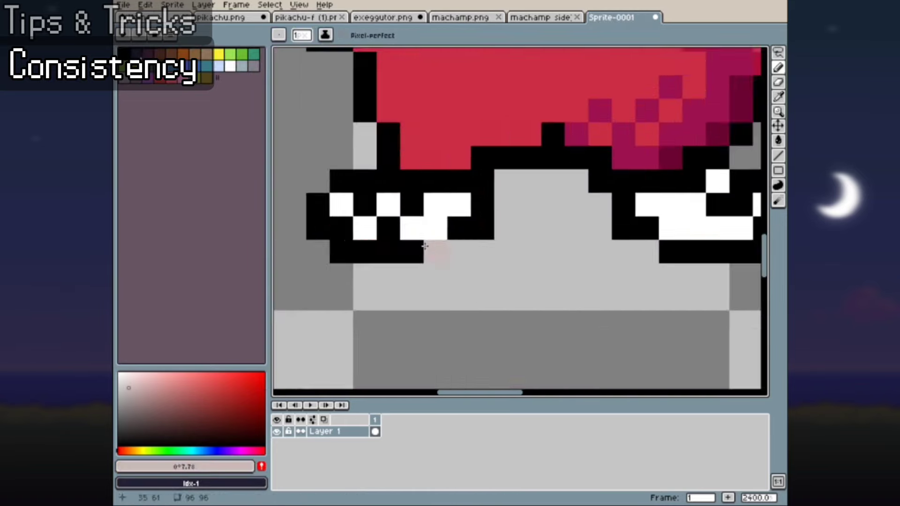
scroll(424, 246, "down", 2)
scroll(576, 206, "up", 1)
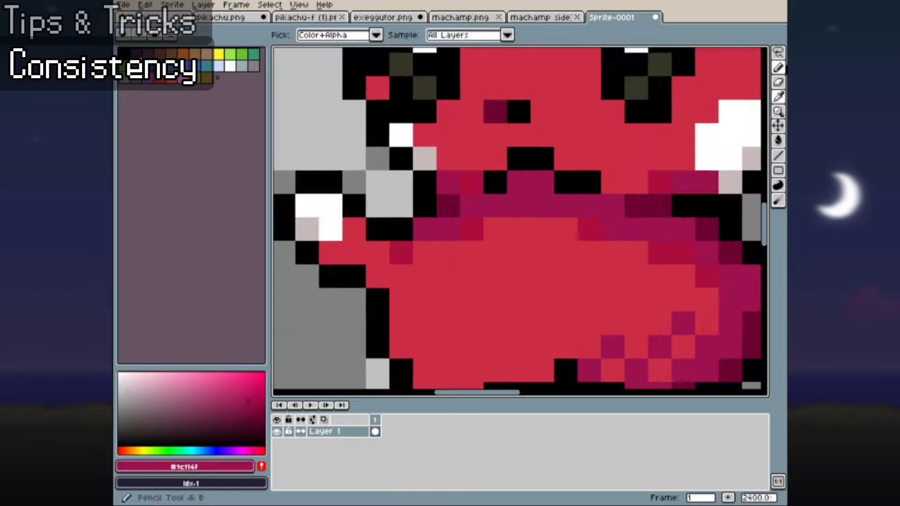
scroll(576, 207, "down", 2)
scroll(407, 119, "down", 3)
scroll(422, 206, "up", 5)
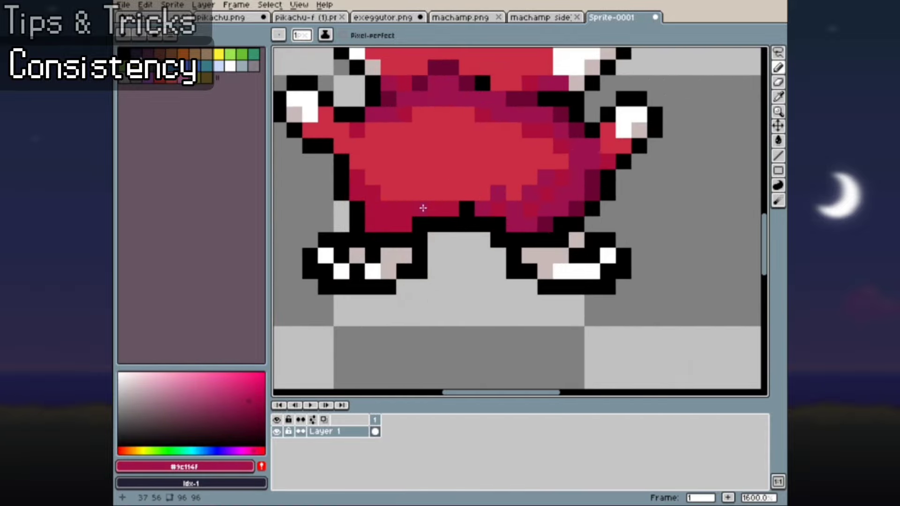
scroll(625, 142, "down", 1)
scroll(625, 142, "up", 2)
scroll(562, 235, "down", 2)
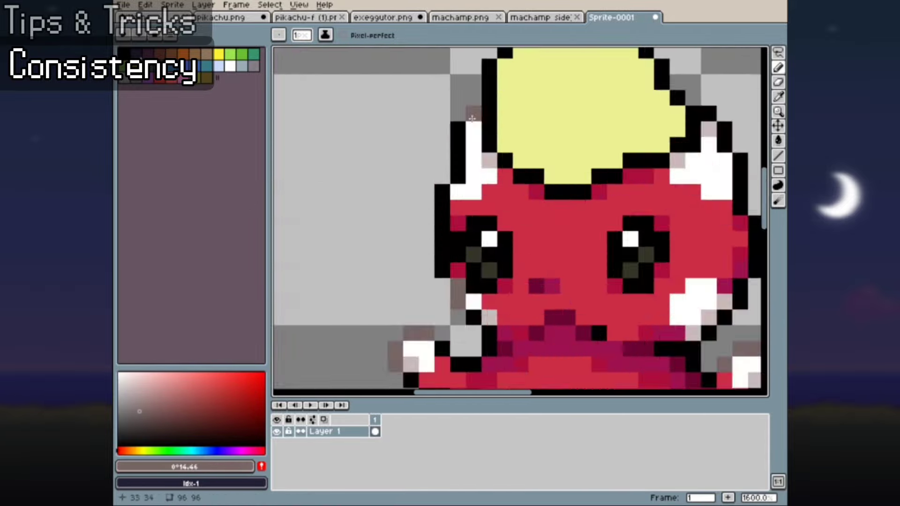
scroll(569, 275, "up", 1)
- Sample the pale grey of the creature's feet with the Eyedropper
left_click(567, 278, "alt")
scroll(445, 144, "down", 3)
scroll(445, 144, "up", 2)
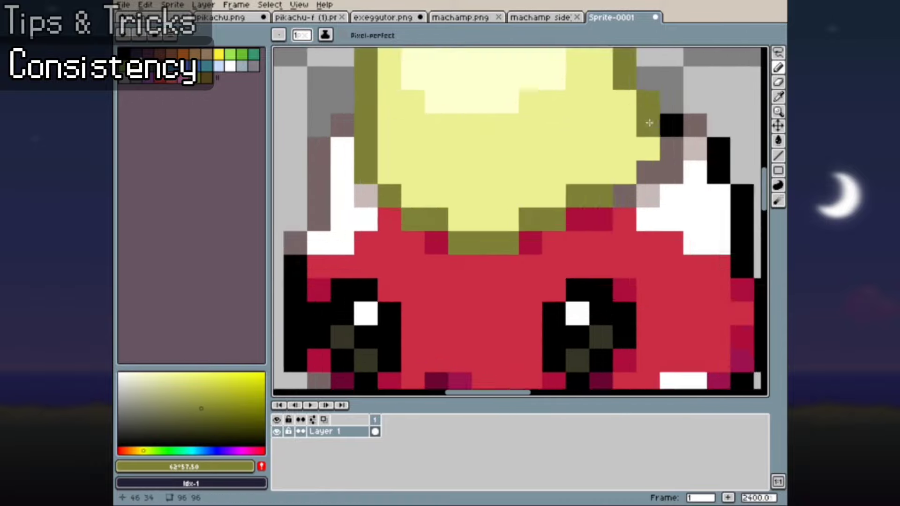
scroll(516, 216, "down", 2)
scroll(516, 215, "up", 2)
scroll(515, 216, "down", 2)
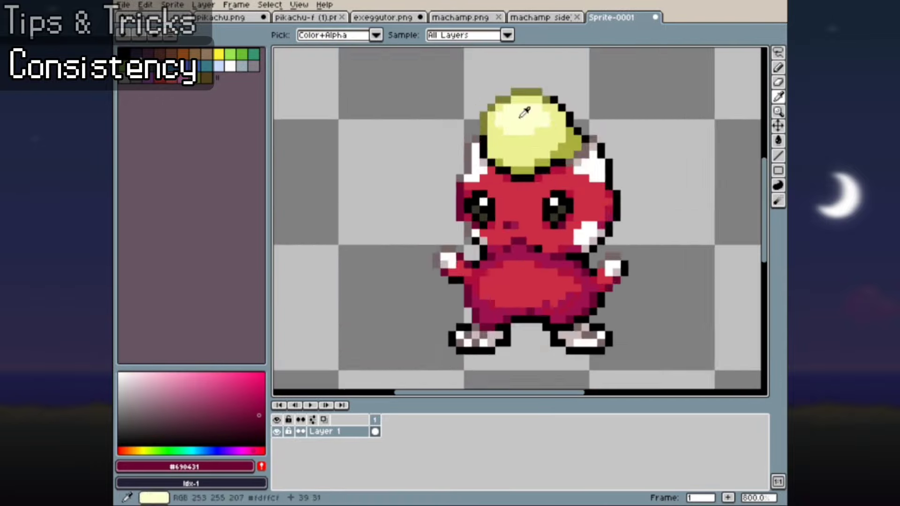
scroll(587, 149, "up", 1)
scroll(586, 149, "down", 3)
scroll(638, 155, "up", 5)
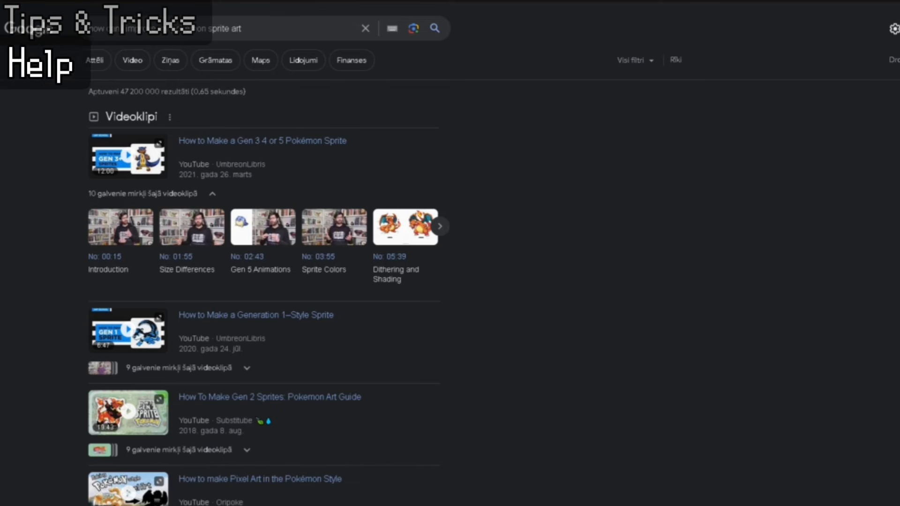
scroll(323, 157, "down", 2)
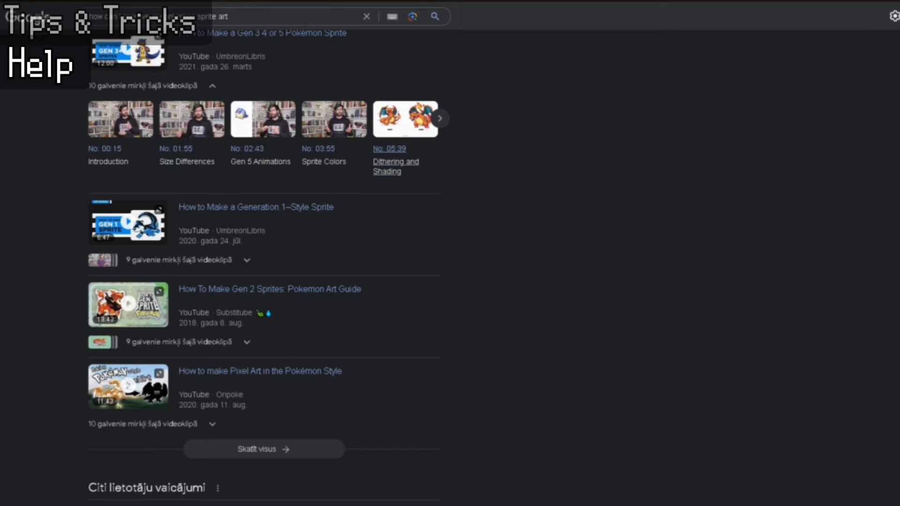
left_click(396, 161)
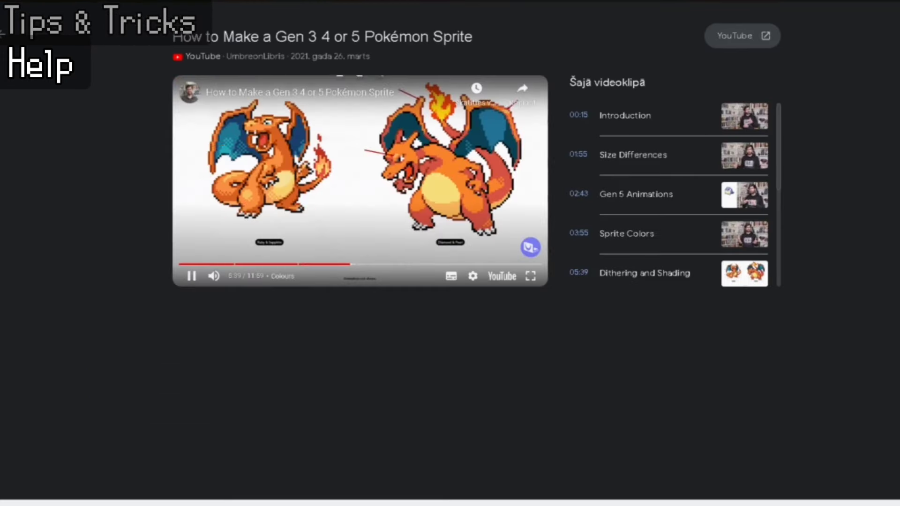
key("Escape")
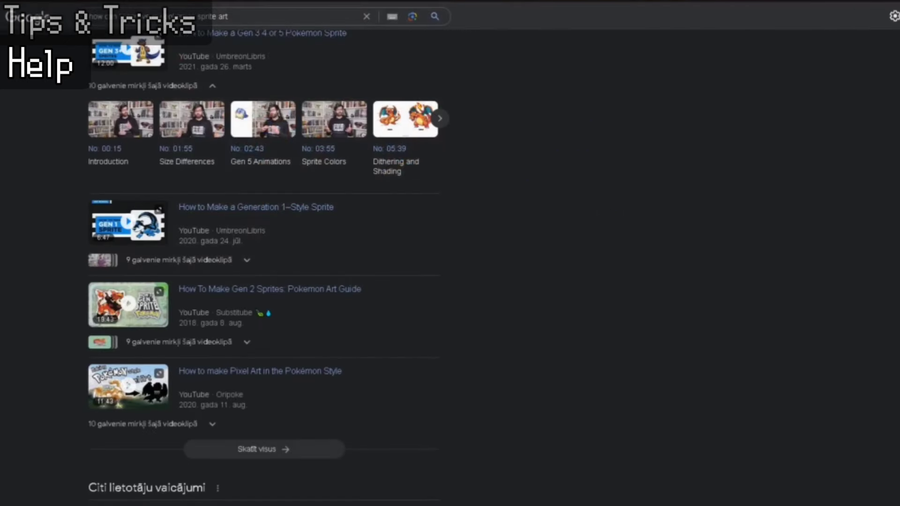
scroll(262, 155, "down", 5)
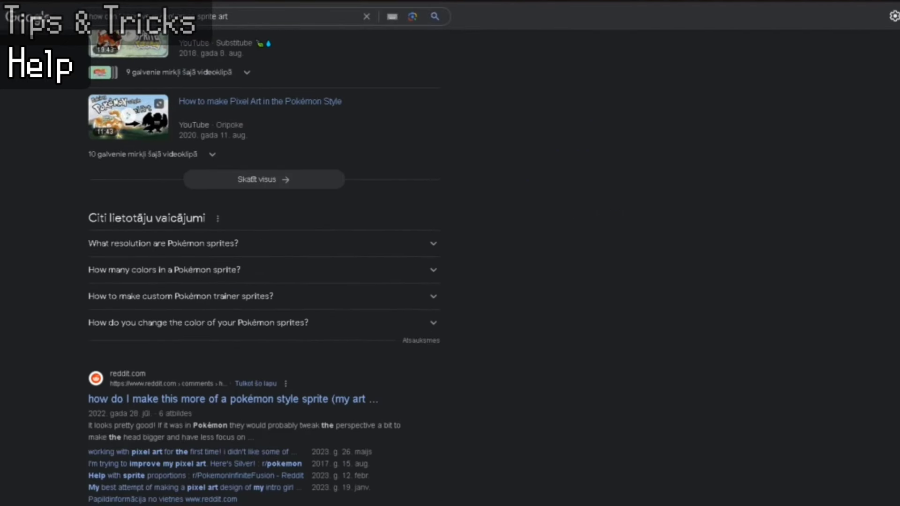
left_click(180, 296)
left_click(180, 296)
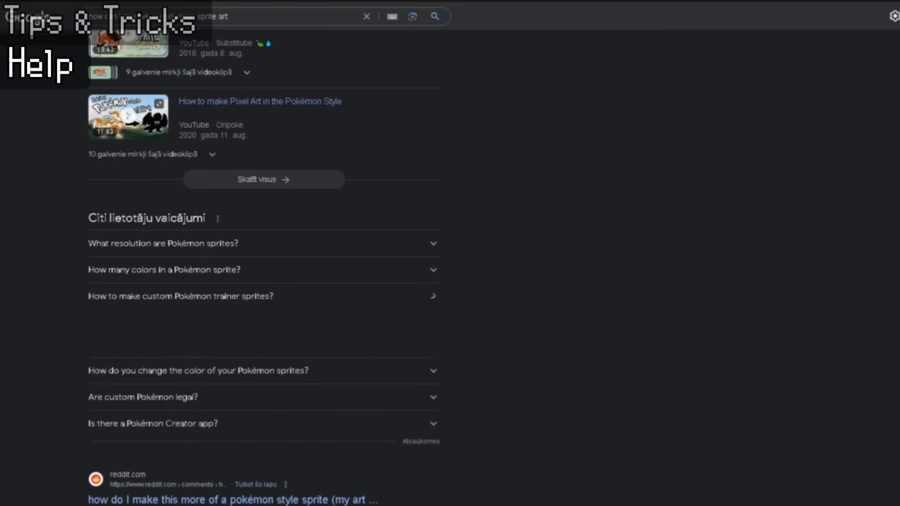
scroll(262, 282, "down", 4)
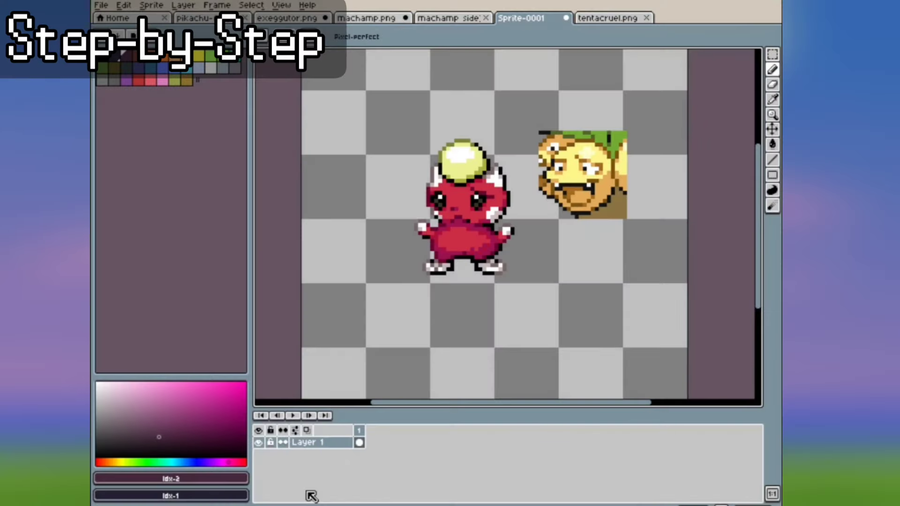
- Rectangle-select the yellow face sprite and cut it away
key("plus")
left_click(773, 54)
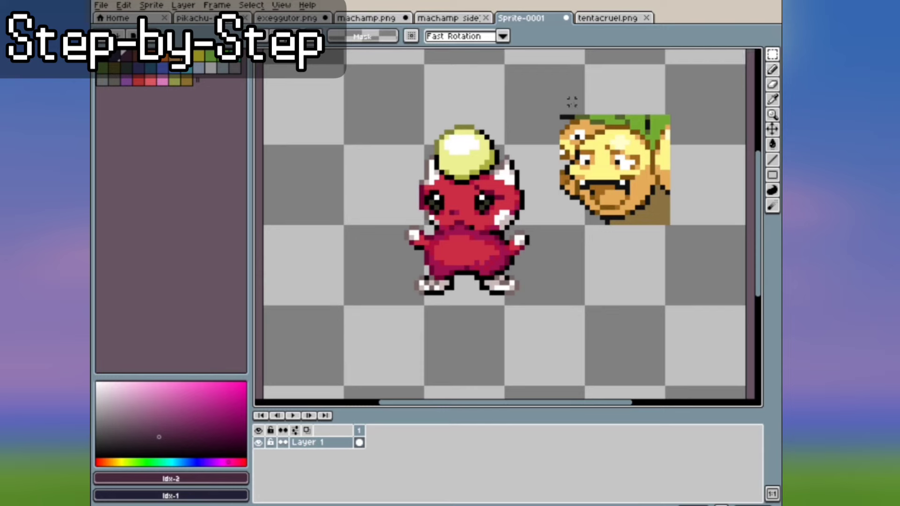
left_click_drag(531, 92, 689, 241)
key("ctrl+x")
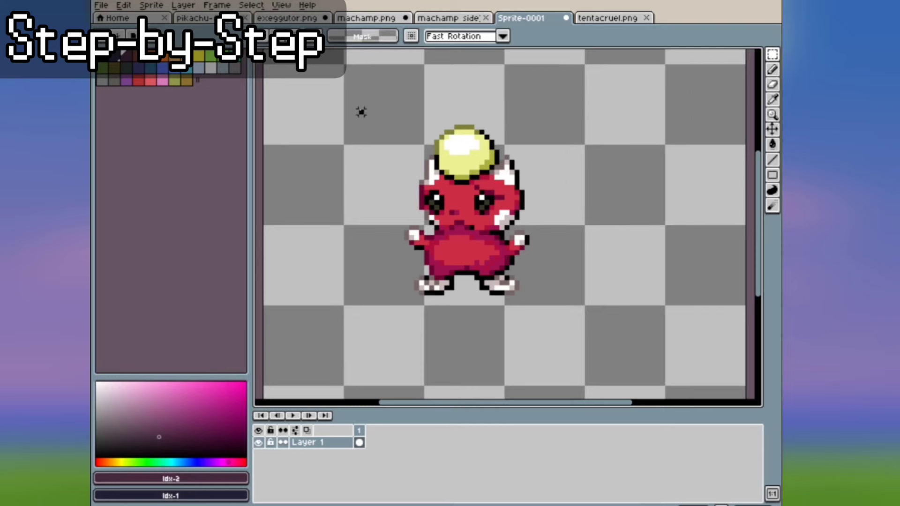
- Move the red creature sprite toward the top-left and drop it in place
left_click_drag(361, 111, 542, 311)
key("minus")
left_click_drag(435, 226, 460, 226)
left_click(383, 161)
left_click_drag(353, 117, 564, 283)
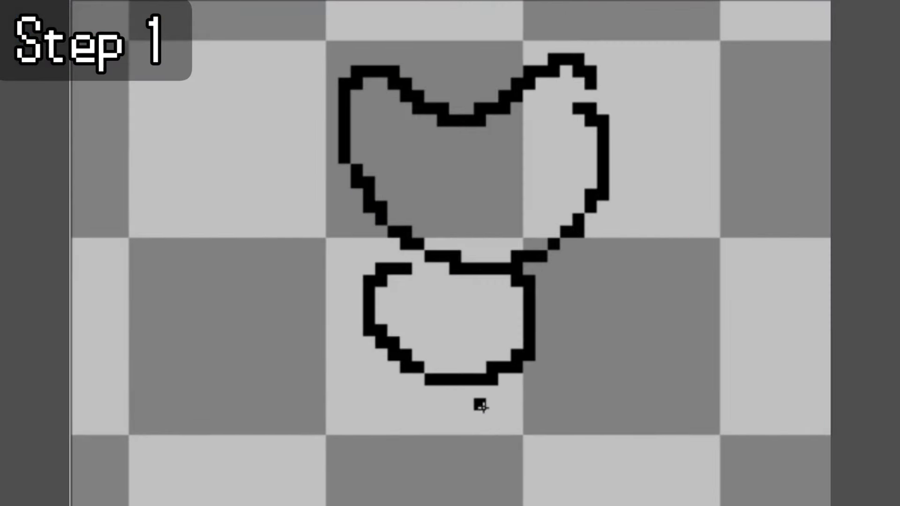
- Pencil both feet and the right arm of the outline, then select the right arm
mouse_move(481, 378)
left_mouse_down()
mouse_move(539, 421)
mouse_move(515, 374)
left_mouse_up()
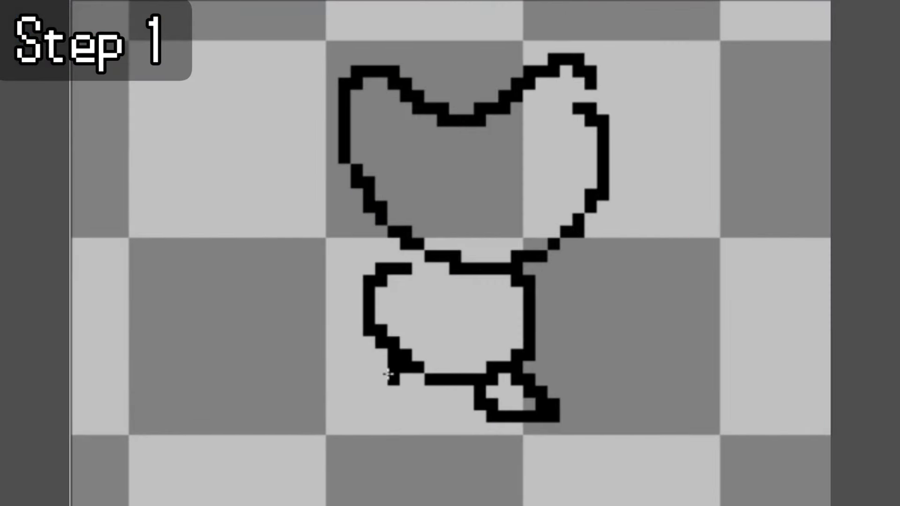
left_click_drag(388, 373, 402, 411)
mouse_move(529, 320)
left_mouse_down()
mouse_move(586, 356)
mouse_move(515, 293)
left_mouse_up()
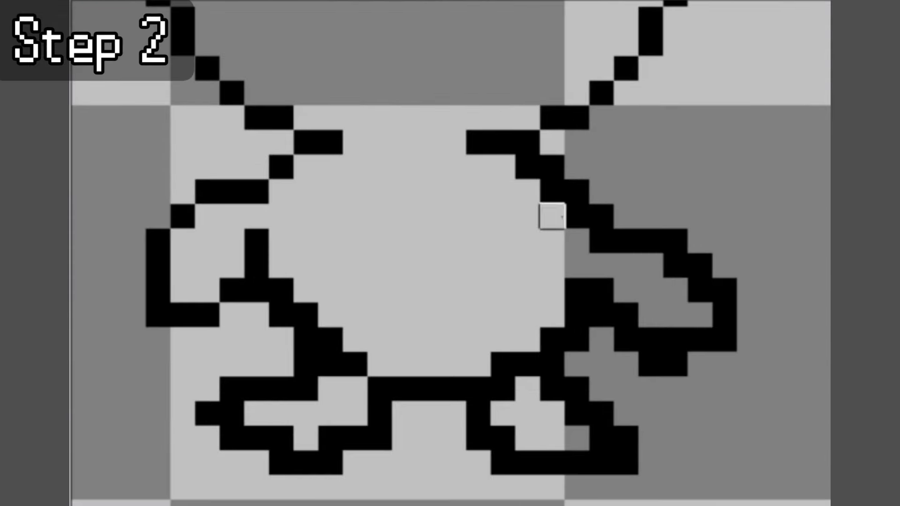
left_click_drag(634, 207, 783, 361)
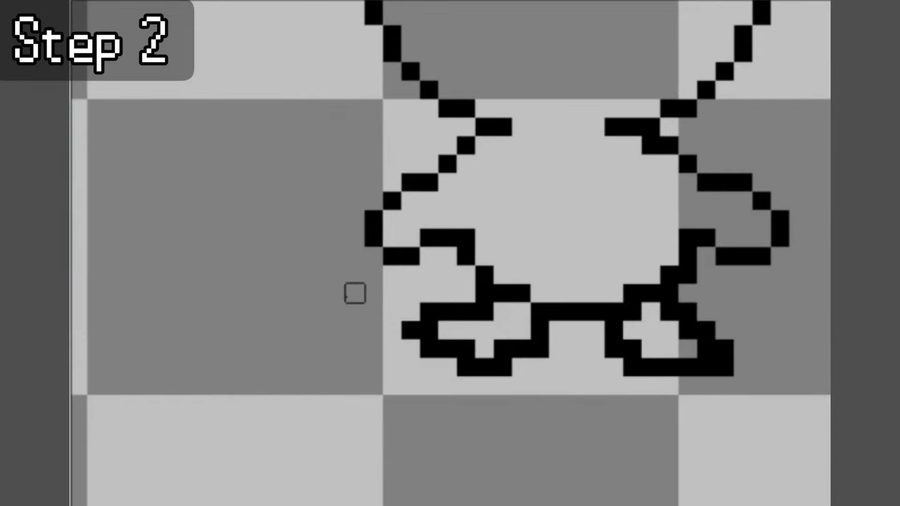
- Draw the round orb above the head and select part of the outline
scroll(355, 293, "down", 5)
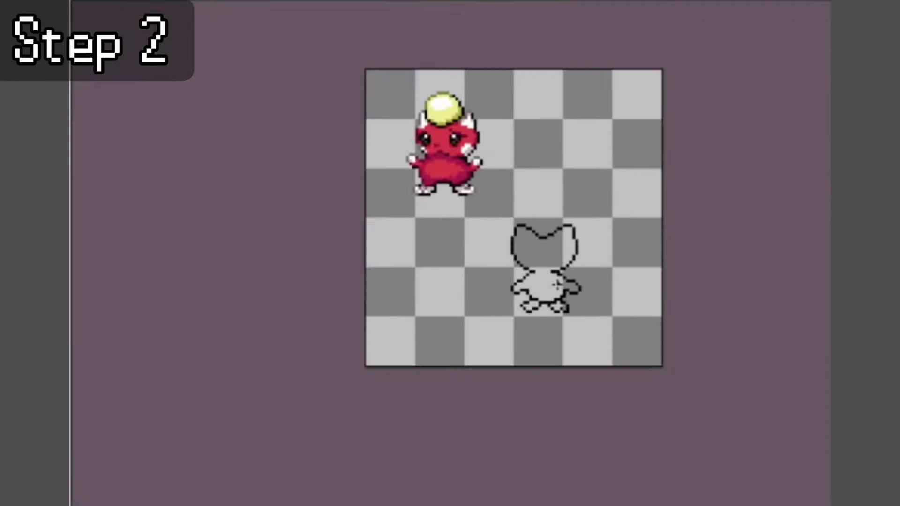
scroll(556, 285, "up", 5)
mouse_move(412, 184)
left_mouse_down()
mouse_move(498, 265)
mouse_move(418, 134)
left_mouse_up()
scroll(418, 134, "up", 1)
left_click_drag(546, 71, 672, 261)
scroll(672, 261, "down", 1)
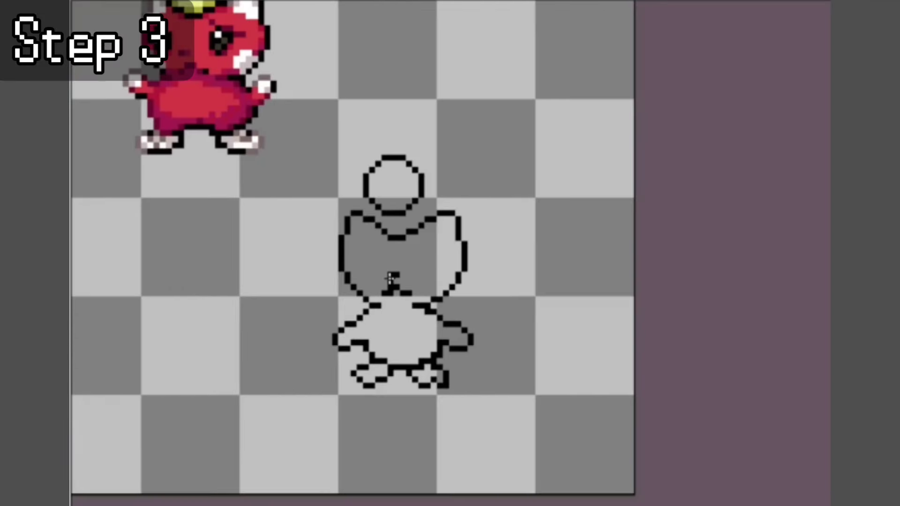
- Move the eye into position on the face and drop it in place
scroll(390, 278, "up", 3)
left_click_drag(400, 227, 458, 191)
key("ctrl+d")
scroll(382, 260, "down", 3)
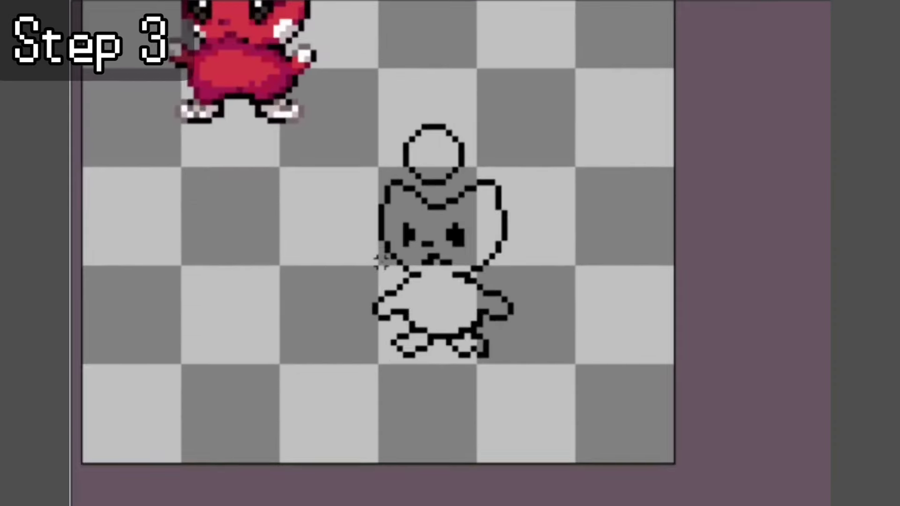
scroll(382, 260, "down", 2)
scroll(403, 243, "up", 3)
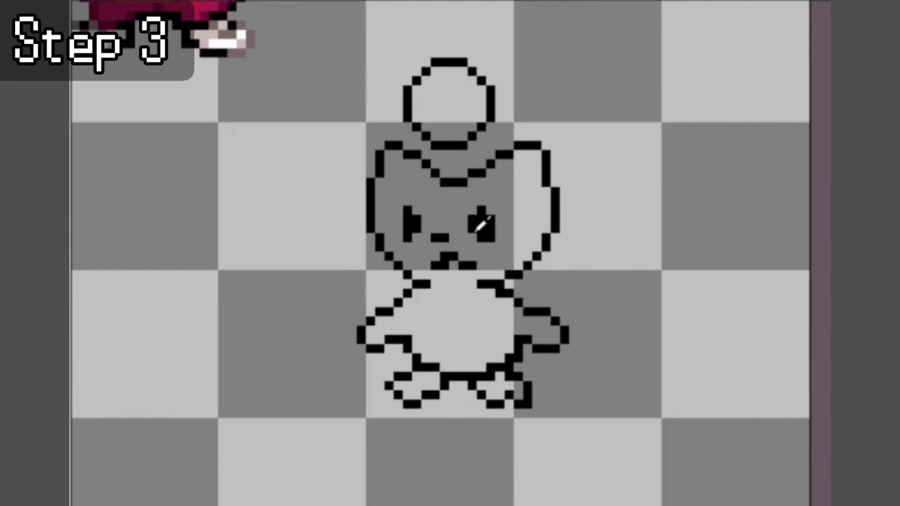
scroll(480, 226, "down", 2)
scroll(401, 183, "up", 2)
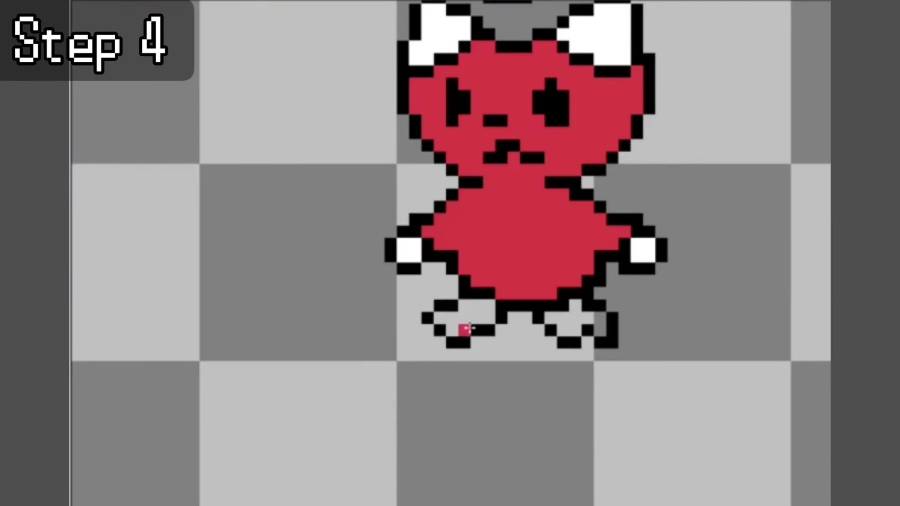
- Add highlights to the eyes and fill the halo circle yellow
scroll(469, 329, "down", 2)
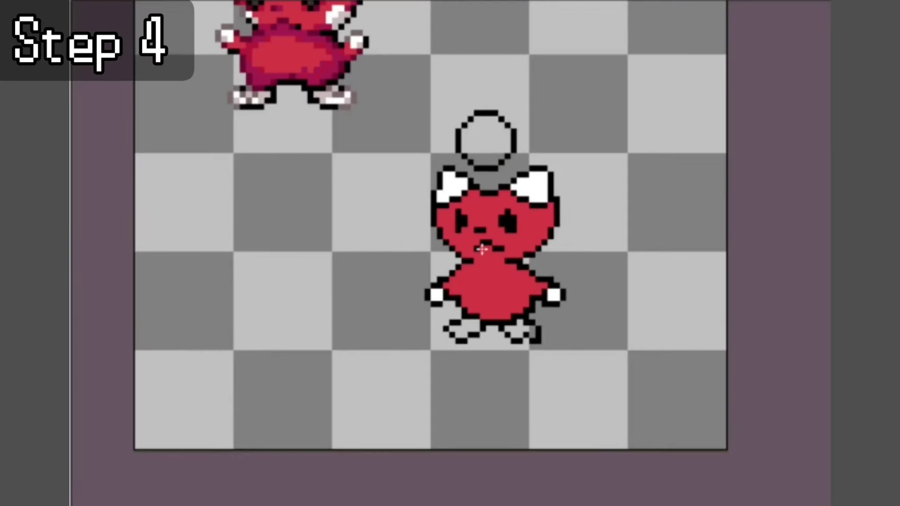
scroll(493, 177, "up", 2)
scroll(685, 151, "down", 2)
left_click(512, 217)
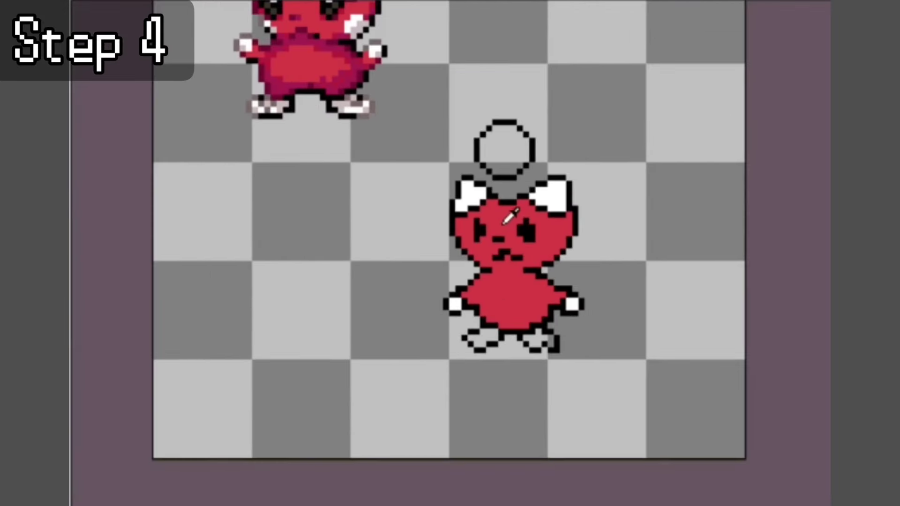
scroll(526, 151, "up", 2)
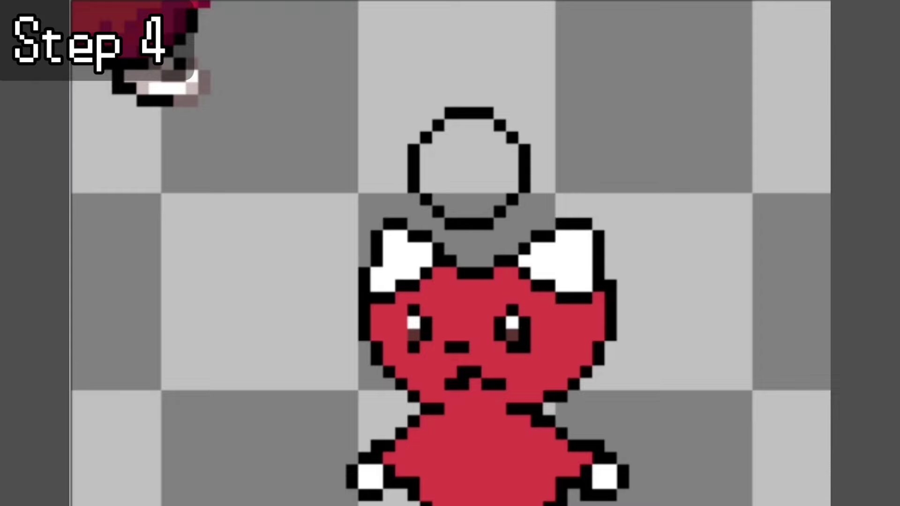
left_click(489, 163)
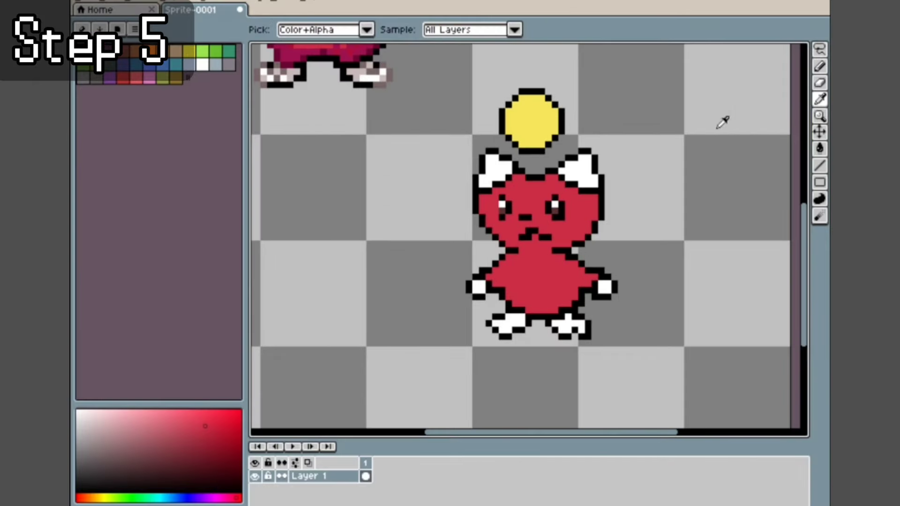
- Shade the right side and lower left of the body in a darker red
scroll(603, 255, "up", 1)
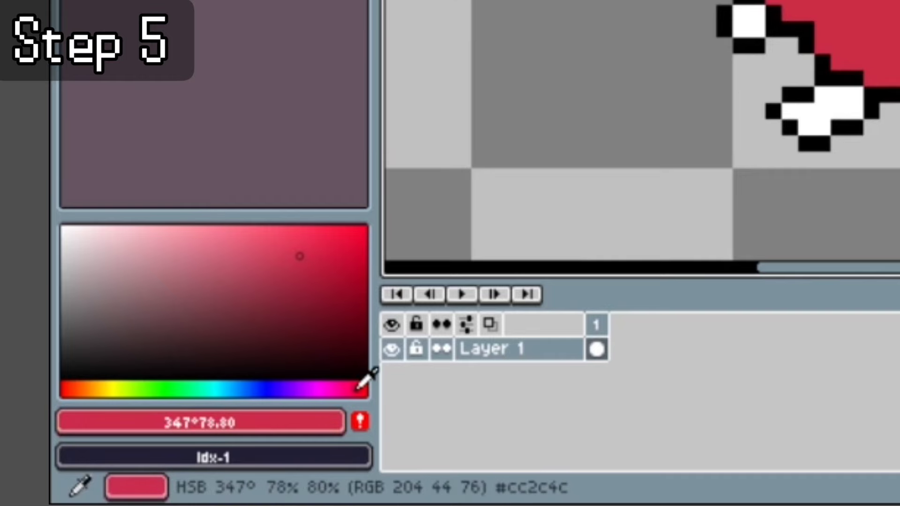
left_click_drag(320, 281, 322, 291)
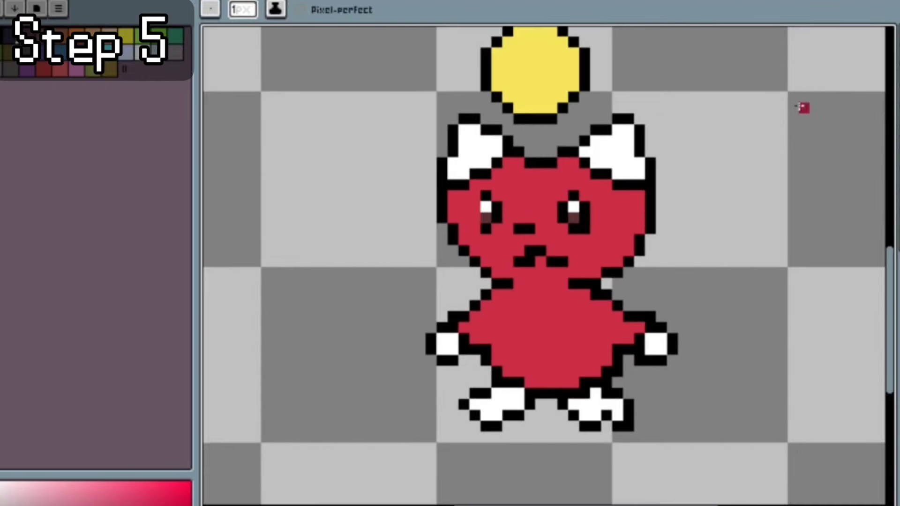
scroll(552, 401, "up", 3)
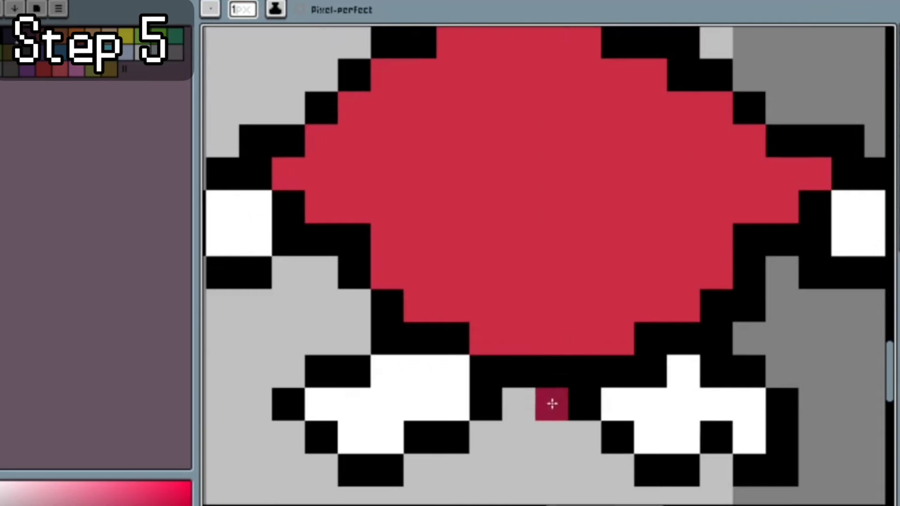
mouse_move(703, 203)
left_mouse_down()
mouse_move(715, 250)
mouse_move(678, 291)
mouse_move(625, 321)
mouse_move(585, 339)
left_mouse_up()
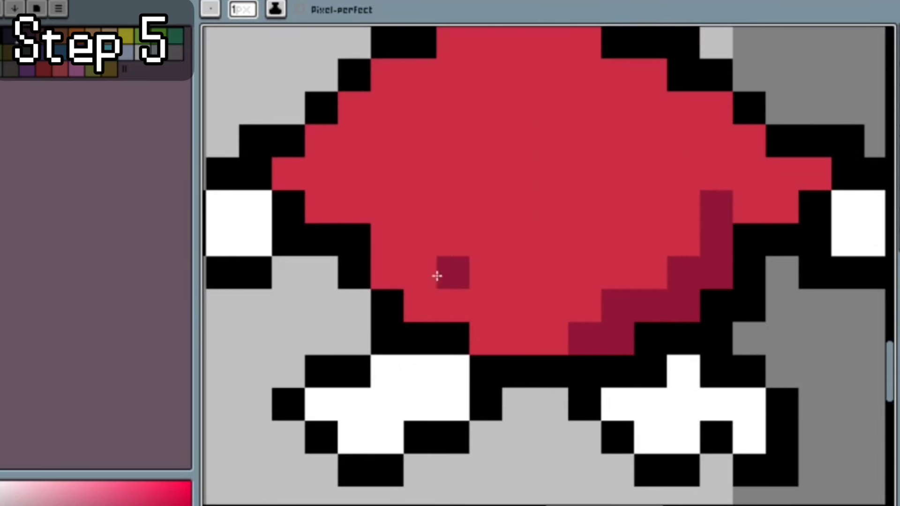
mouse_move(384, 261)
left_mouse_down()
mouse_move(410, 298)
mouse_move(446, 297)
mouse_move(493, 331)
mouse_move(544, 332)
left_mouse_up()
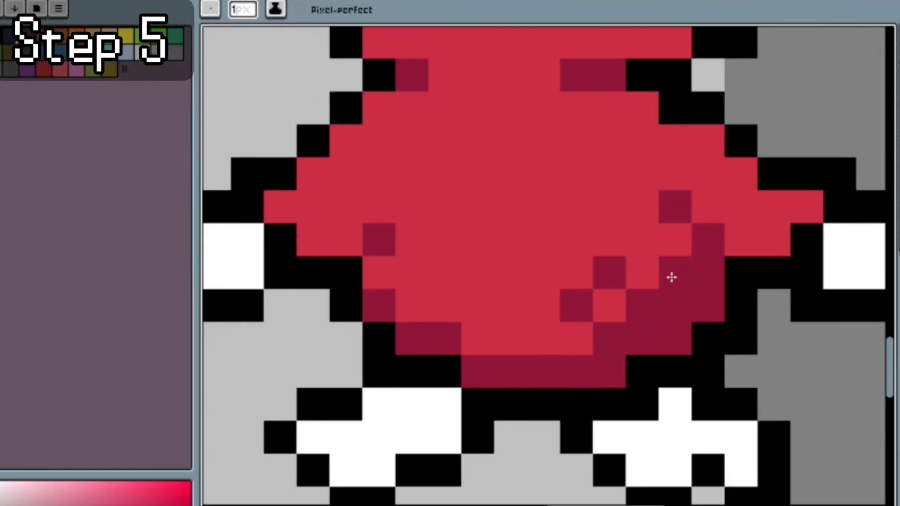
left_click(544, 338)
- Paint a light-pink highlight across the top of the head
scroll(542, 337, "down", 5)
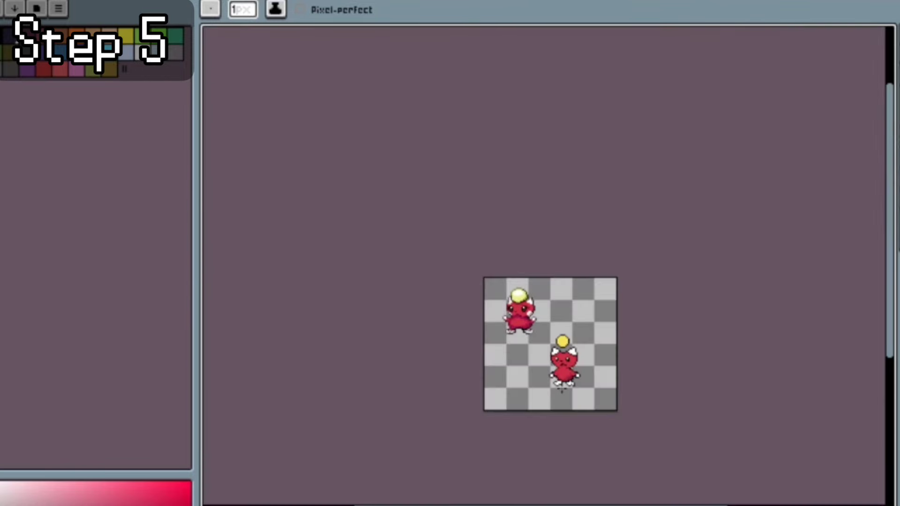
scroll(562, 389, "up", 5)
scroll(488, 422, "down", 2)
scroll(431, 296, "up", 2)
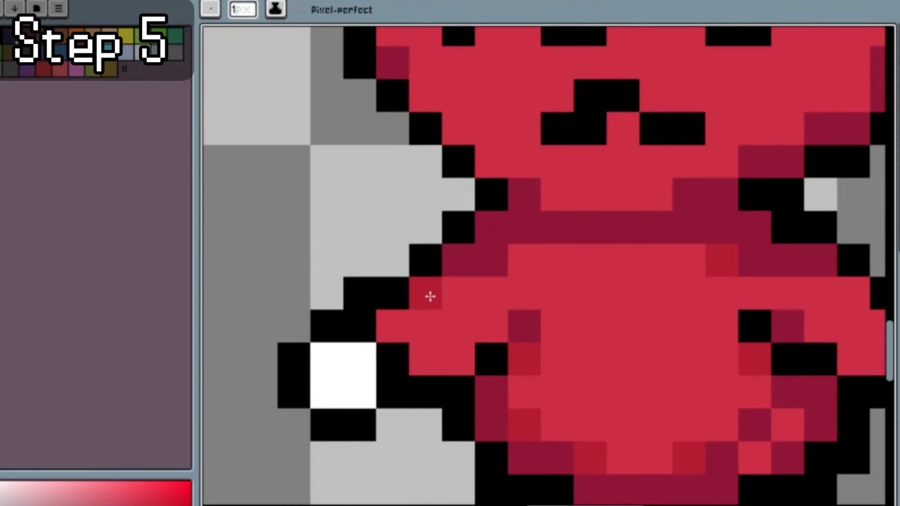
scroll(431, 296, "down", 4)
scroll(522, 267, "up", 3)
scroll(522, 262, "down", 3)
scroll(520, 231, "up", 4)
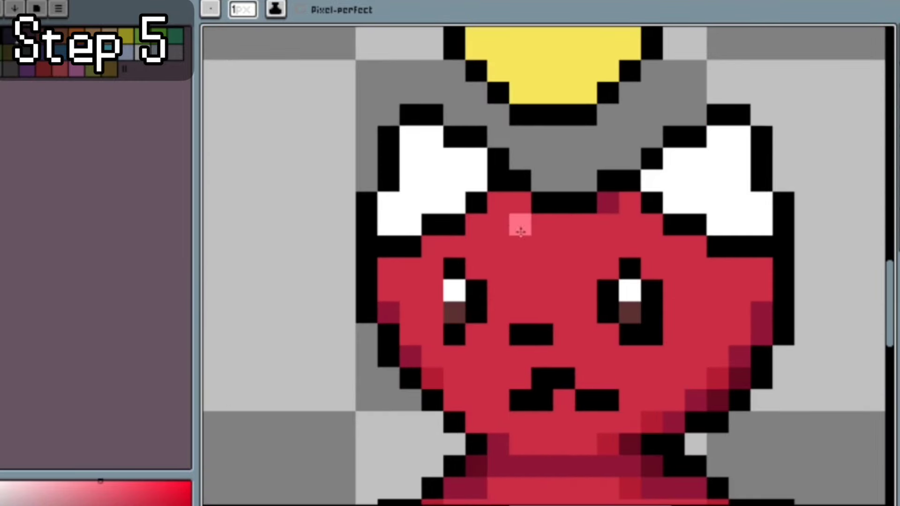
left_click_drag(520, 231, 568, 241)
scroll(519, 257, "down", 2)
scroll(522, 195, "up", 3)
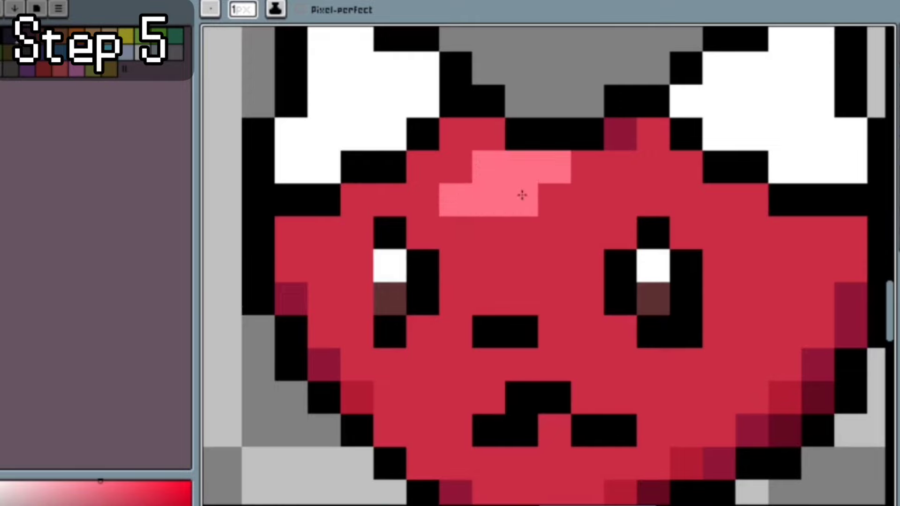
scroll(522, 195, "down", 4)
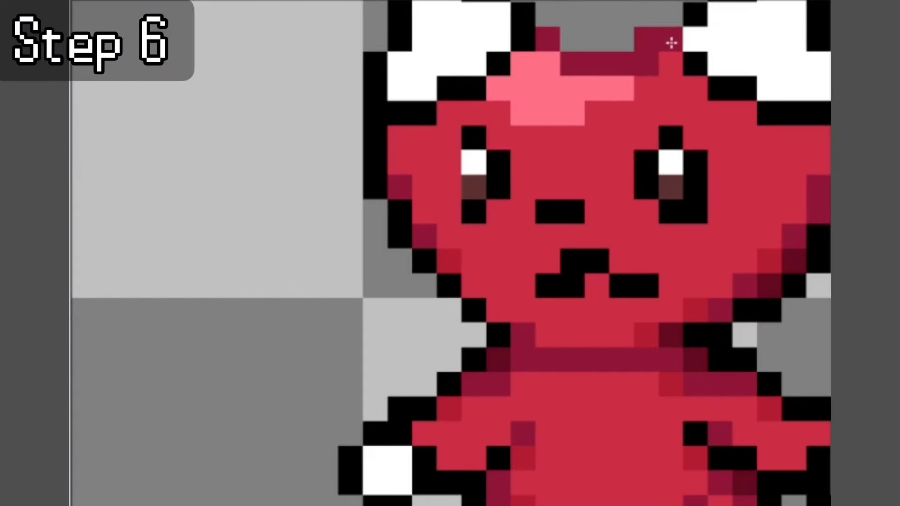
- Turn the dark-red pixel at the head's top right black
left_click(671, 43)
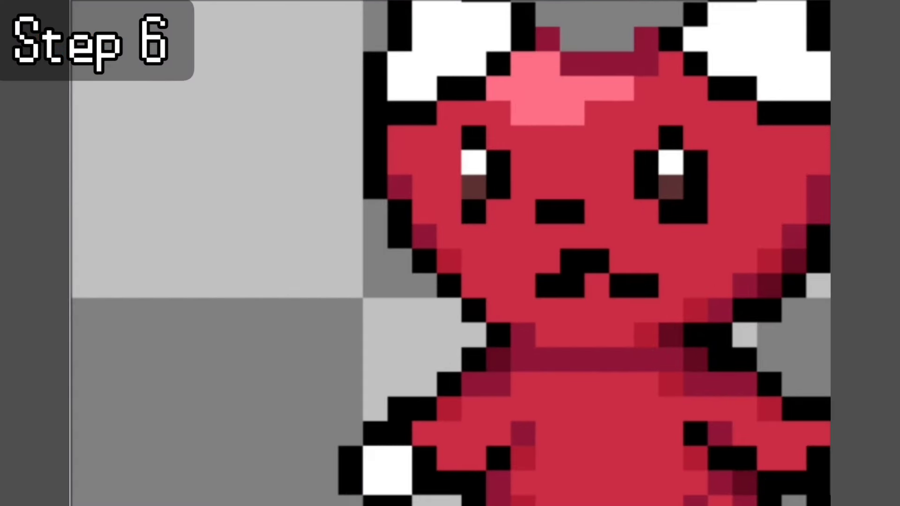
scroll(646, 64, "down", 5)
scroll(760, 55, "up", 3)
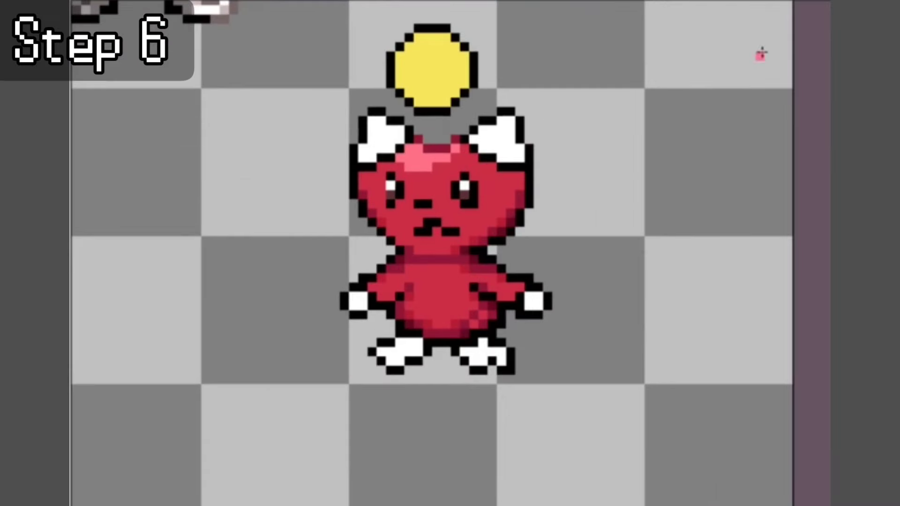
scroll(483, 227, "up", 1)
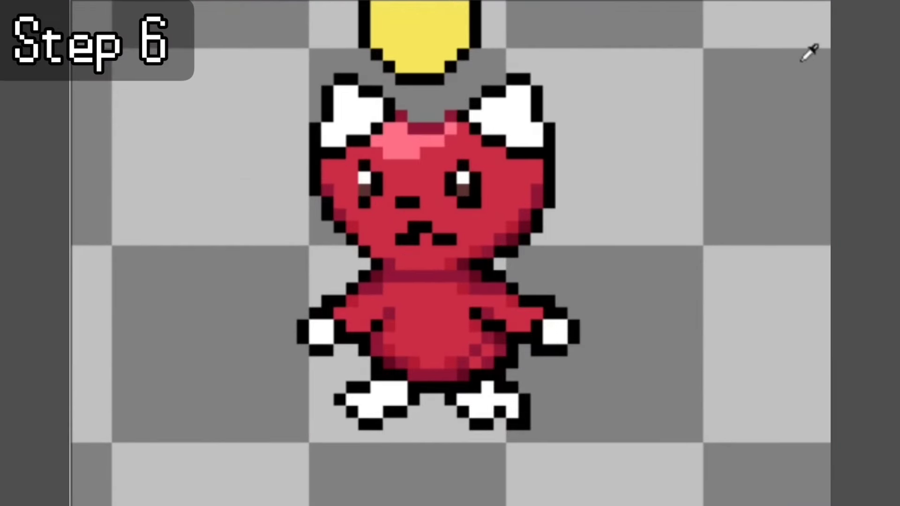
scroll(295, 360, "up", 2)
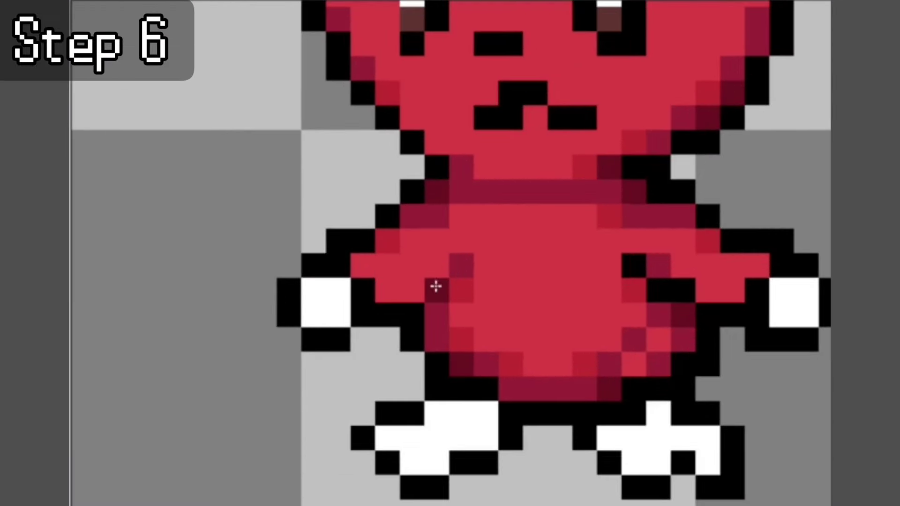
scroll(390, 314, "up", 3)
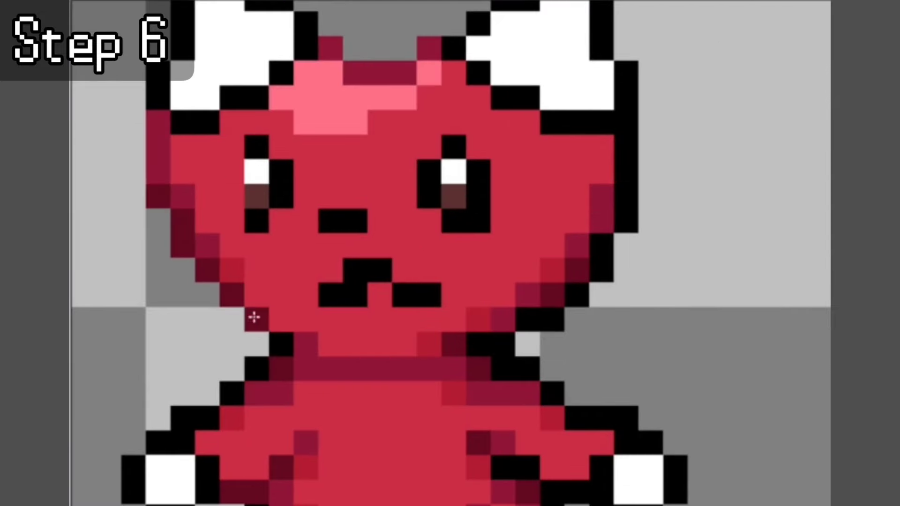
scroll(277, 338, "down", 5)
scroll(281, 347, "up", 3)
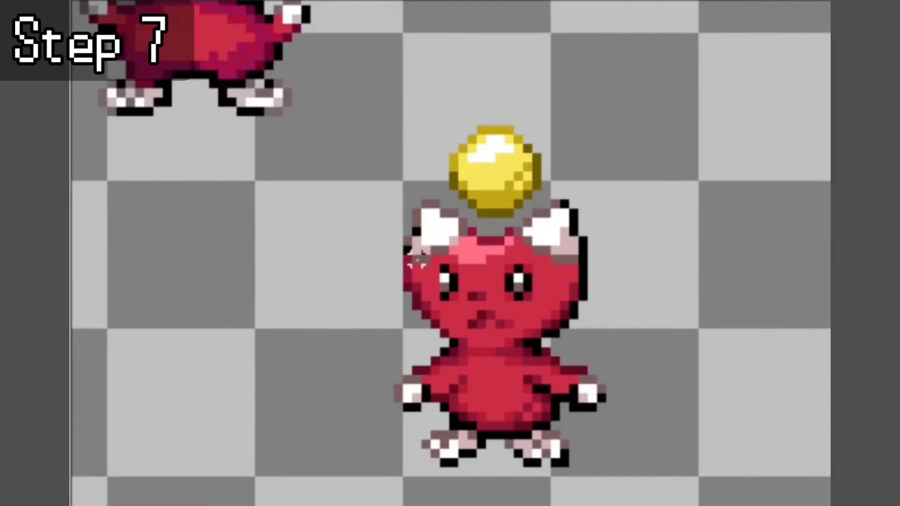
scroll(446, 197, "up", 5)
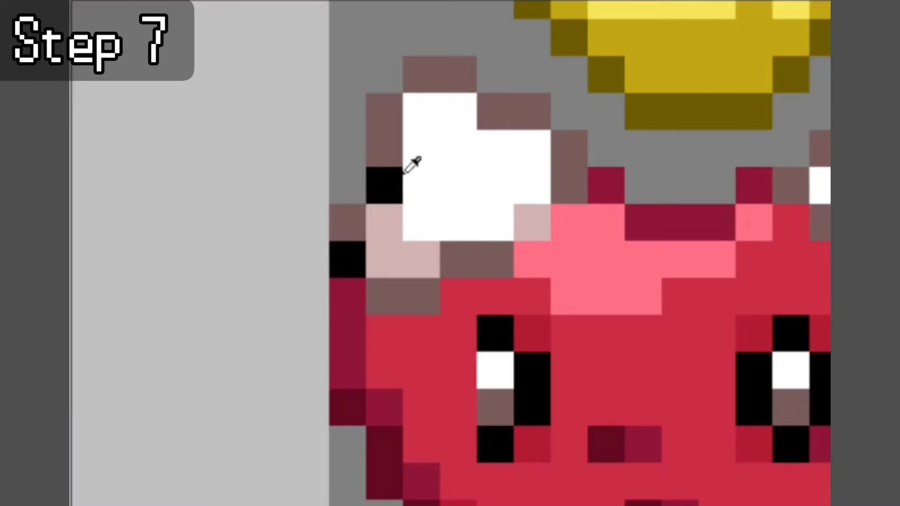
- Paint two ear outline pixels black
left_click(371, 155)
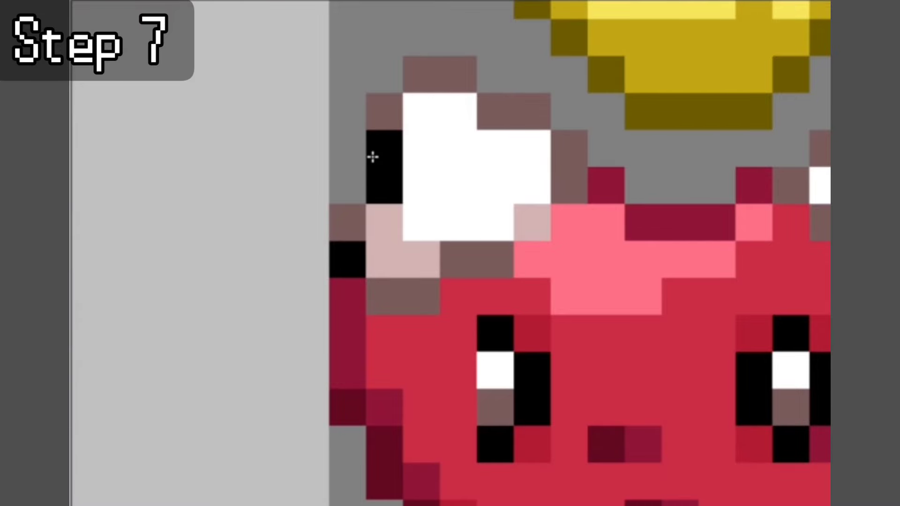
left_click(347, 223)
scroll(308, 297, "down", 5)
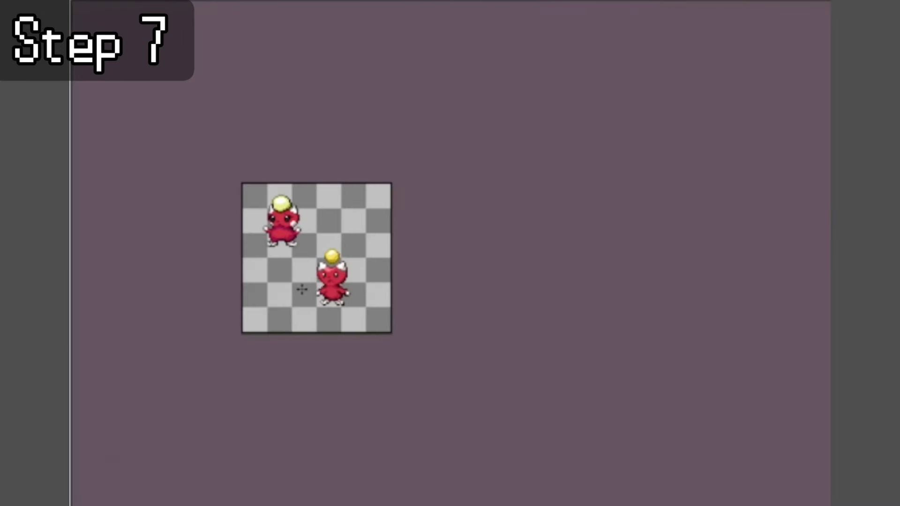
scroll(301, 289, "up", 1)
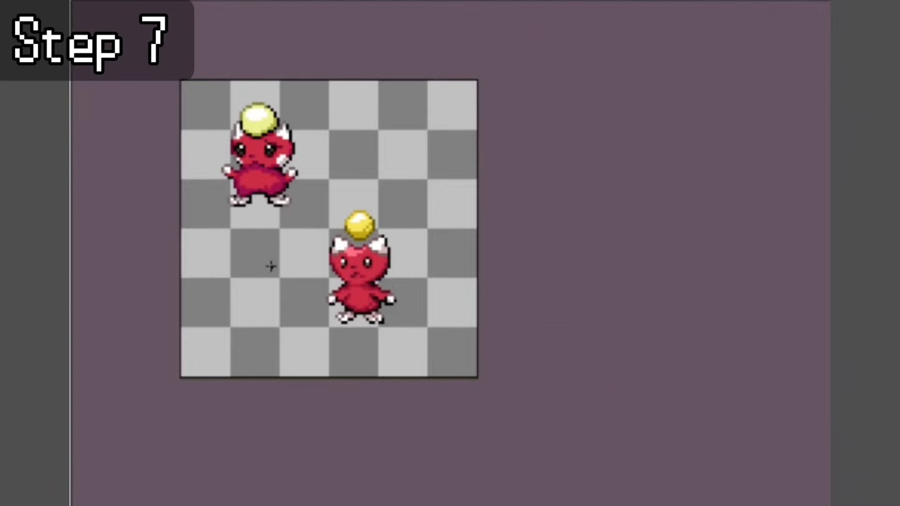